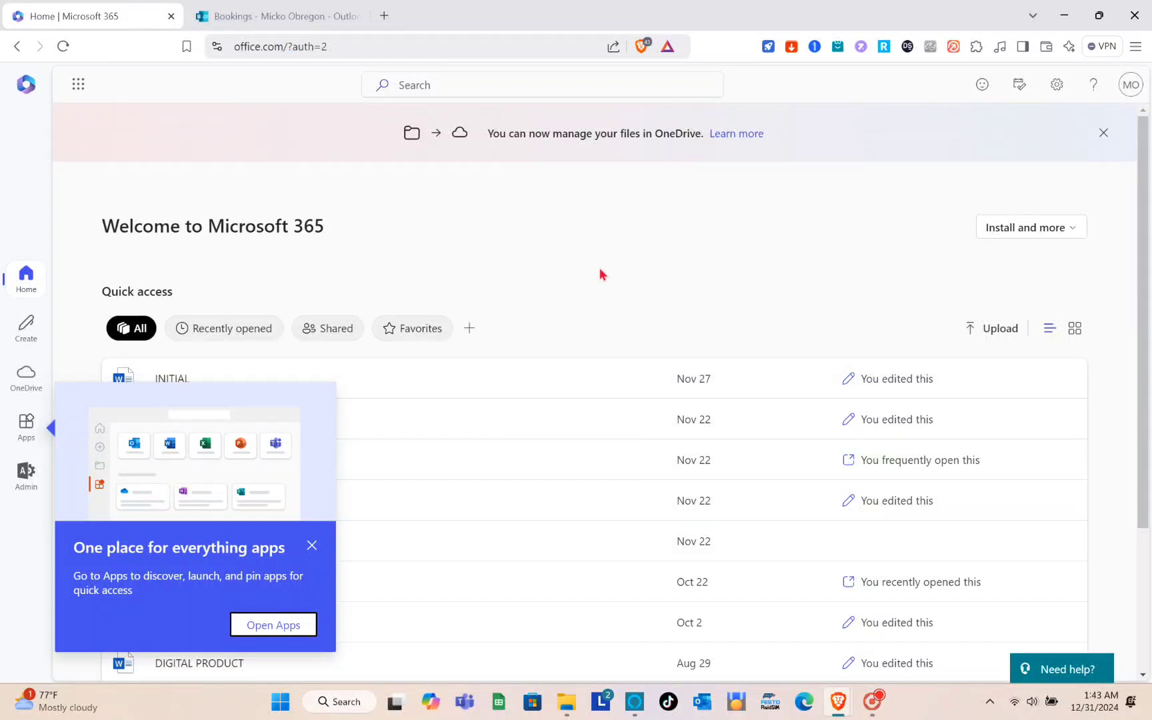
Dismiss the apps tip on the Microsoft 365 home page and look at the already open Bookings page.
click(311, 545)
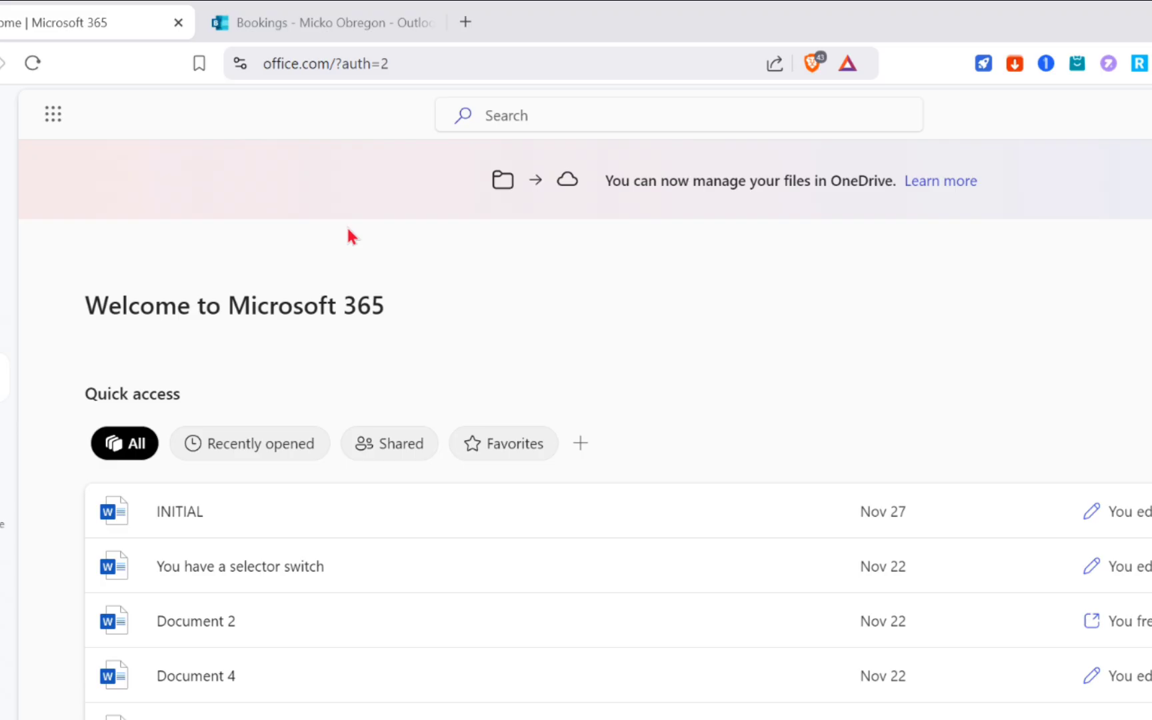
click(316, 10)
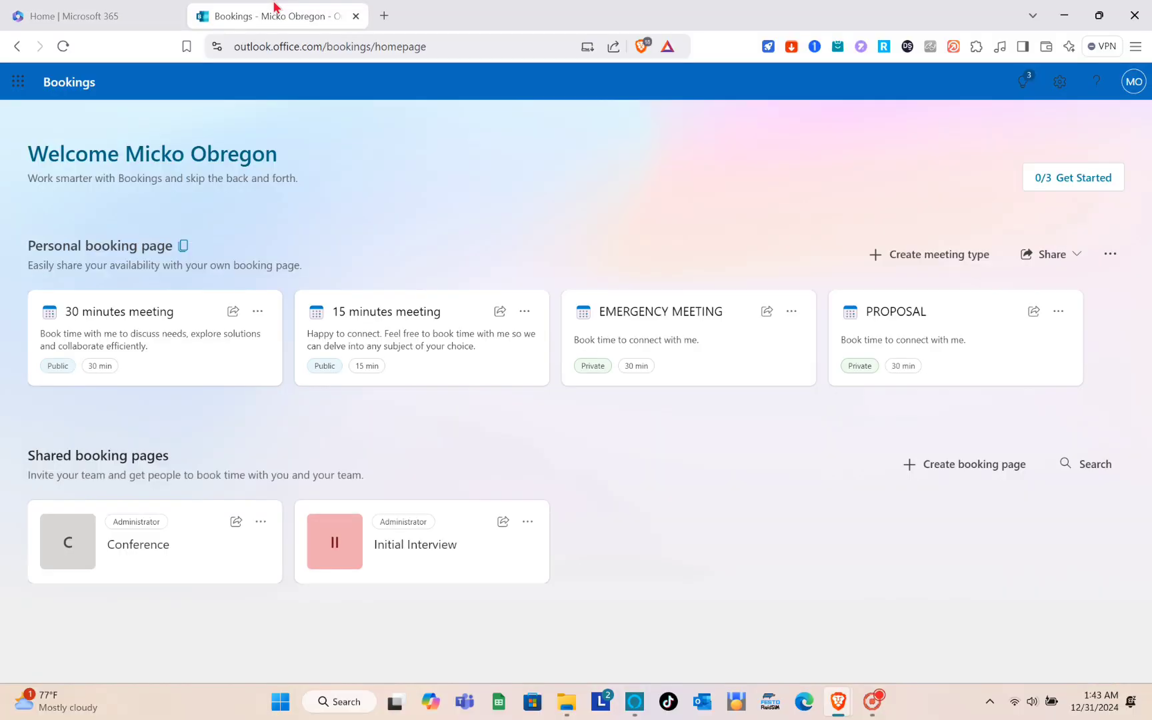
click(66, 14)
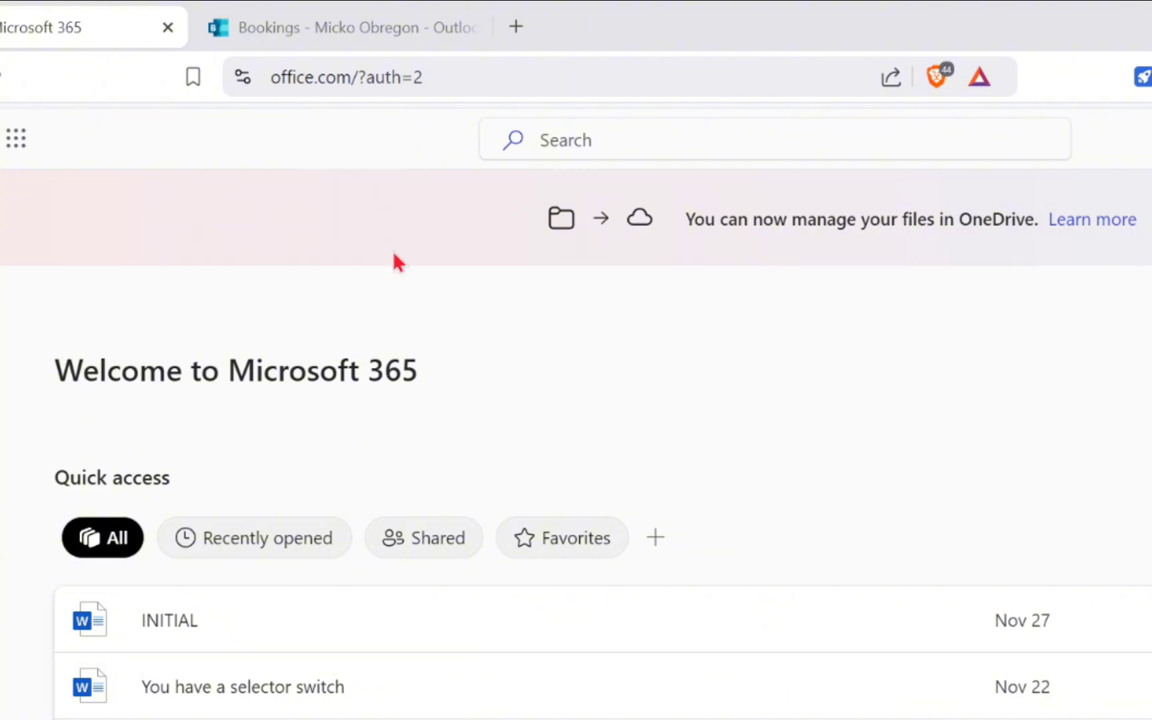
Search the web for "microsoft 365" and open the Microsoft 365 login result.
click(492, 90)
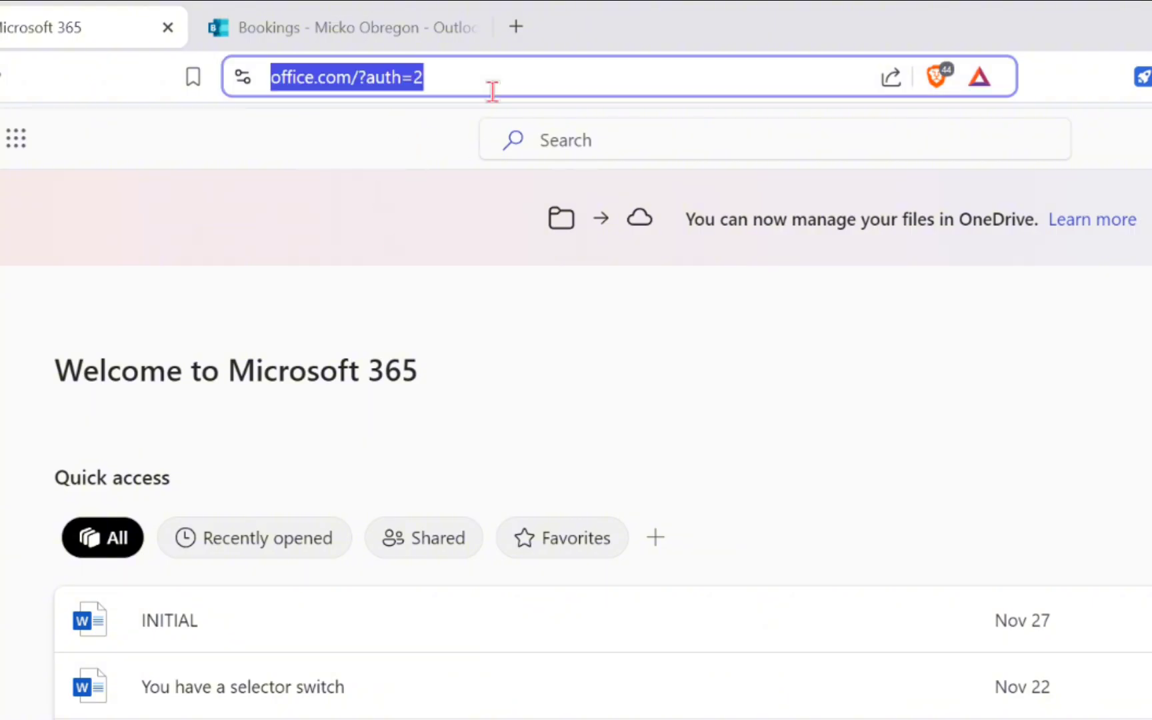
text(microsoft 365)
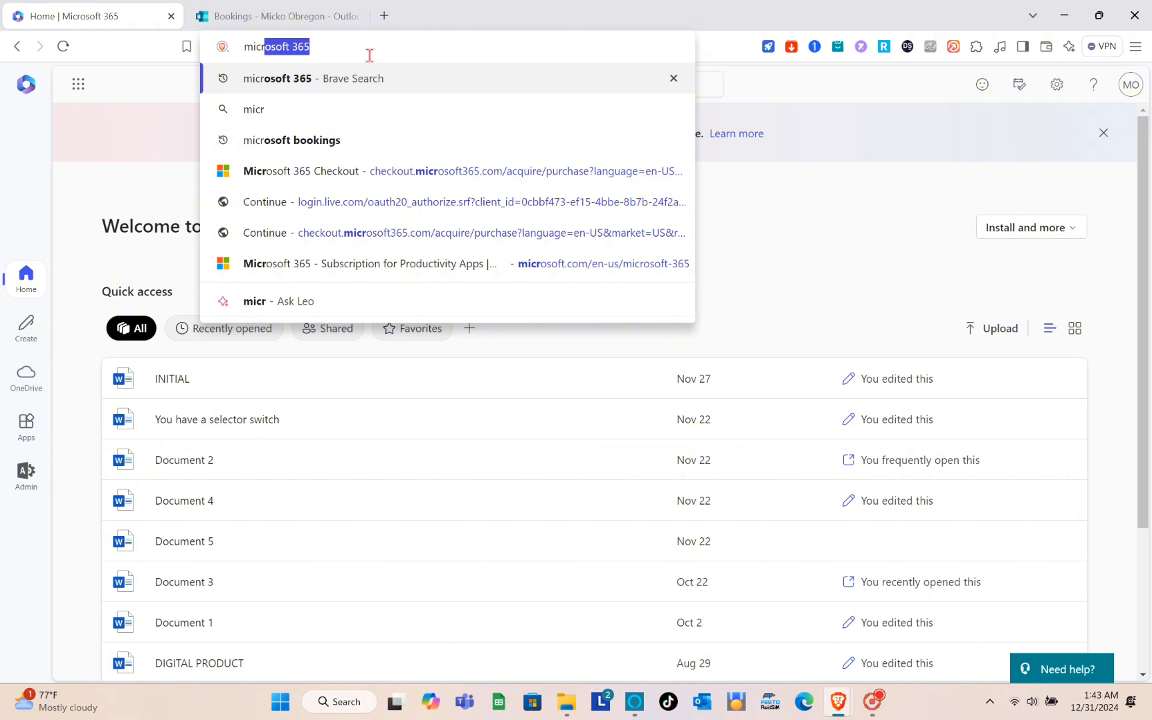
key(Return)
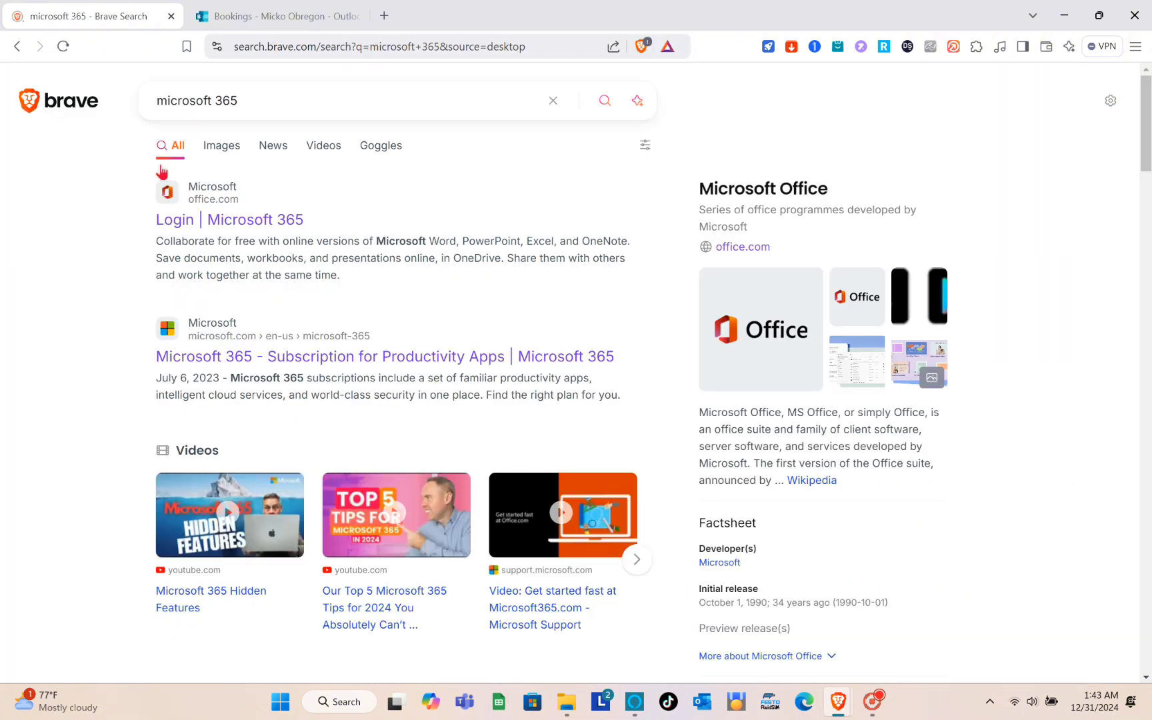
click(222, 222)
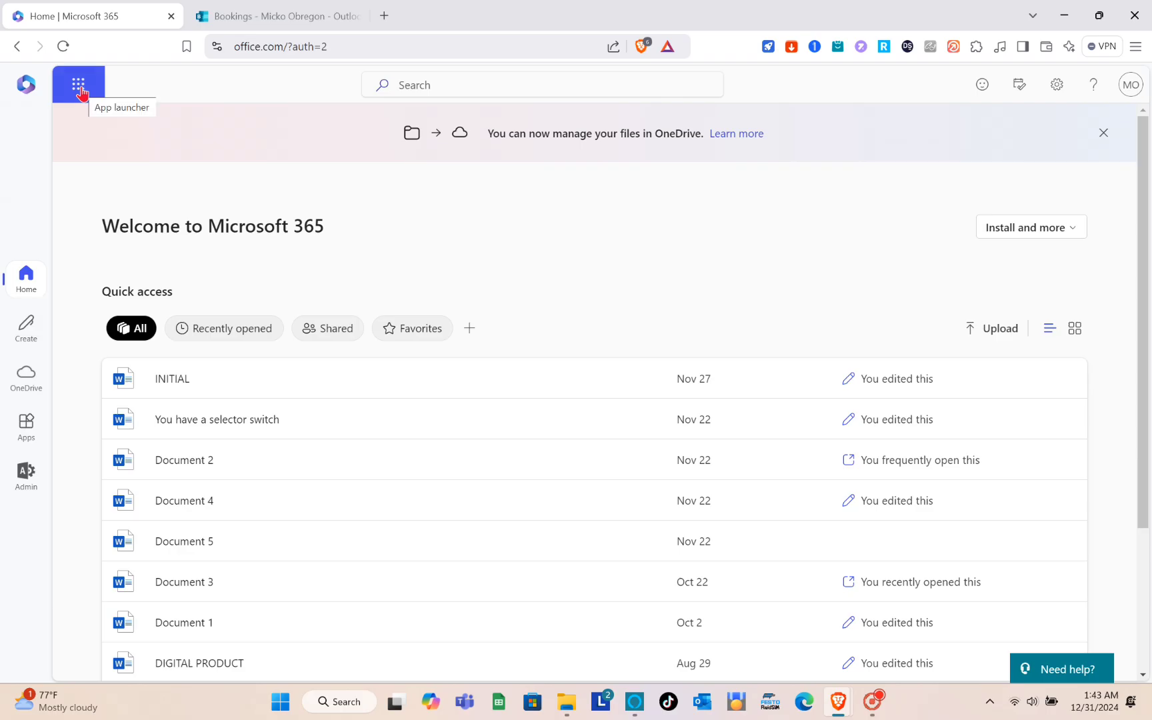
Open the full Microsoft 365 apps page and dismiss its welcome message.
click(79, 87)
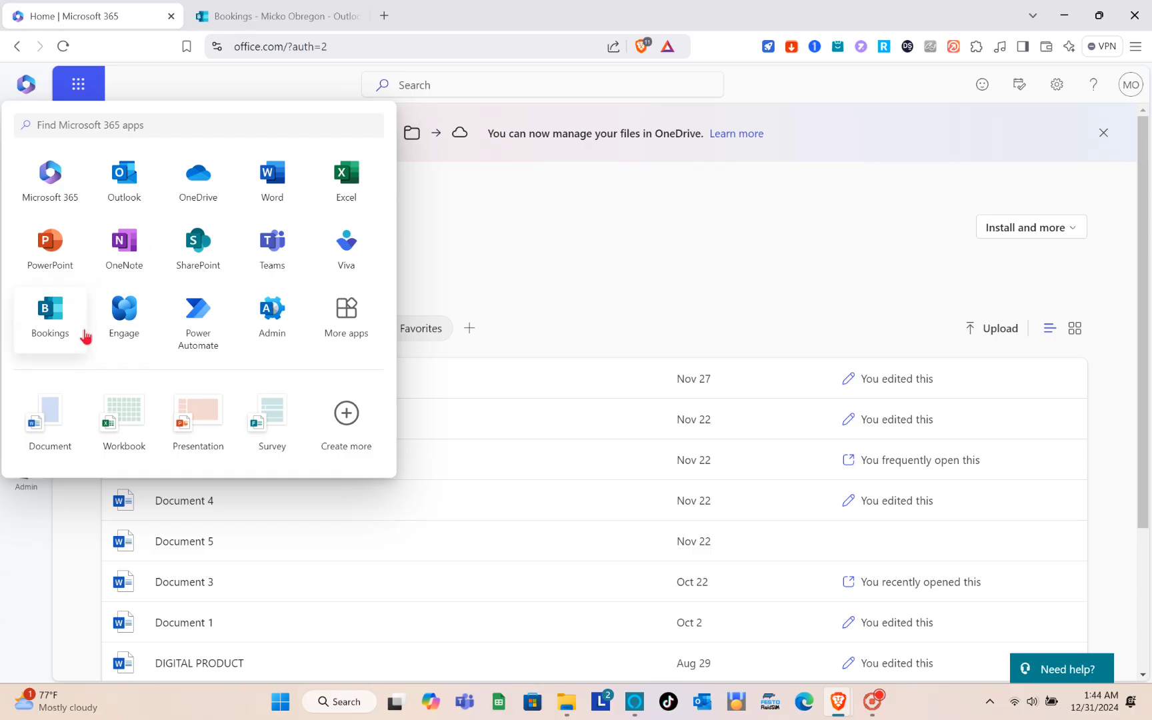
click(345, 310)
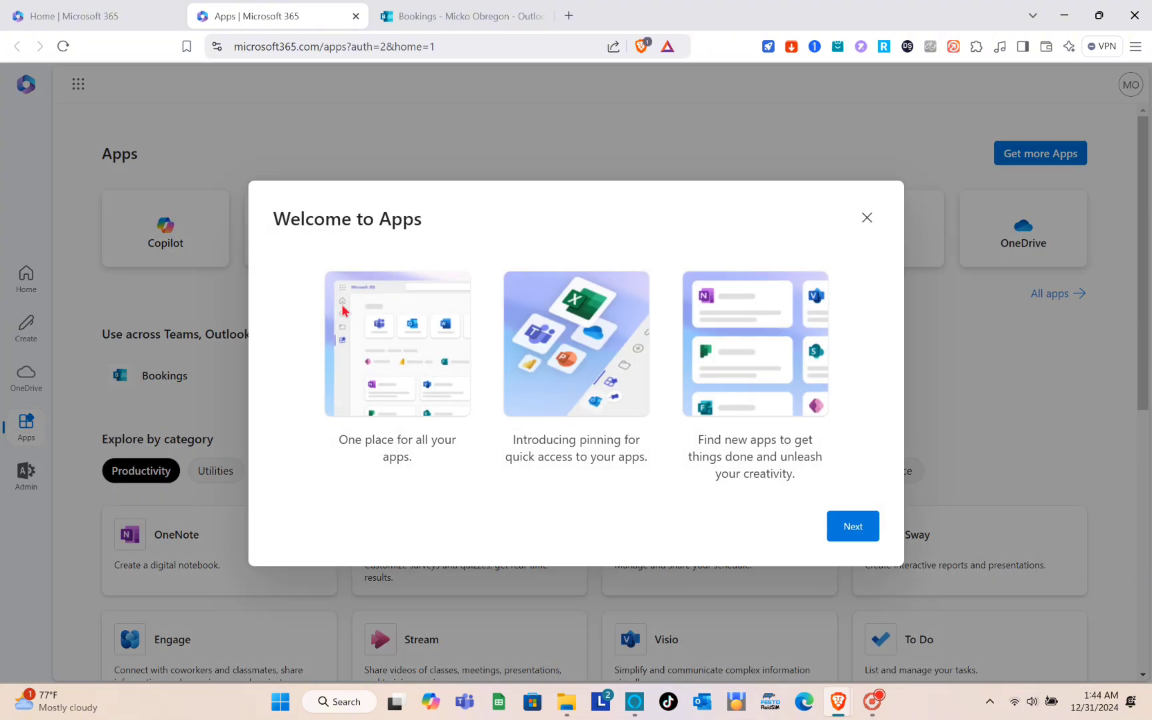
click(866, 217)
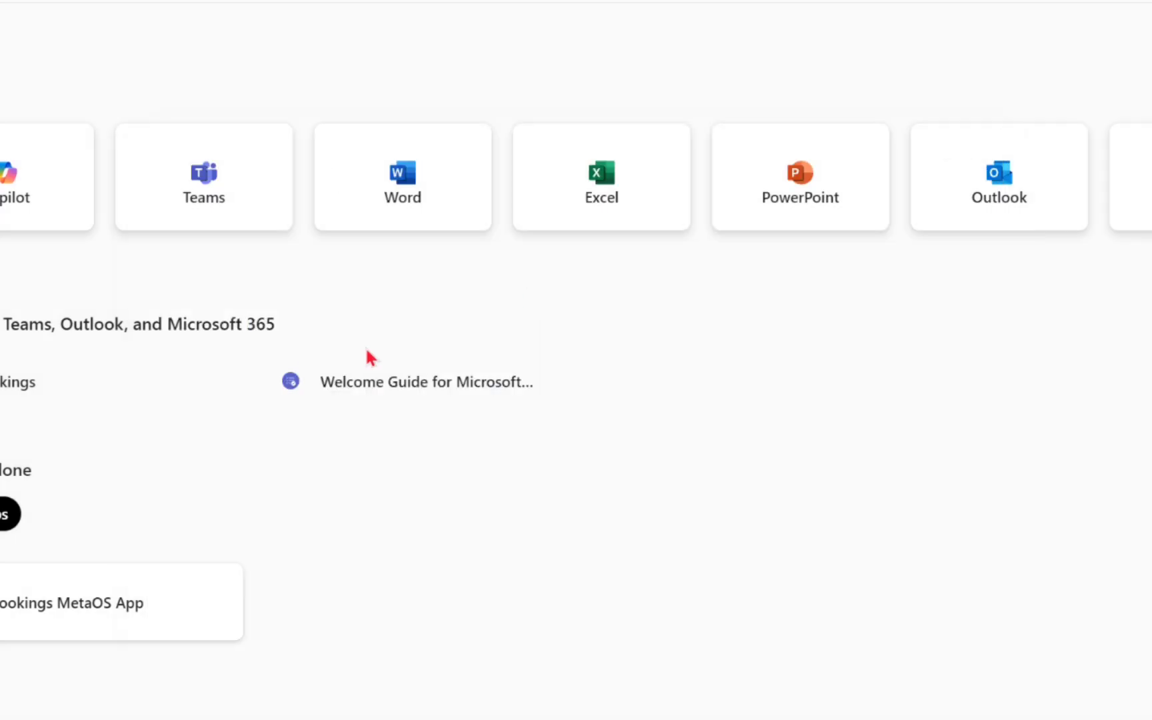
Find Bookings among the Productivity apps and open it.
scroll(371, 358, down, 10)
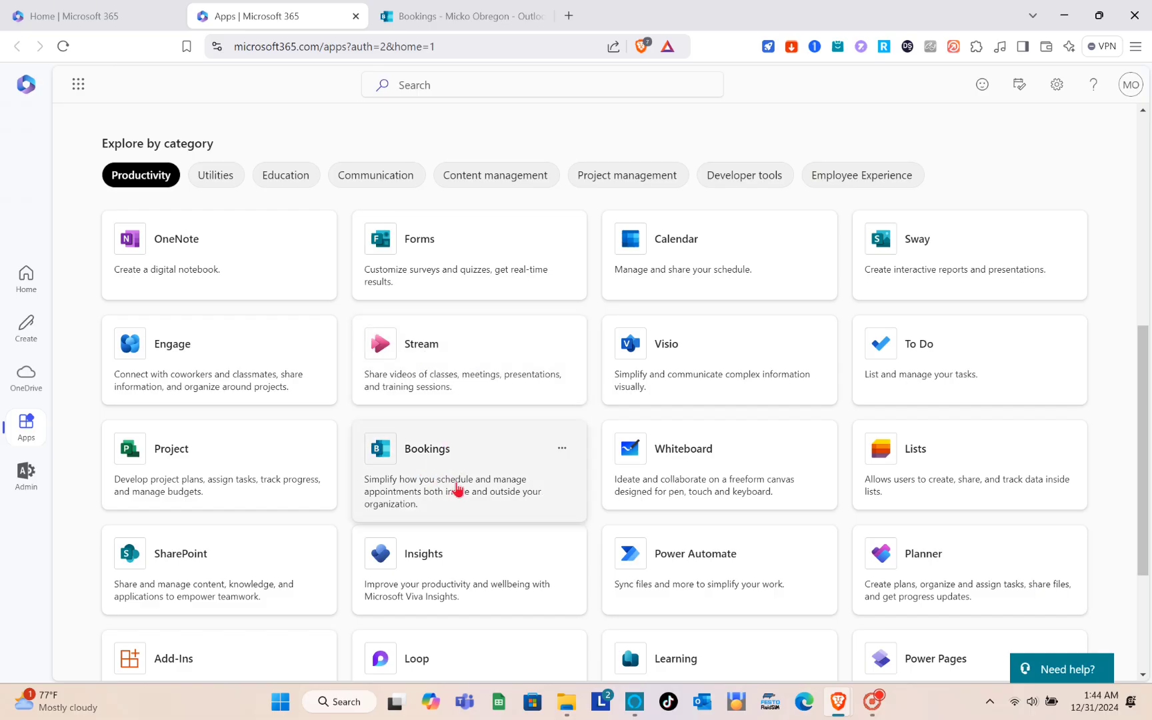
scroll(457, 490, up, 6)
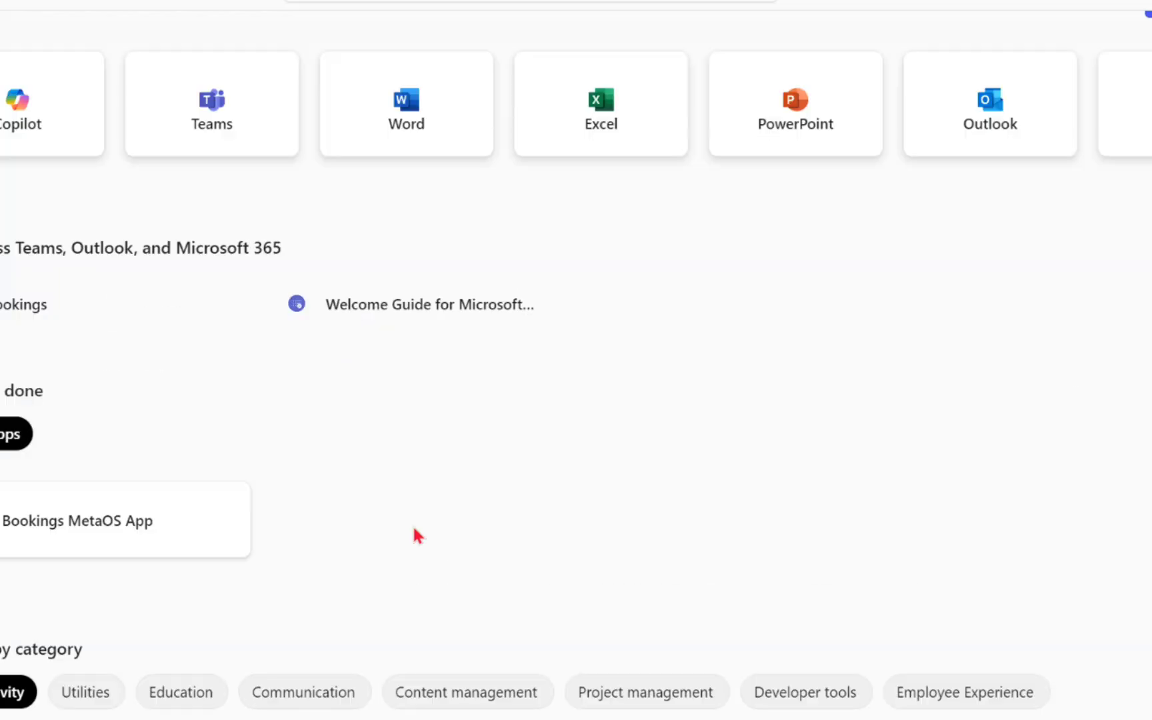
scroll(319, 441, down, 4)
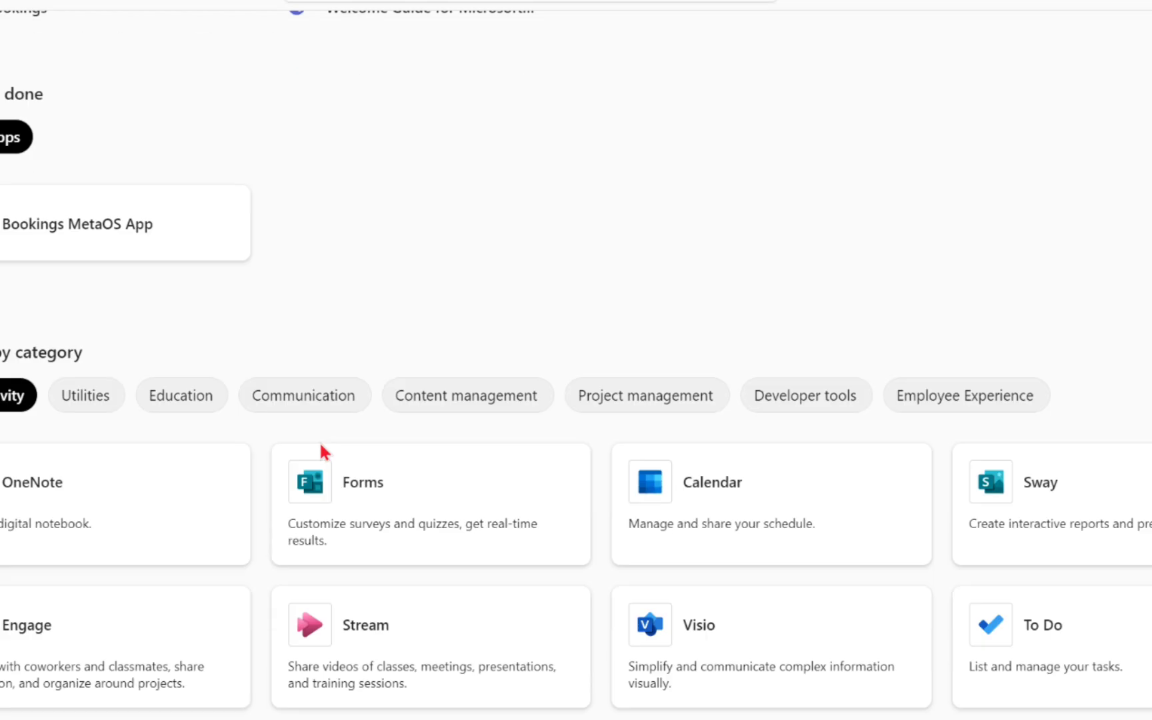
scroll(458, 594, down, 2)
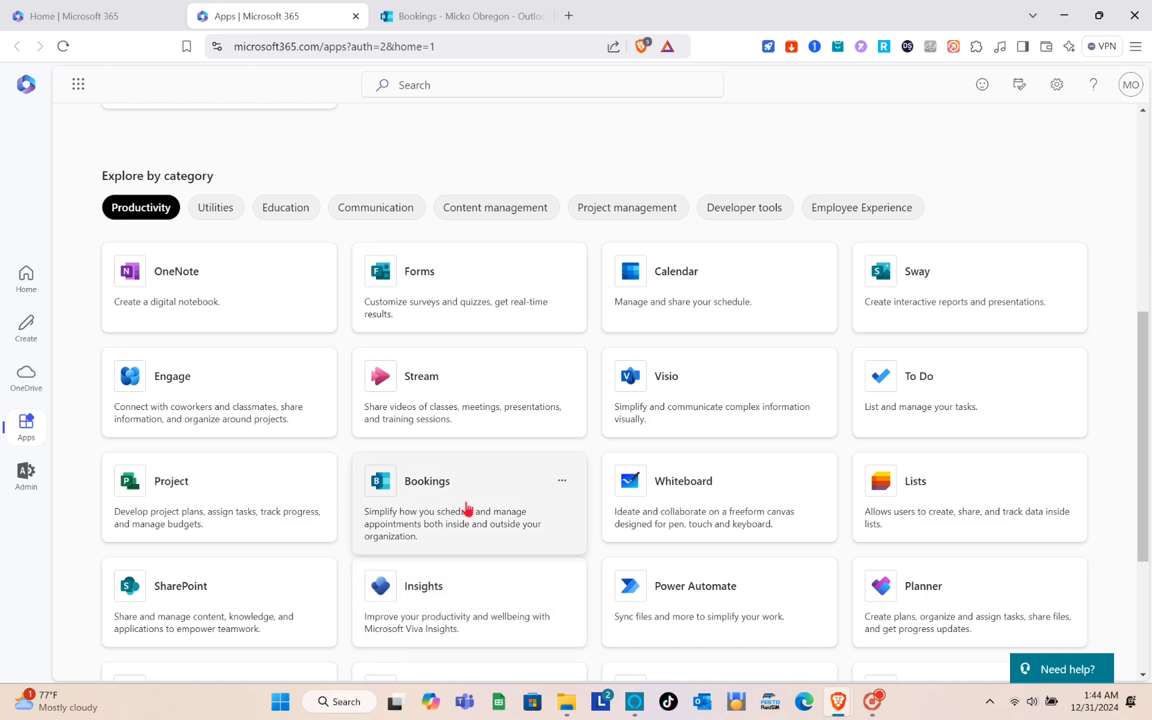
click(465, 513)
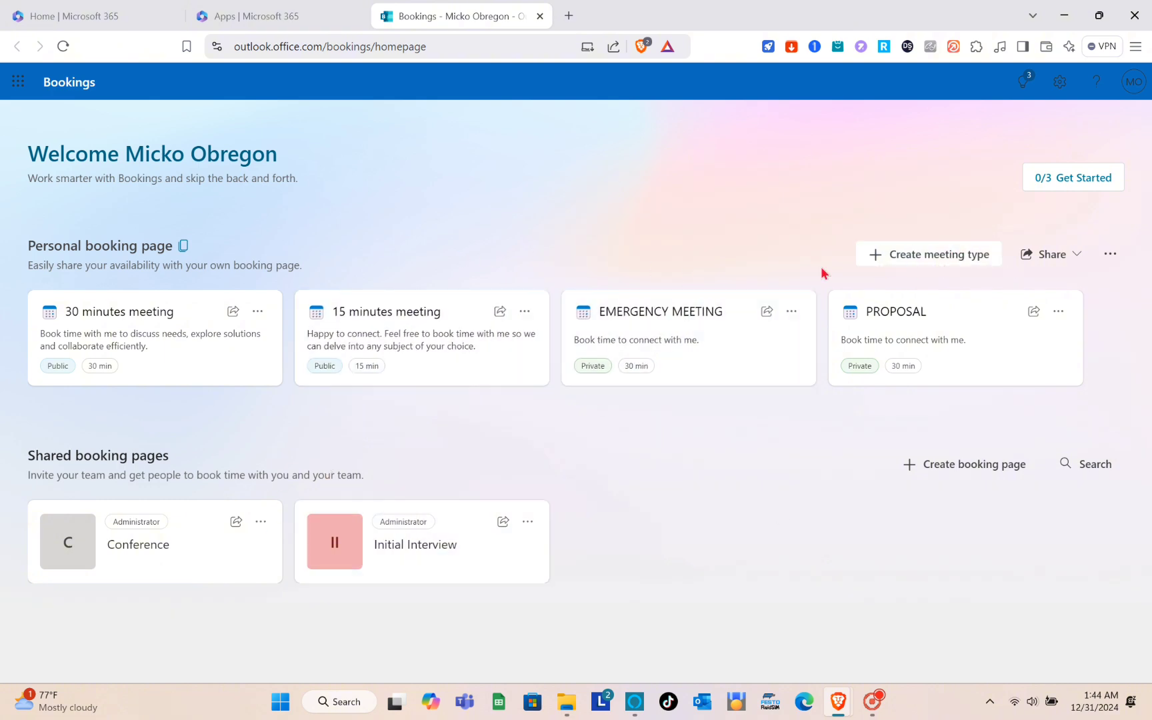
Create a new meeting type on the personal booking page and title it URGENT MEETING.
click(943, 260)
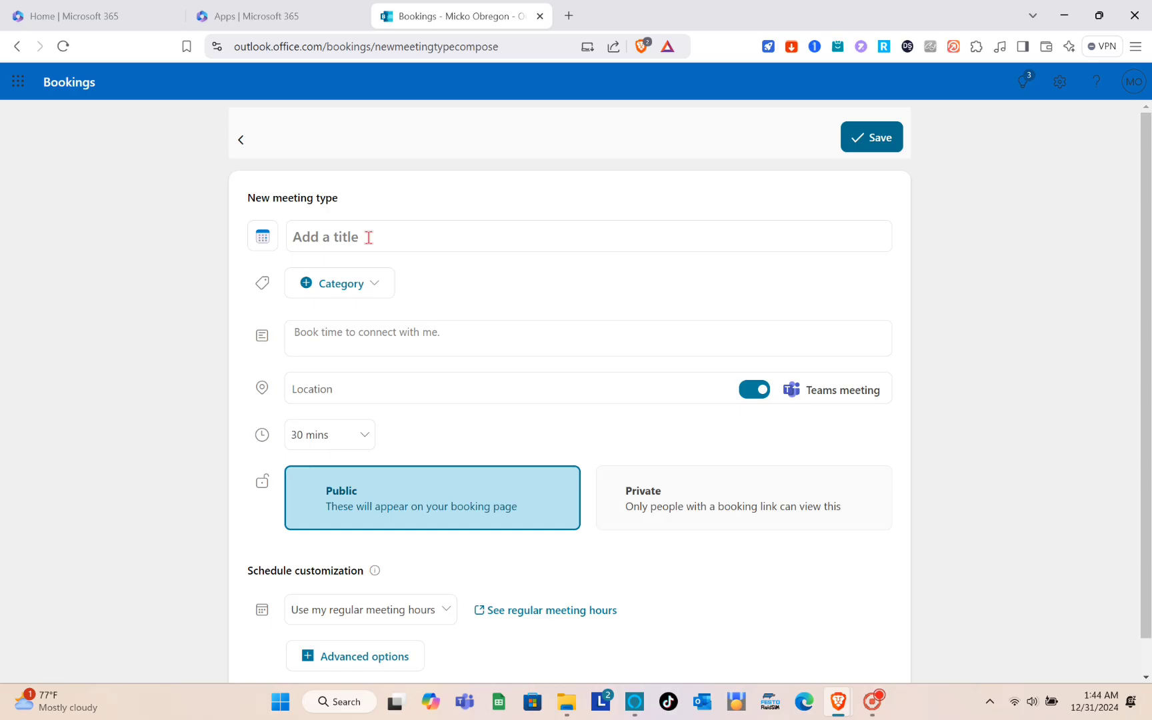
click(267, 176)
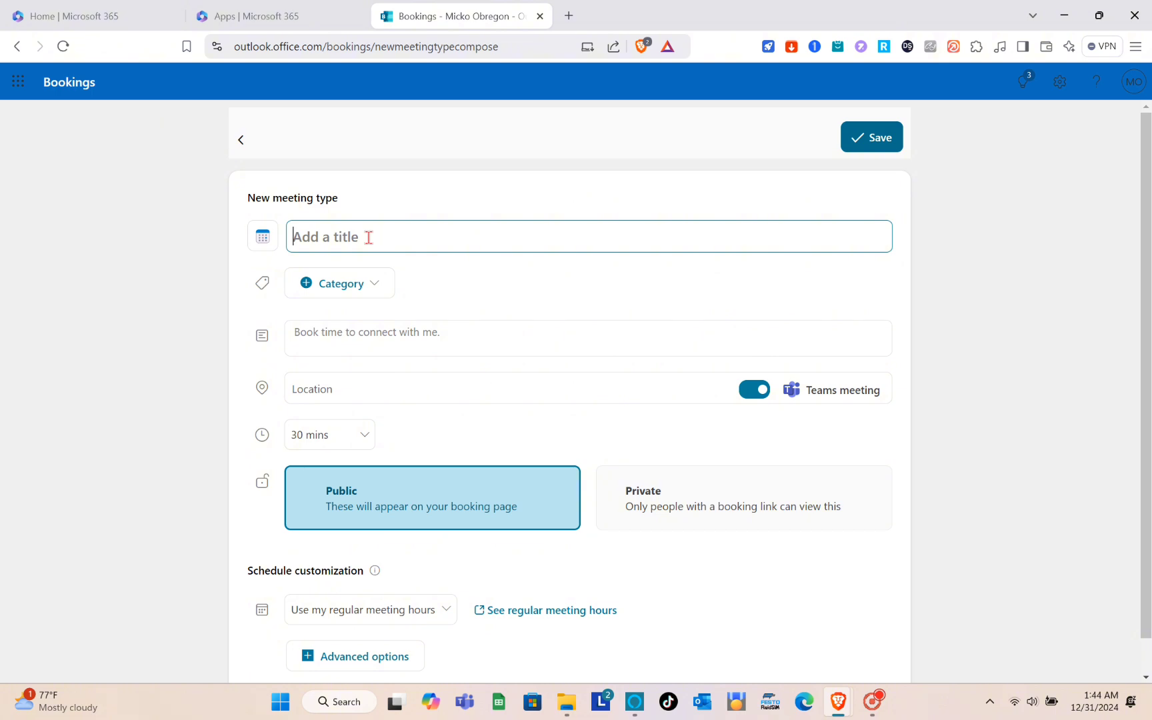
text(URGEB\)
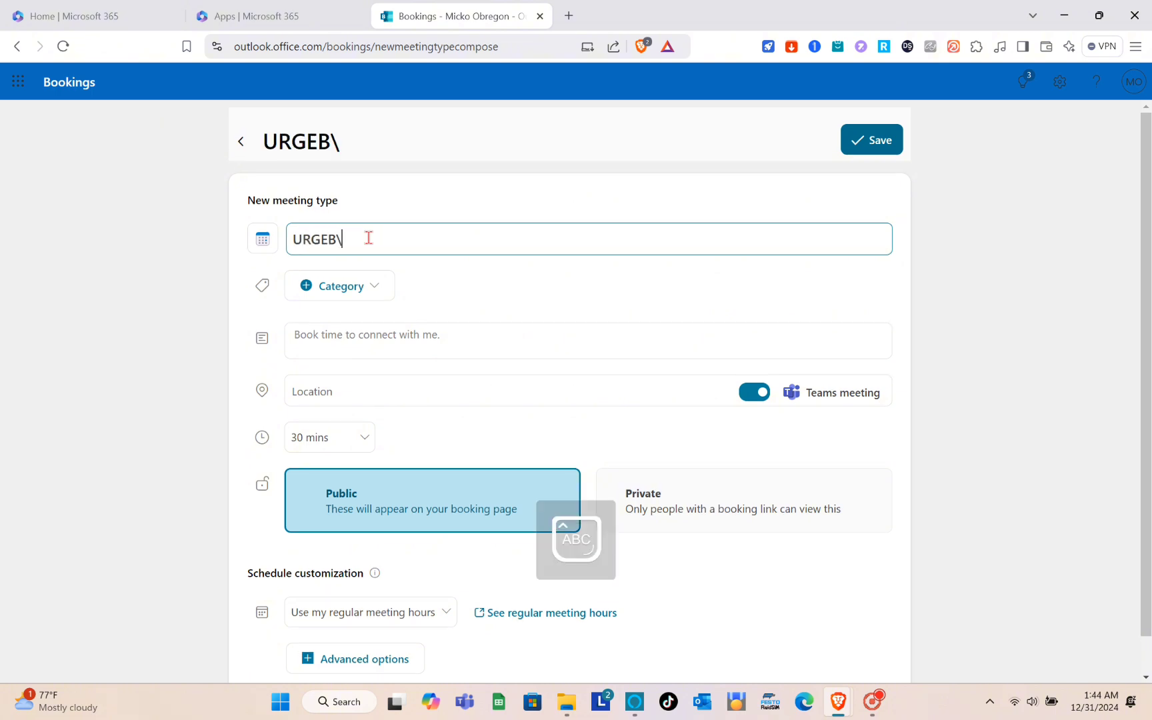
text(N)
key(BackSpace)
key(BackSpace)
key(BackSpace)
text(NT )
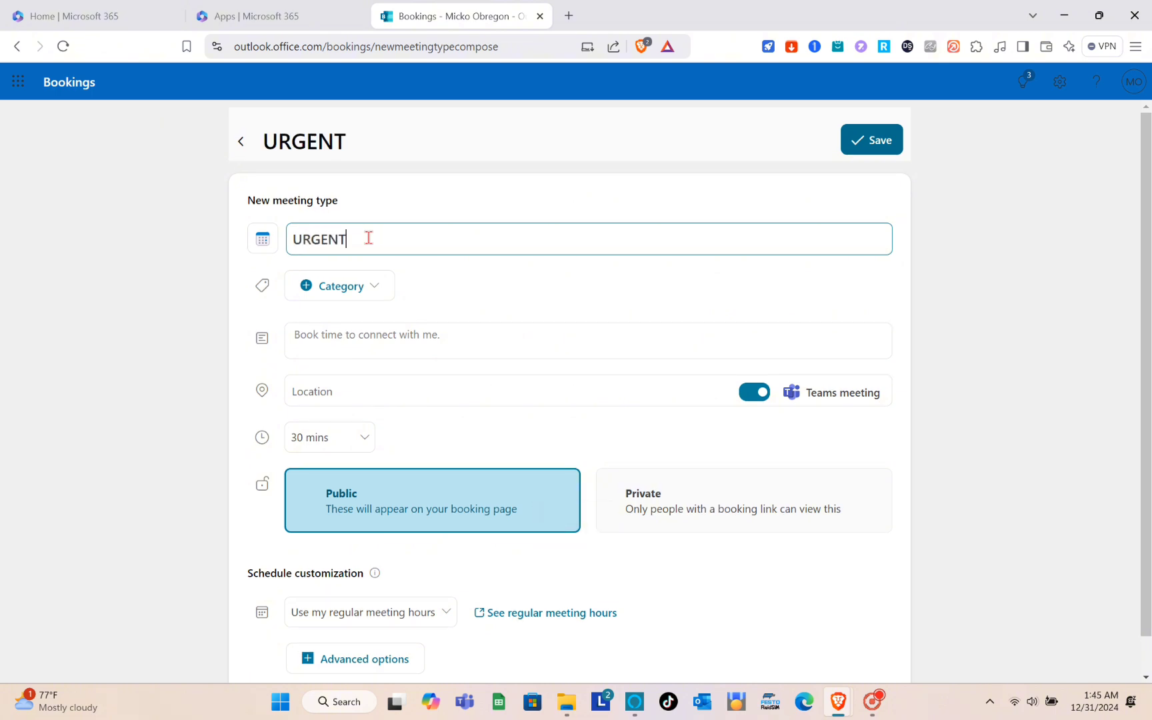
text(MEEETING)
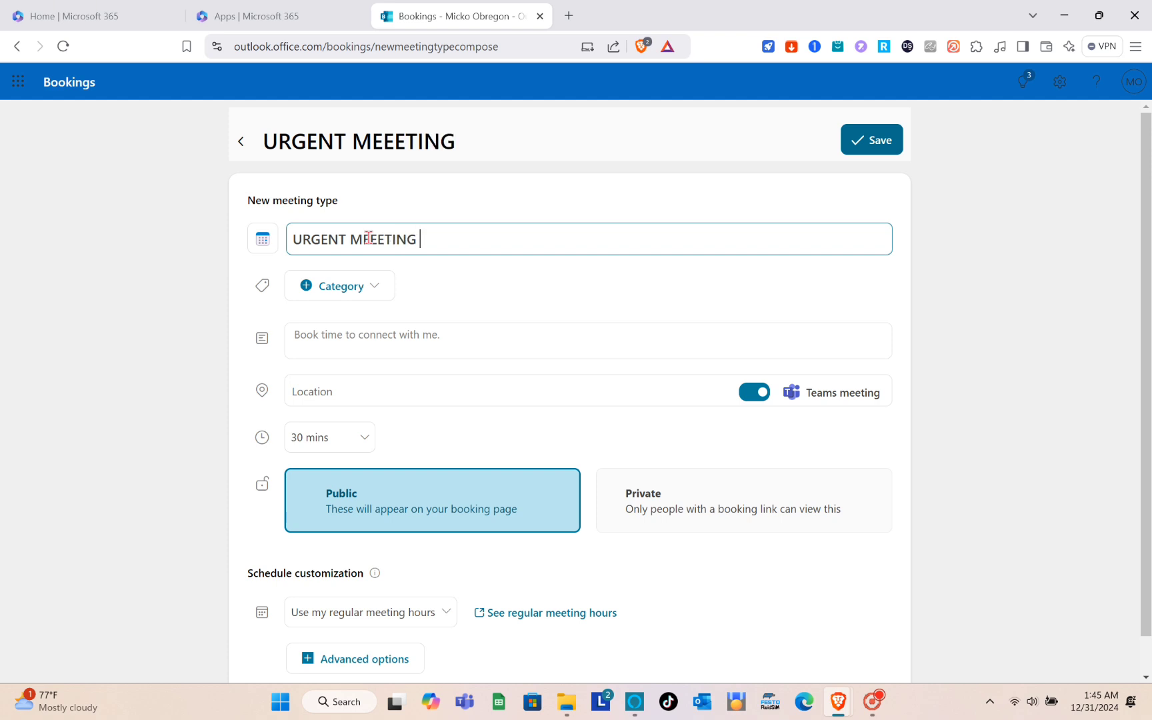
click(369, 238)
key(BackSpace)
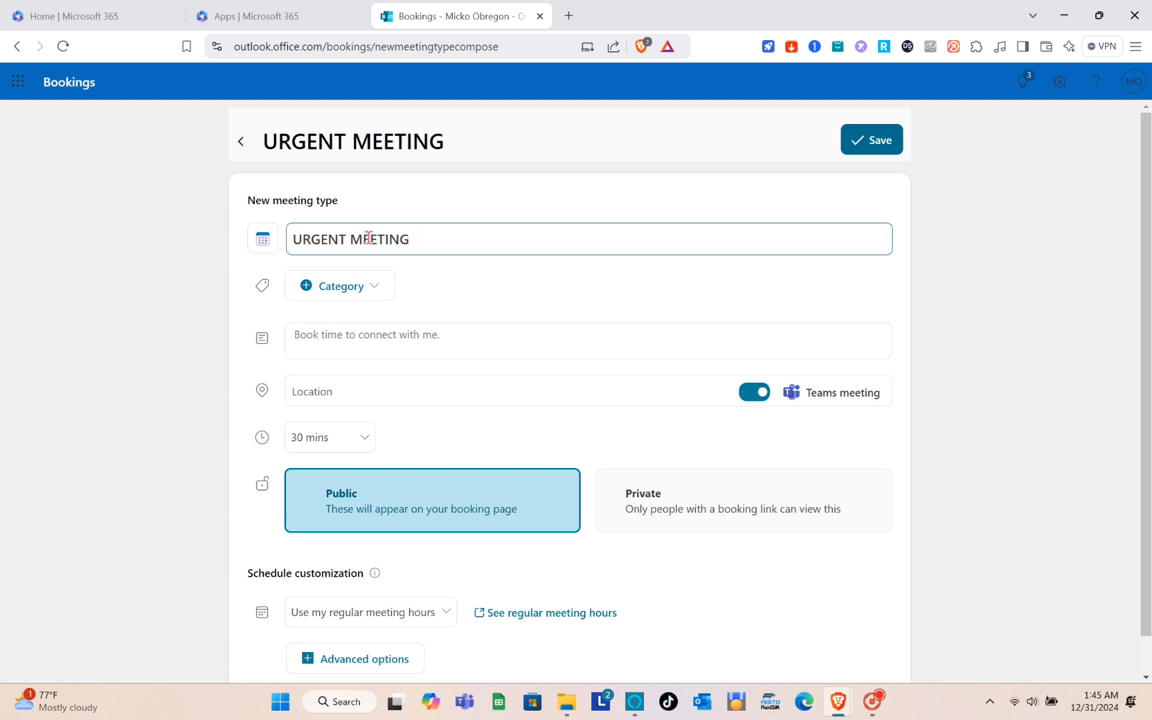
Assign the Red category to the new meeting type.
click(358, 298)
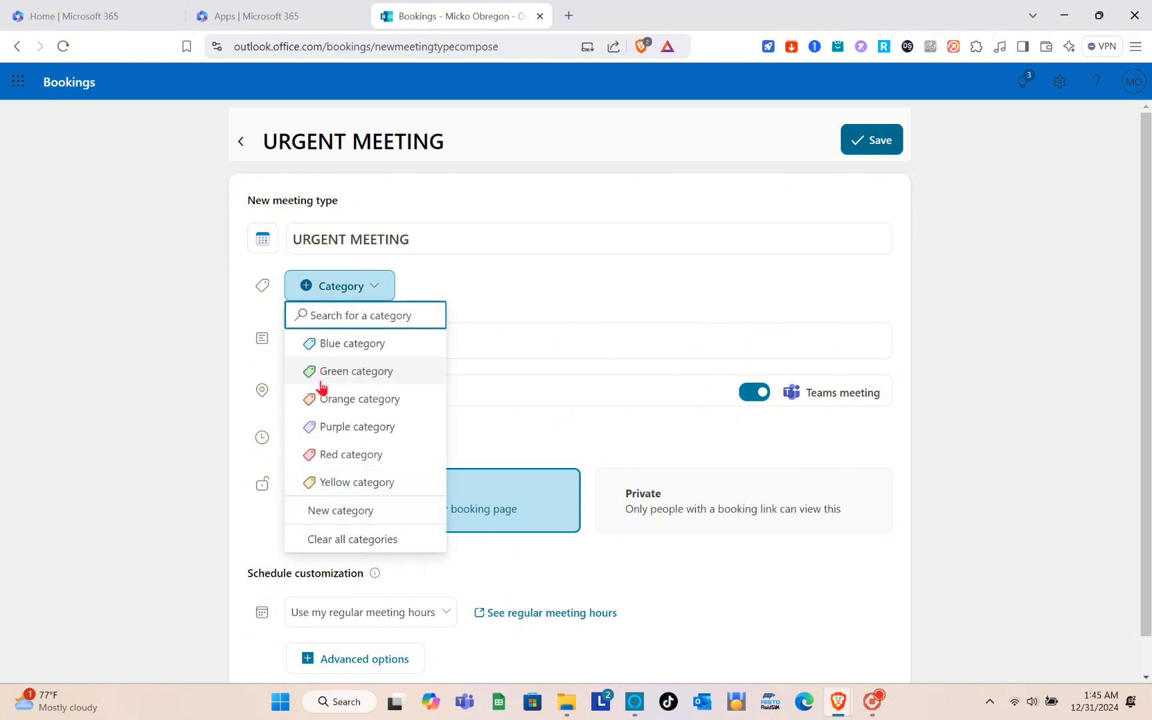
click(334, 456)
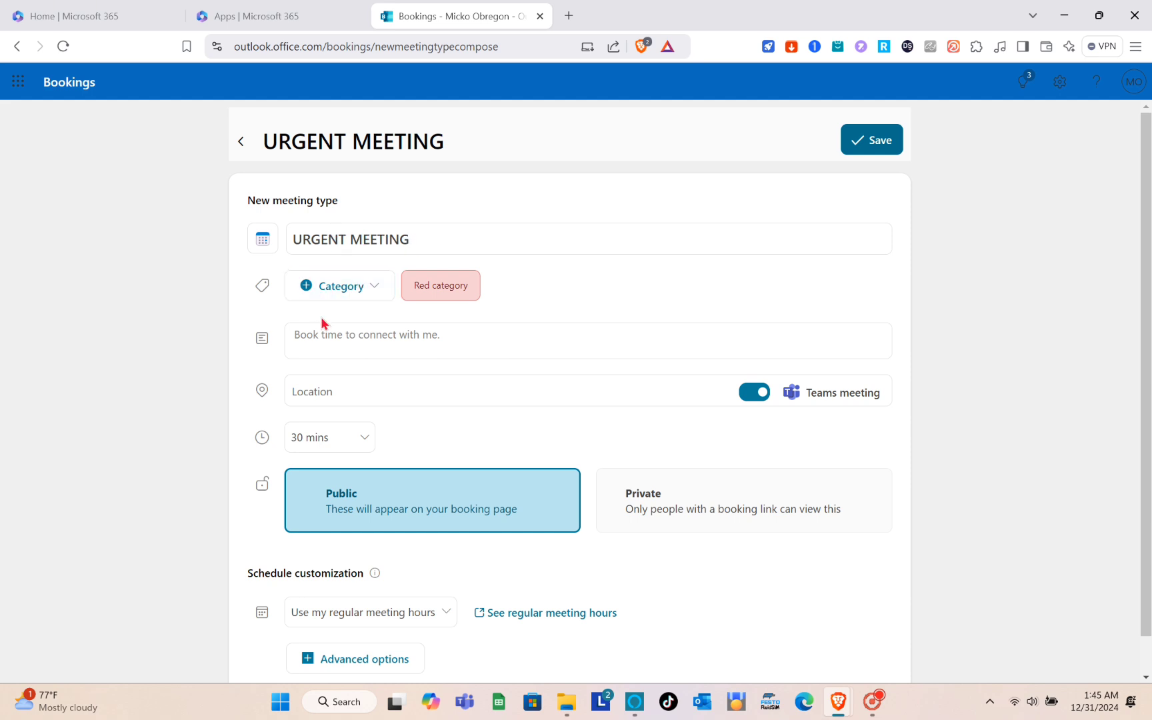
click(339, 335)
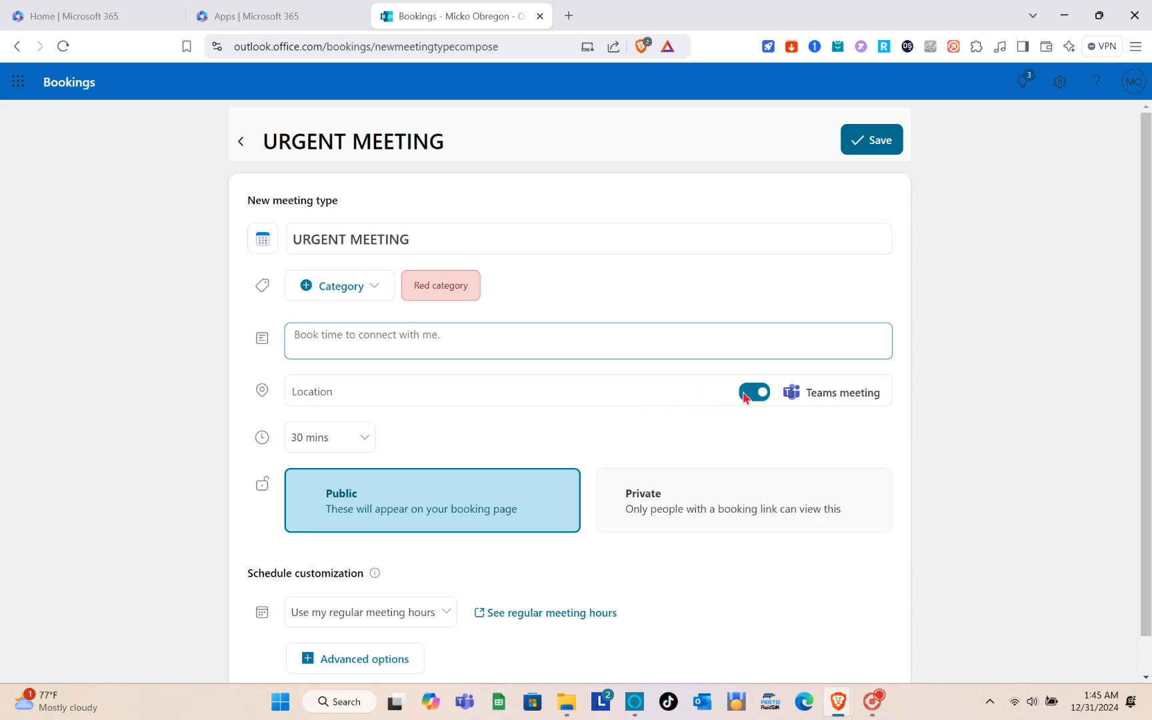
click(763, 398)
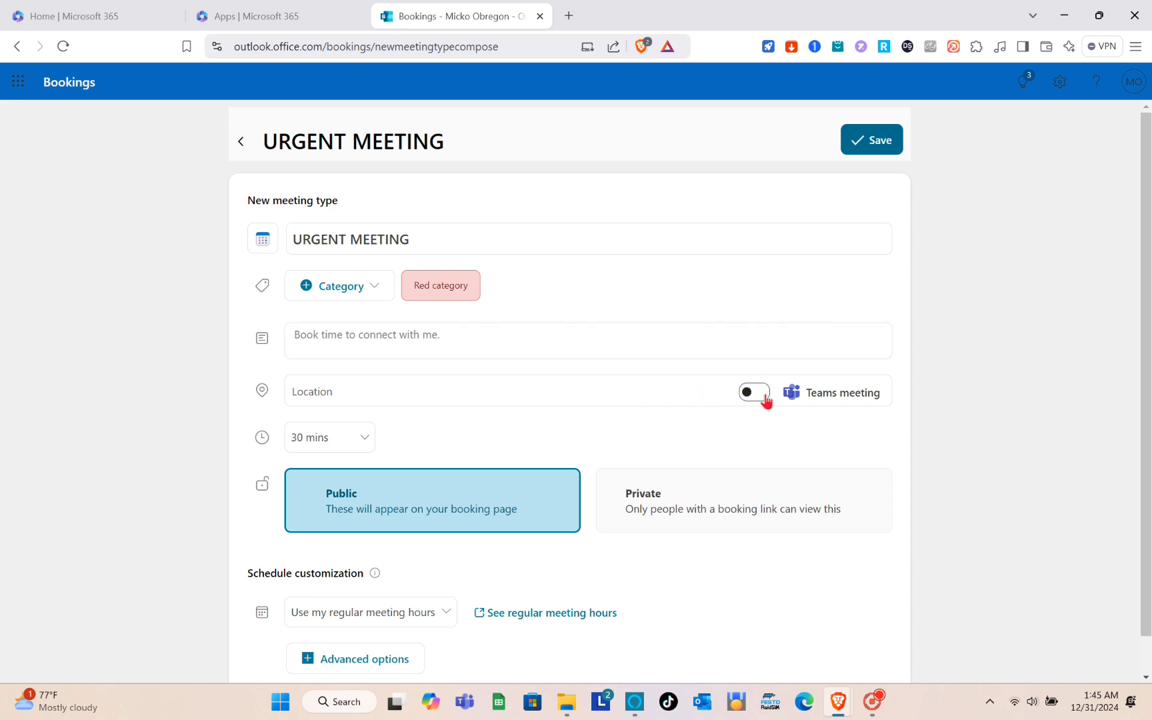
click(764, 398)
Set the meeting duration to 1 hr and make the meeting type private.
scroll(513, 320, down, 1)
click(323, 401)
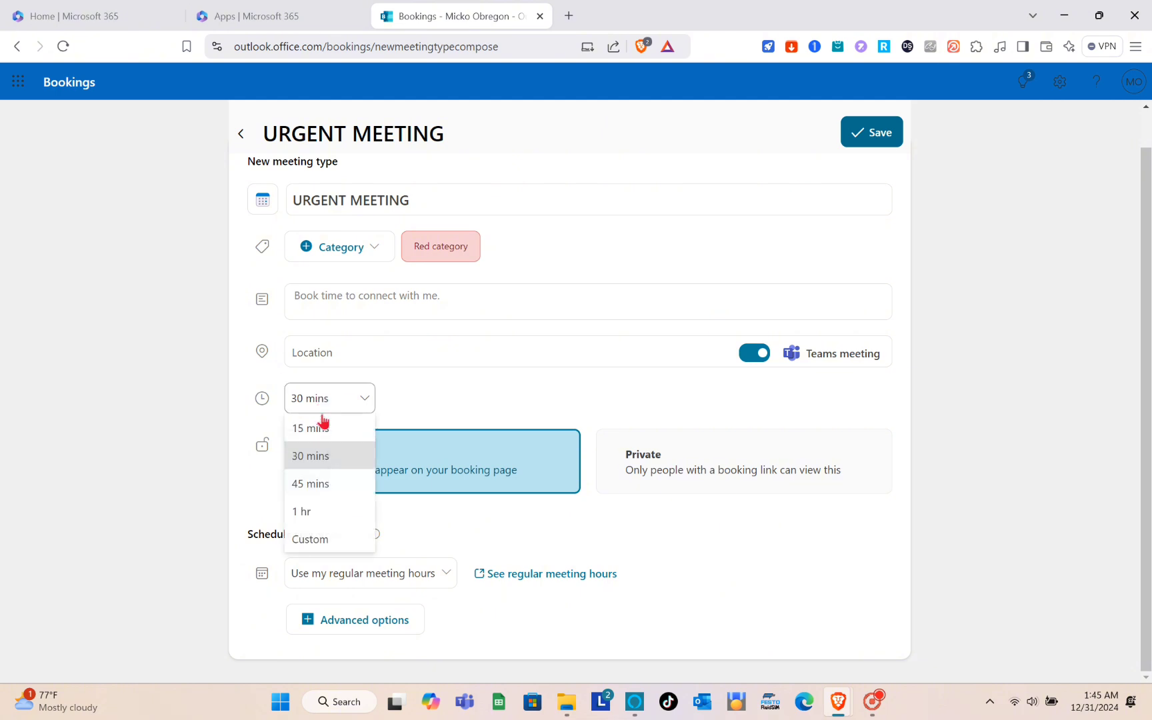
click(315, 512)
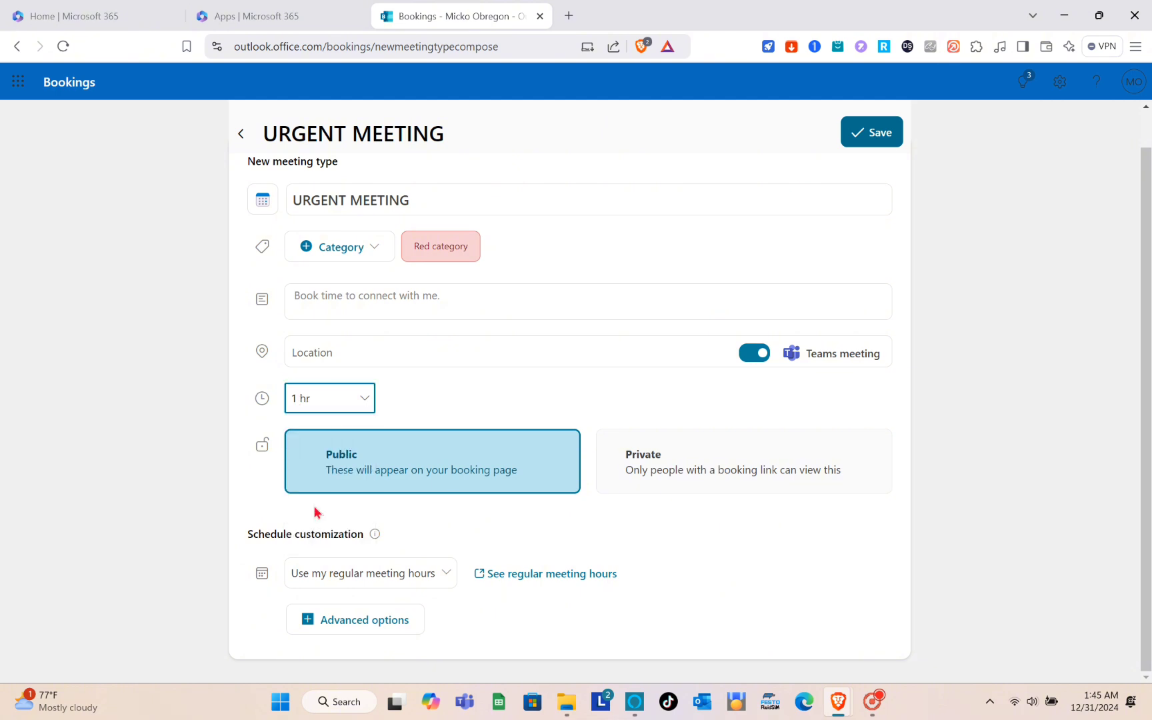
click(358, 409)
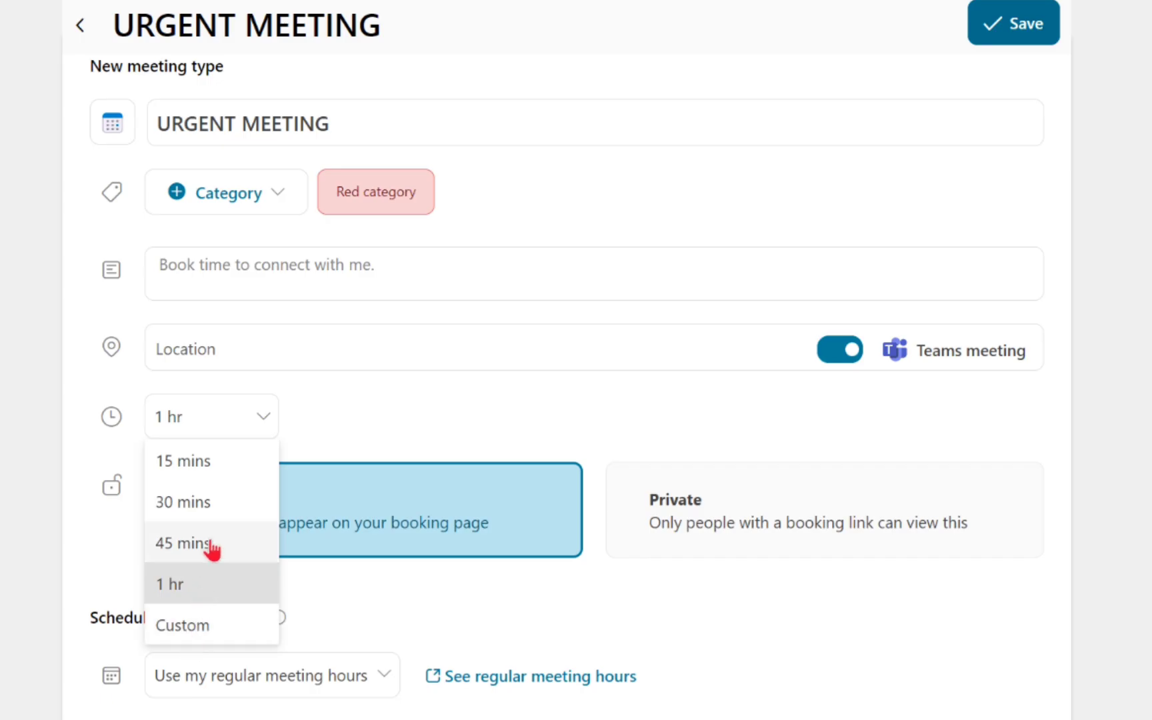
click(206, 585)
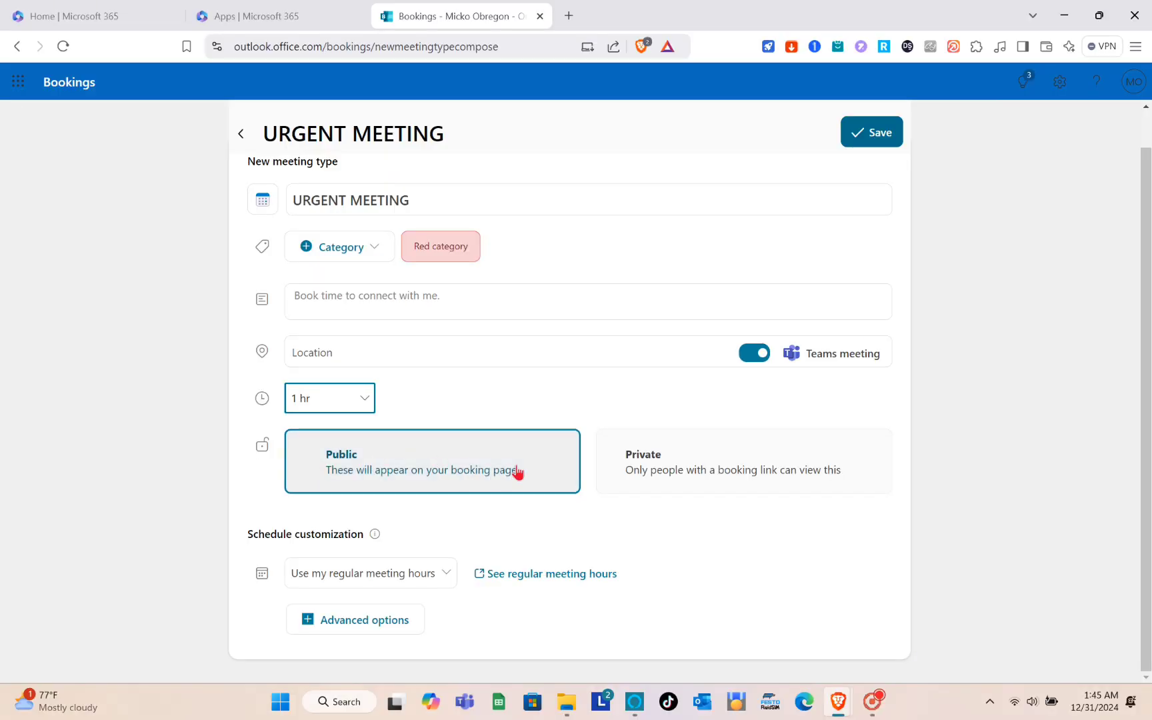
click(740, 471)
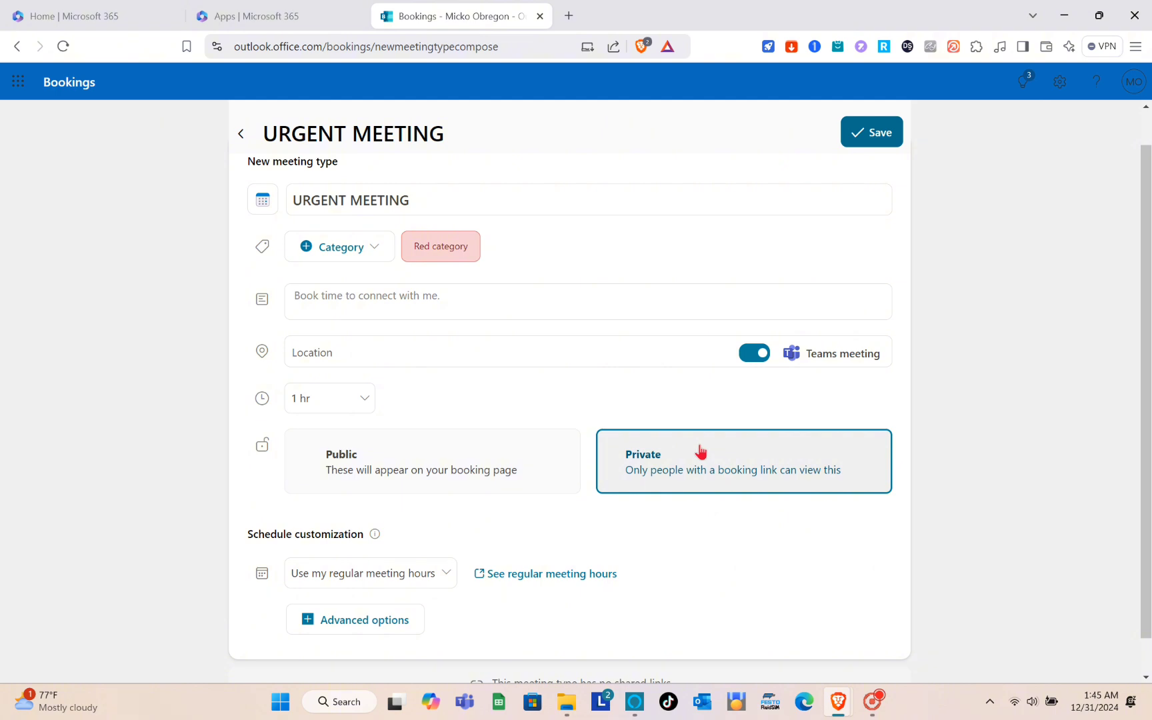
Switch the meeting type's schedule customization to custom availability hours.
scroll(700, 452, down, 1)
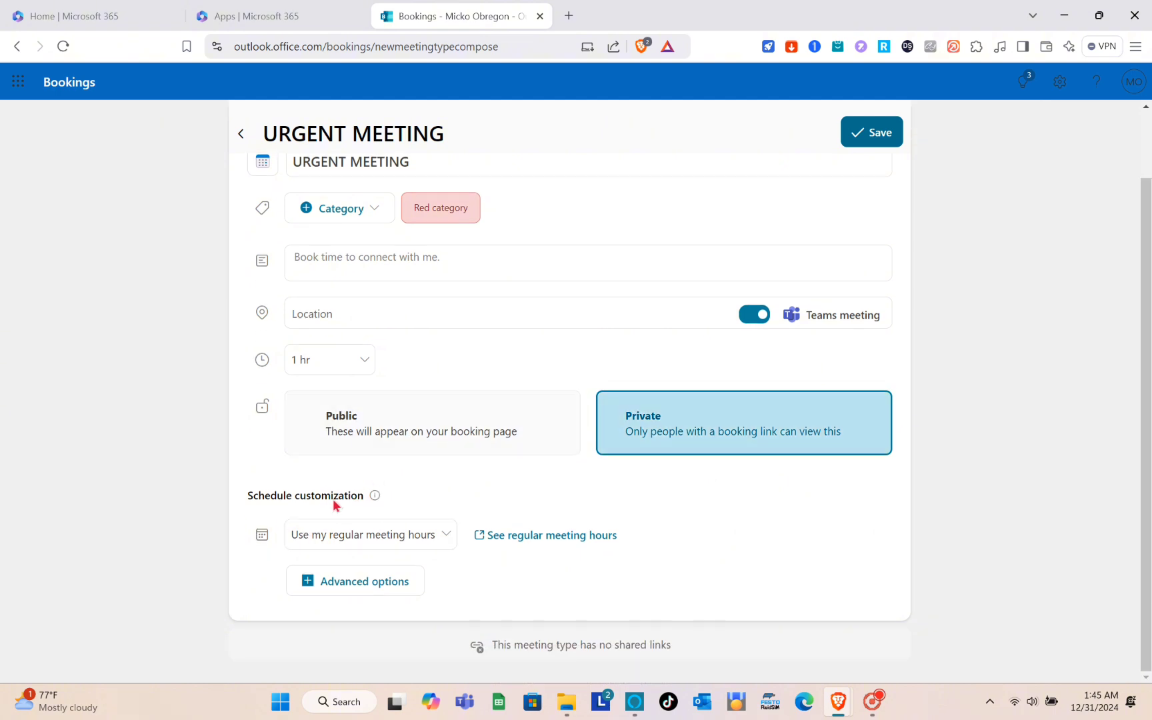
click(446, 536)
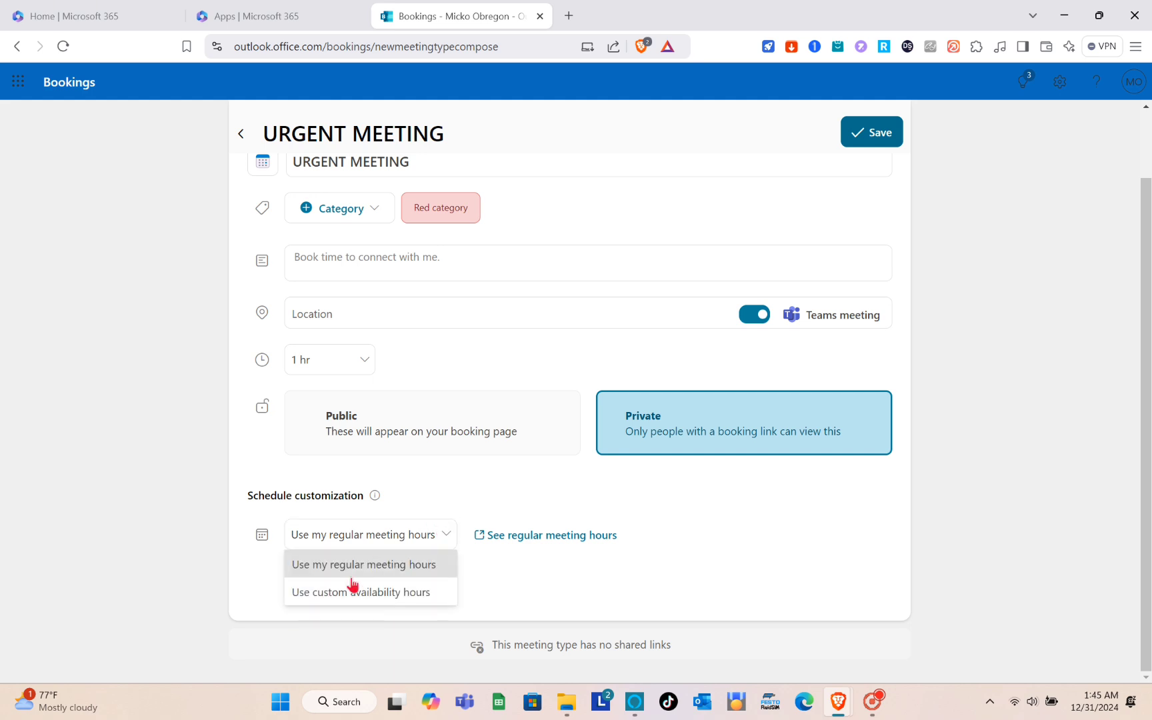
click(381, 592)
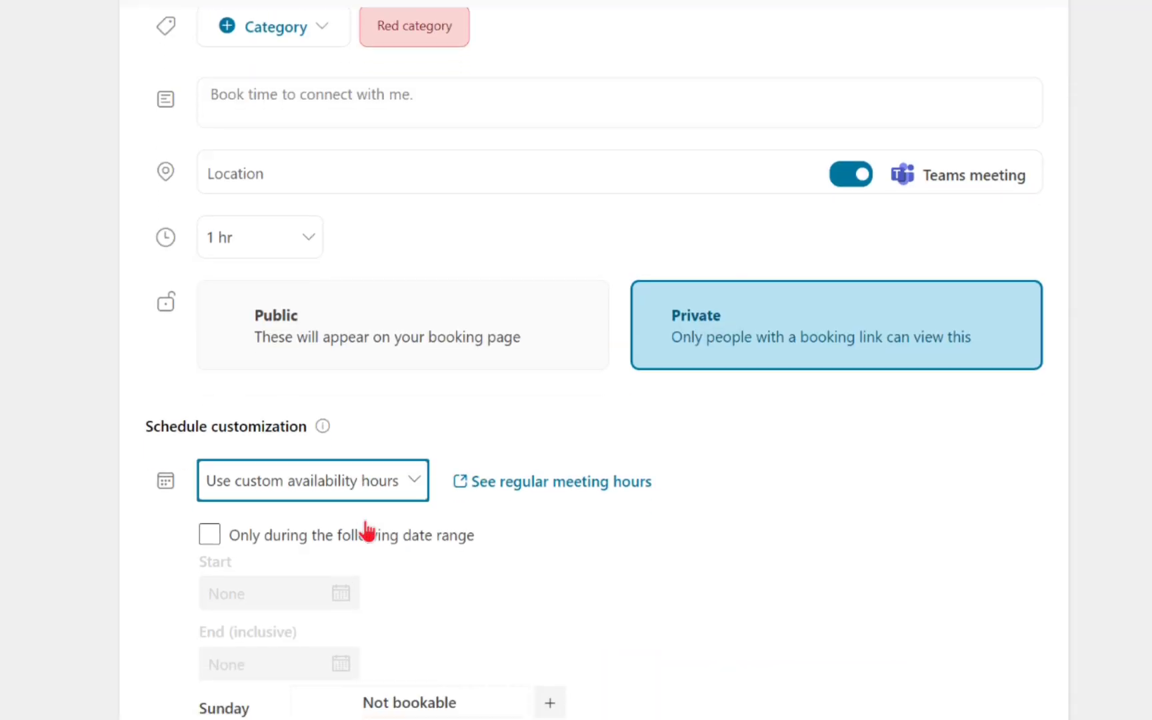
Restrict the URGENT MEETING availability to a date range starting 1/1/2025 and ending 1/2/2025.
scroll(402, 572, down, 1)
scroll(365, 529, down, 3)
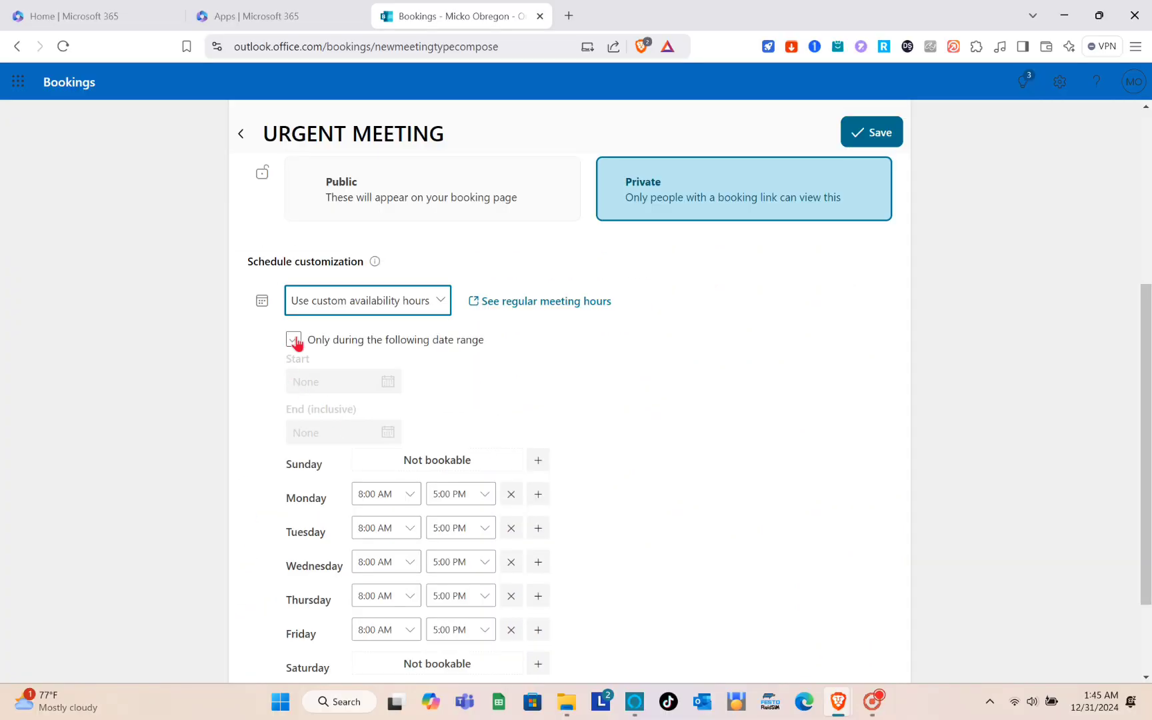
click(294, 339)
click(341, 382)
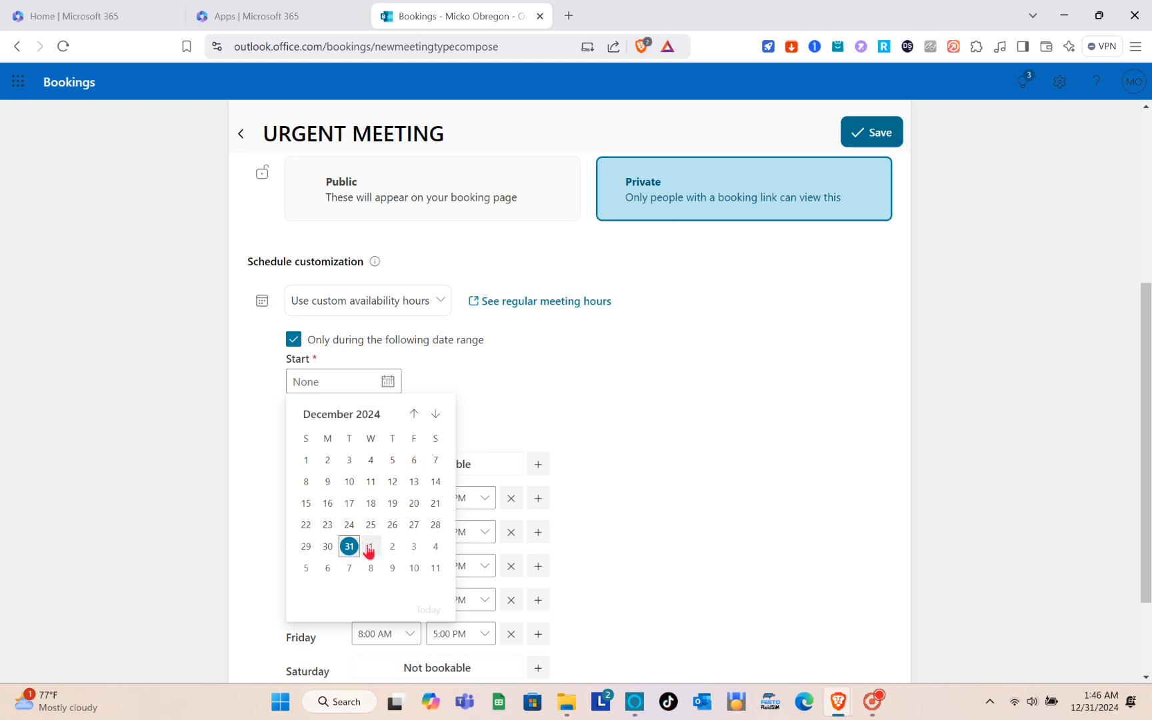
click(368, 548)
click(345, 437)
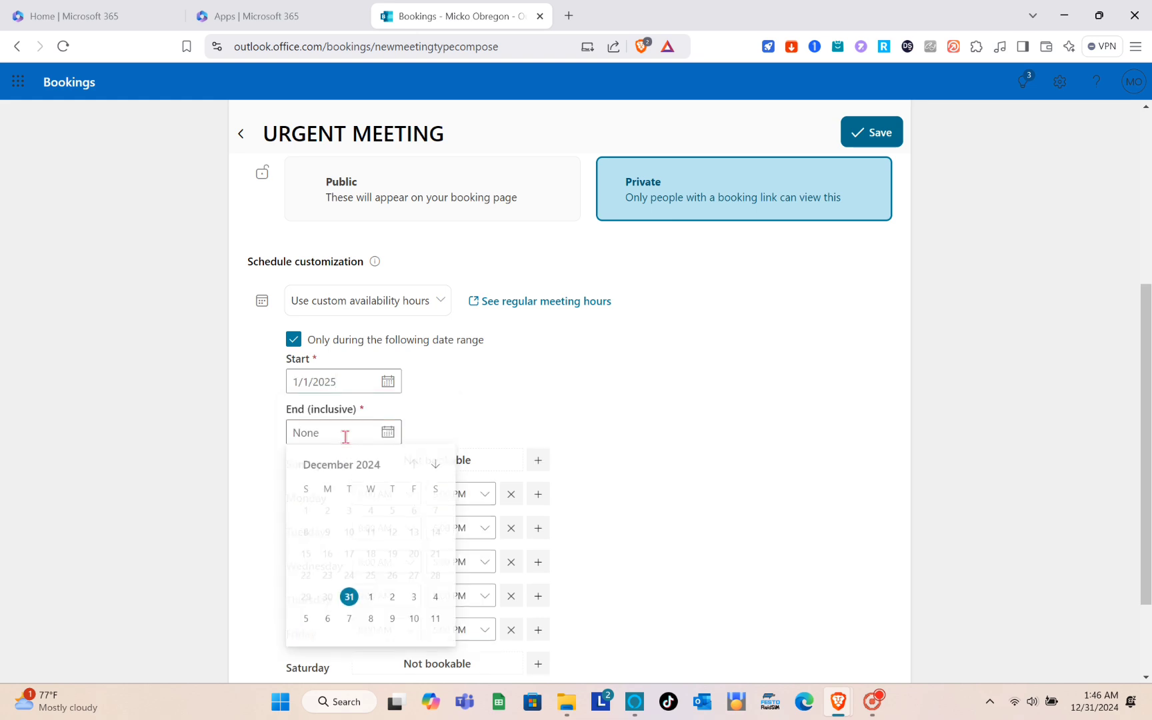
click(393, 598)
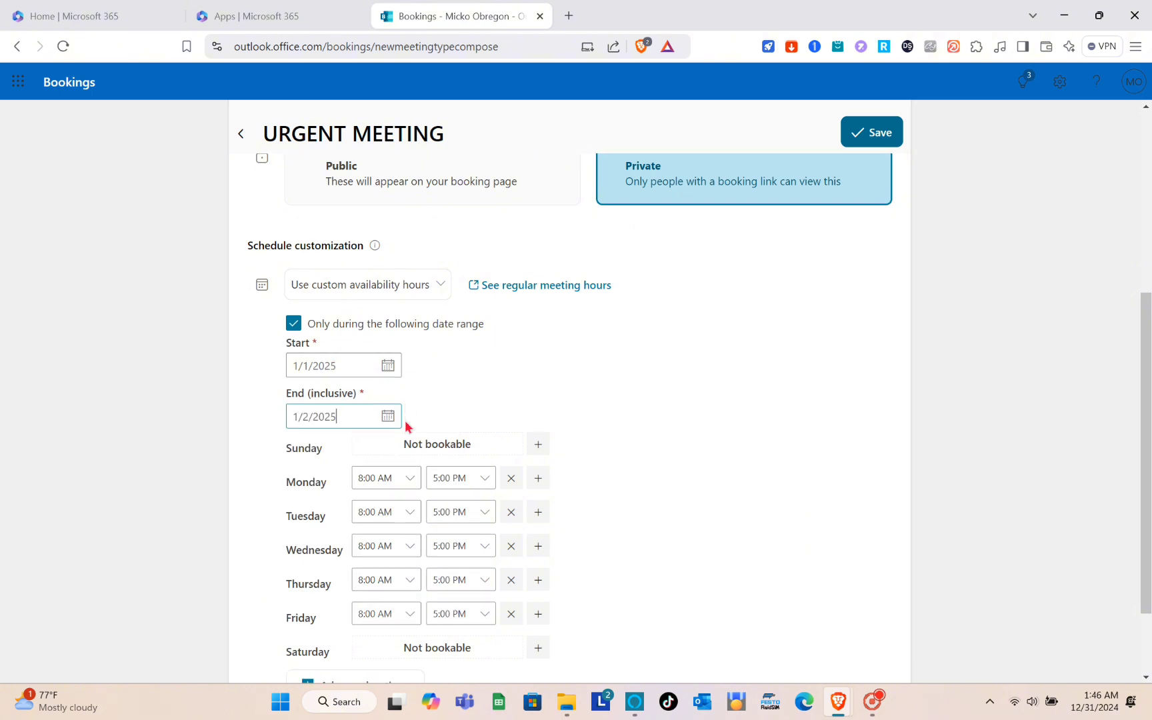
Look over the weekly hours and other settings, and save the URGENT MEETING type.
scroll(406, 426, down, 1)
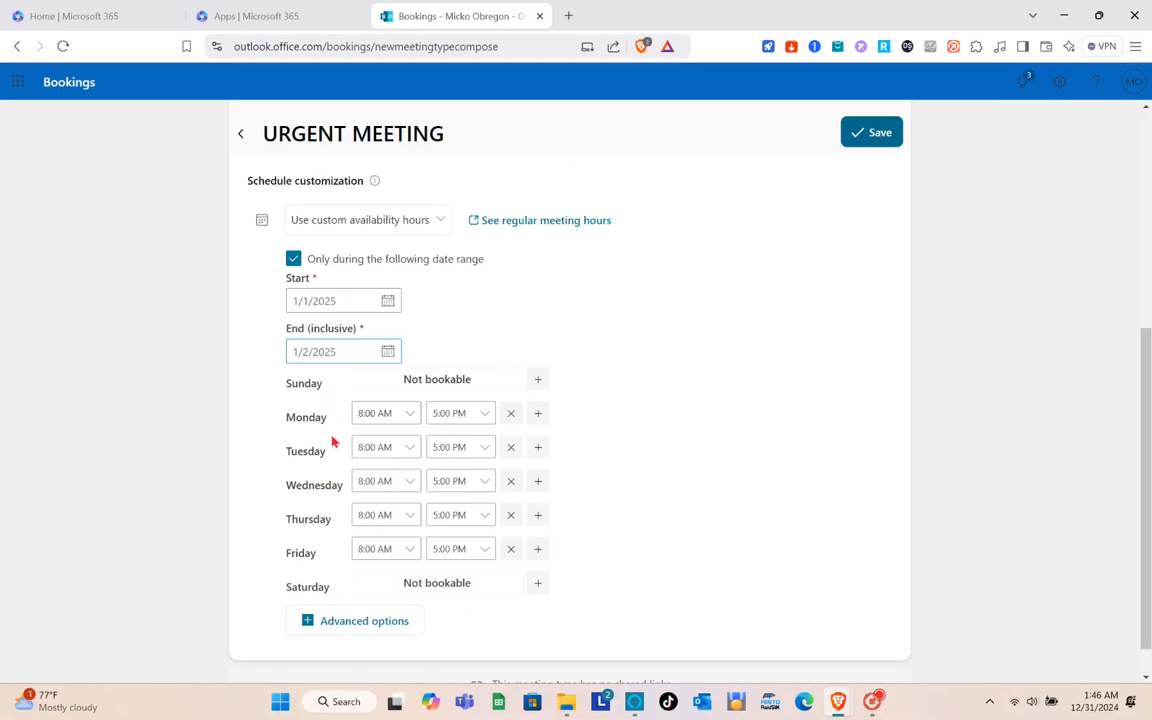
scroll(403, 546, down, 1)
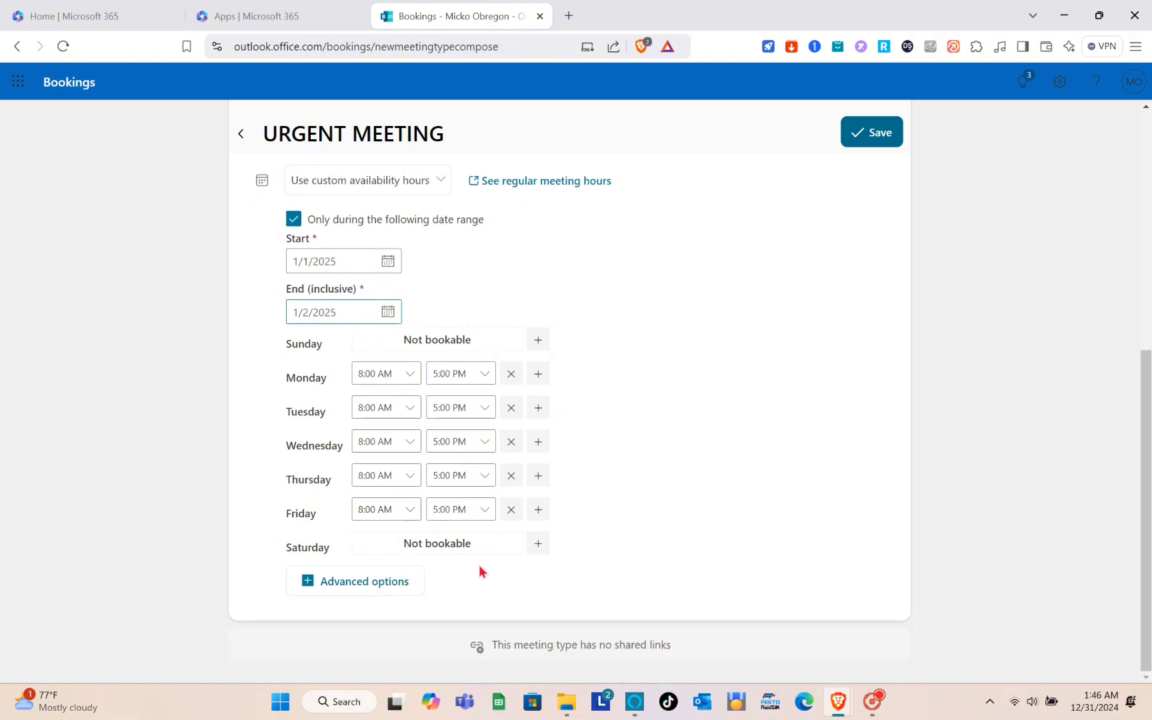
scroll(581, 479, up, 5)
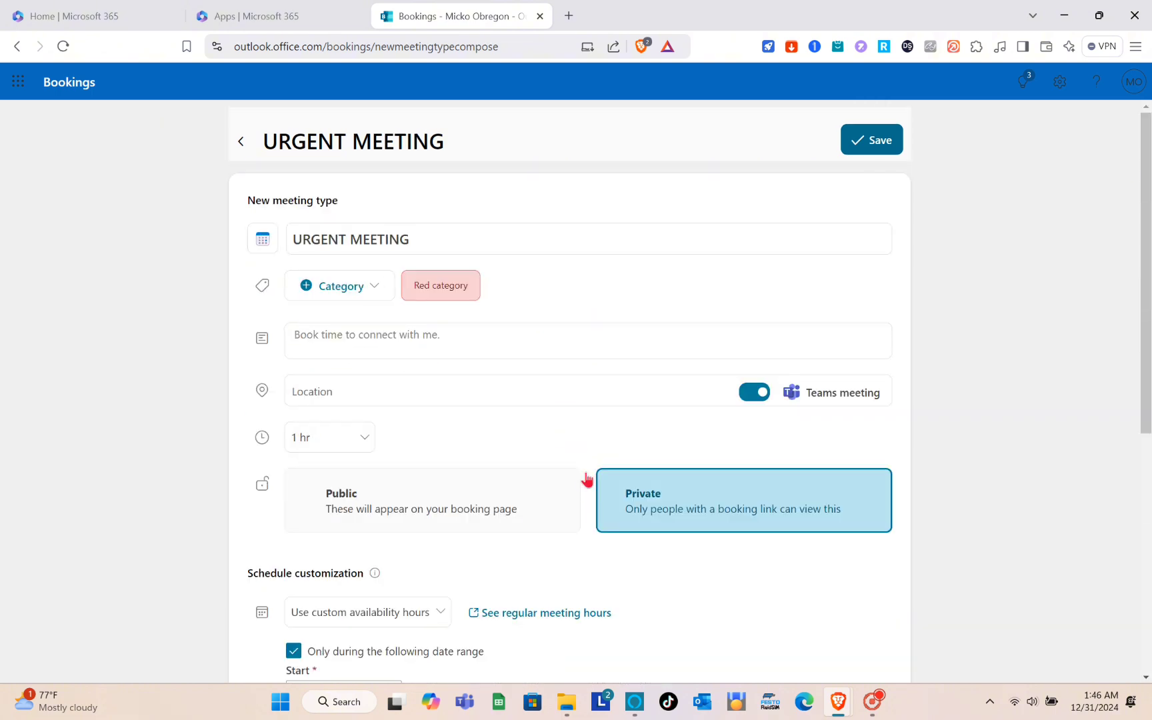
click(869, 148)
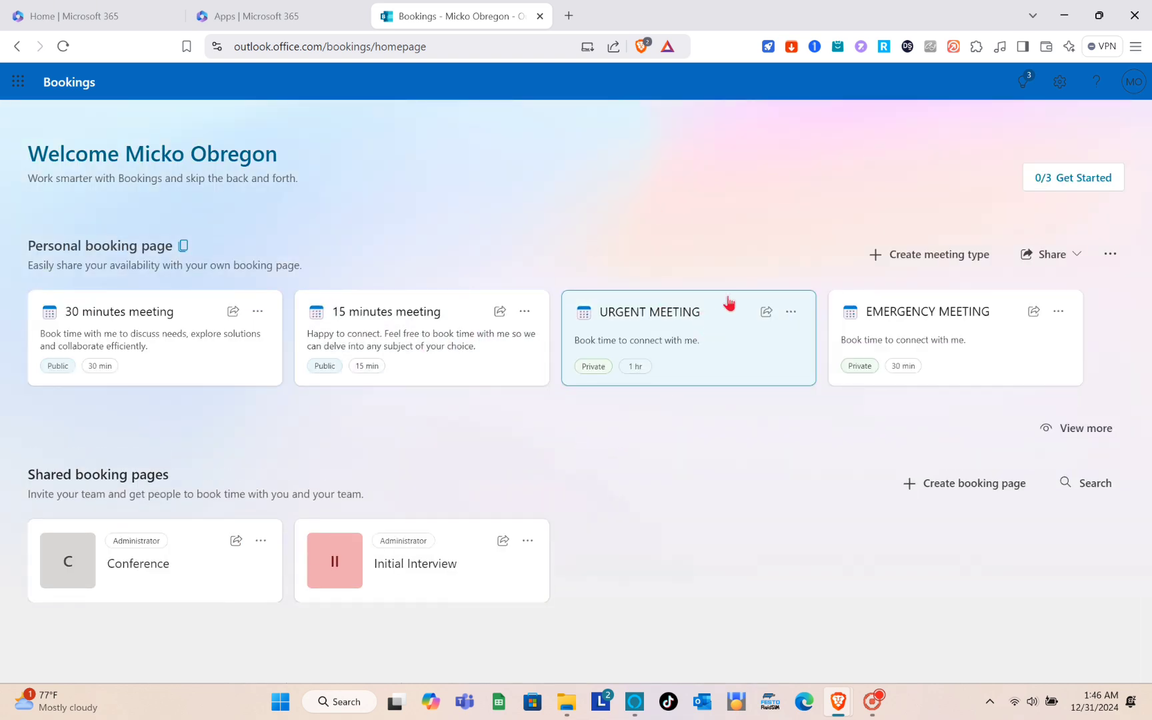
Examine the additional actions available for the URGENT MEETING type on the personal booking page.
click(789, 314)
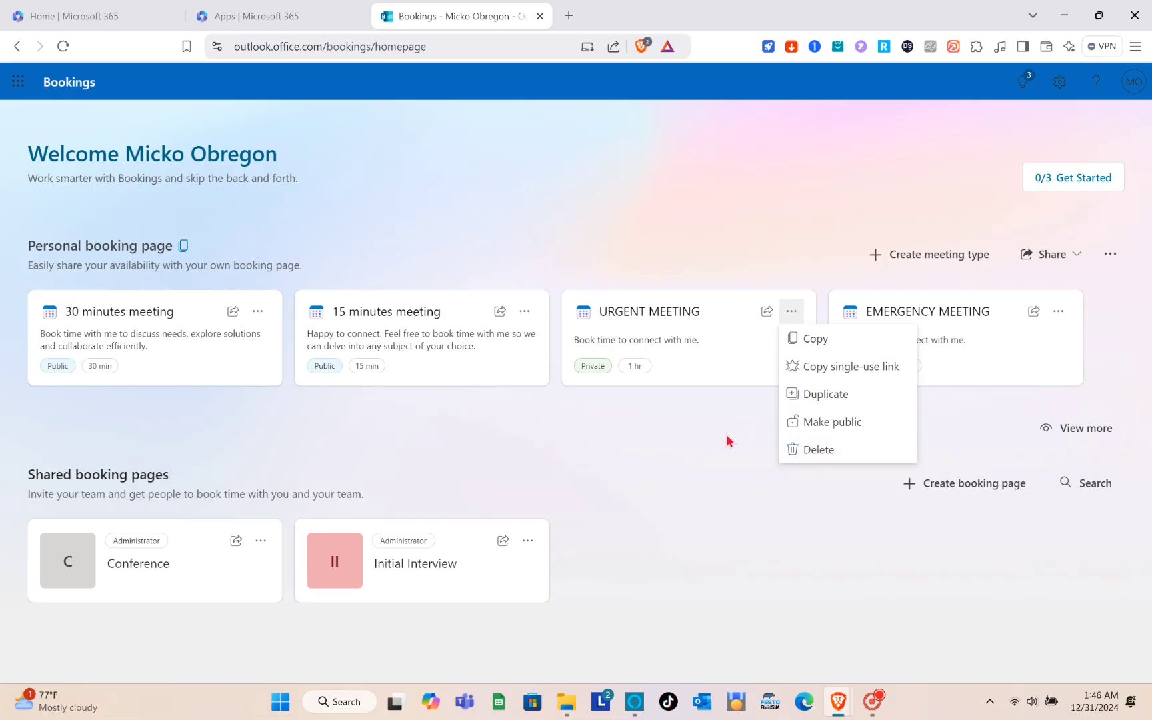
click(710, 438)
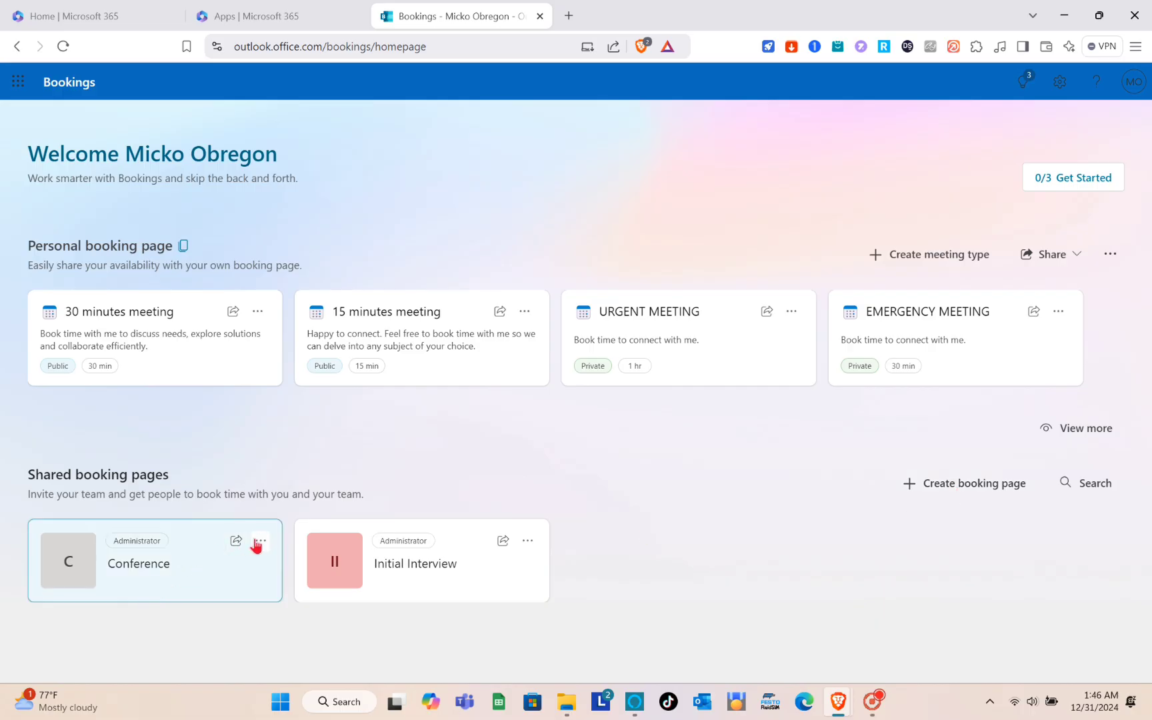
Open the Conference shared booking page, look through its day calendar, and return to all booking pages.
click(259, 541)
click(200, 568)
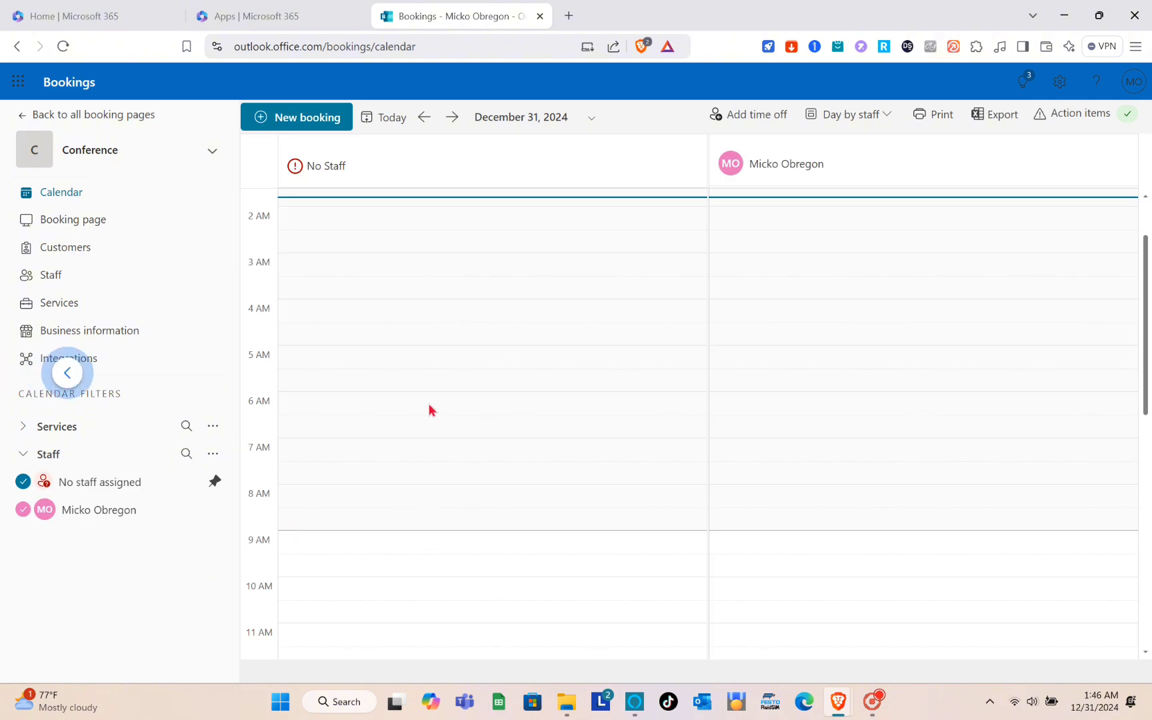
scroll(429, 402, down, 8)
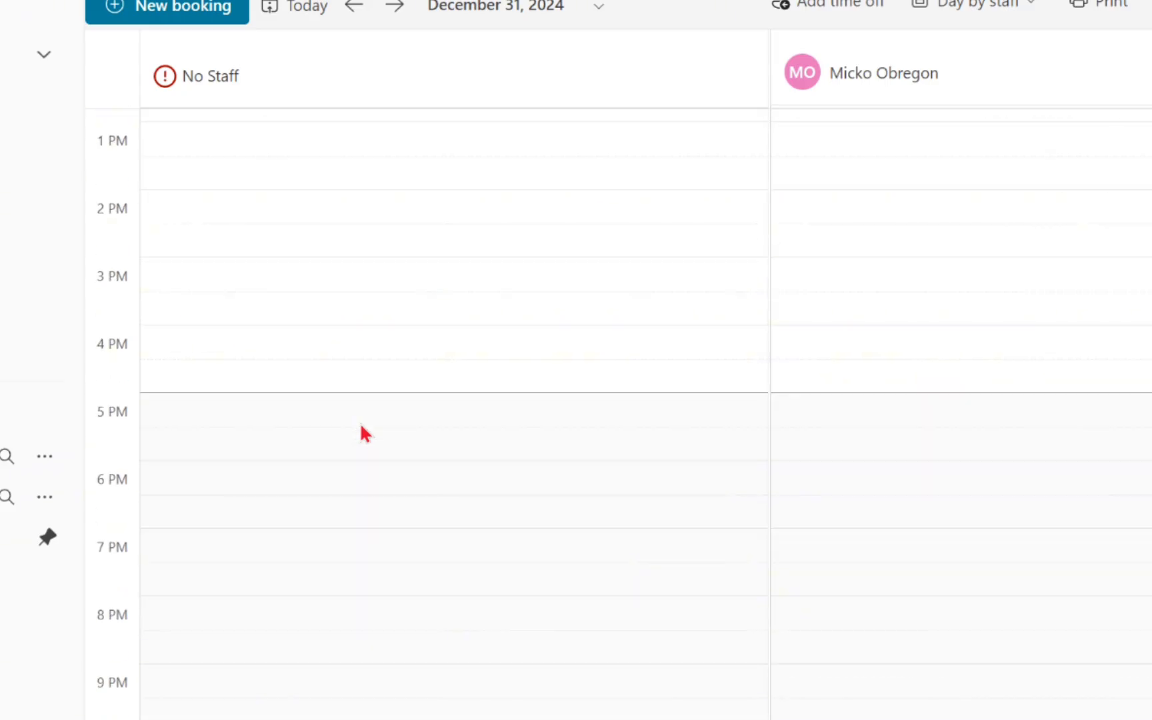
scroll(360, 427, down, 1)
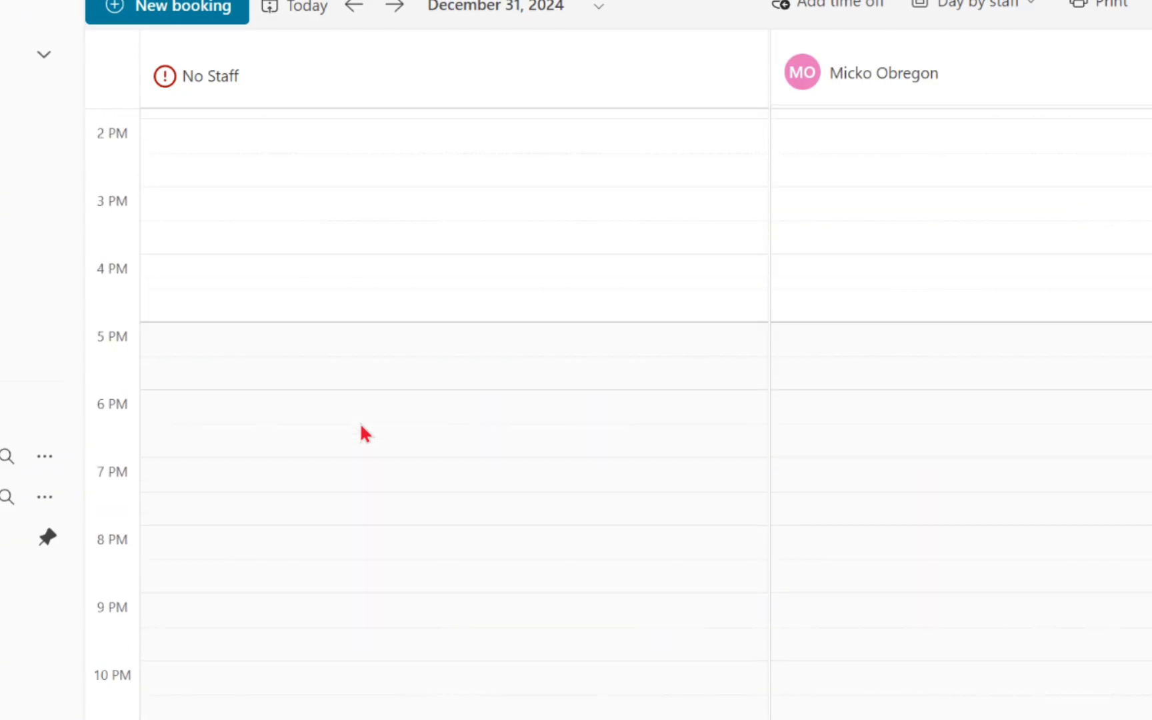
scroll(360, 427, up, 10)
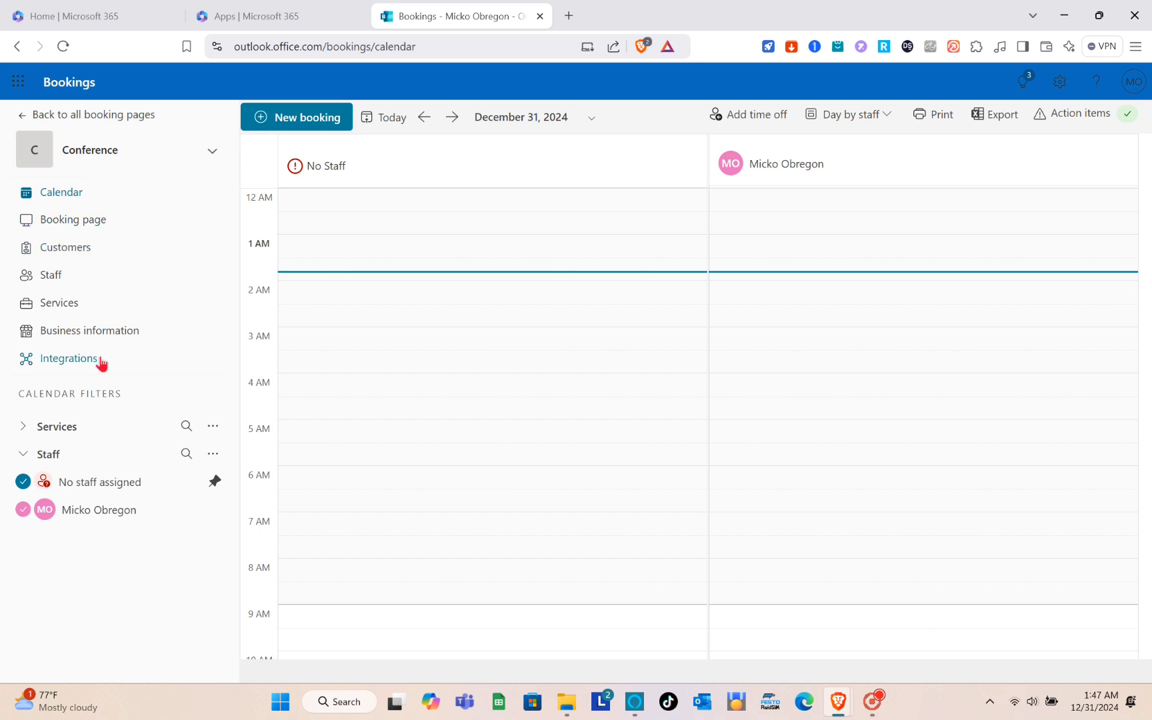
click(22, 113)
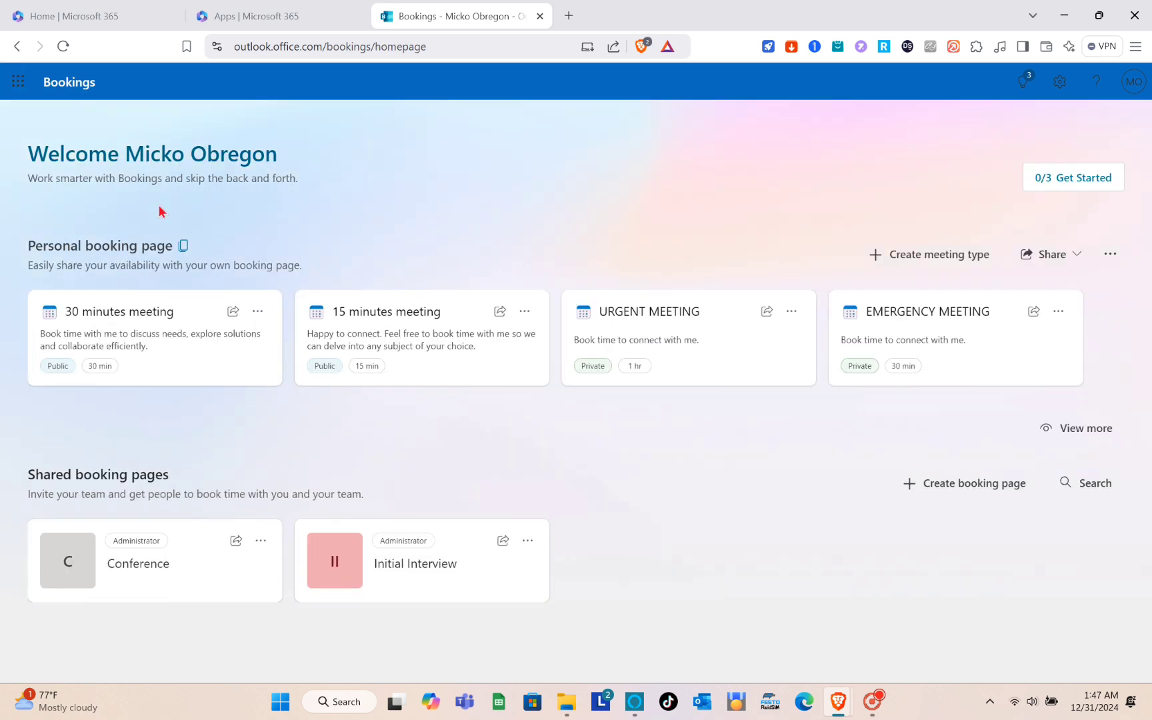
Start a shared booking page from scratch, name it Conference, and set its business type to Sales.
click(977, 486)
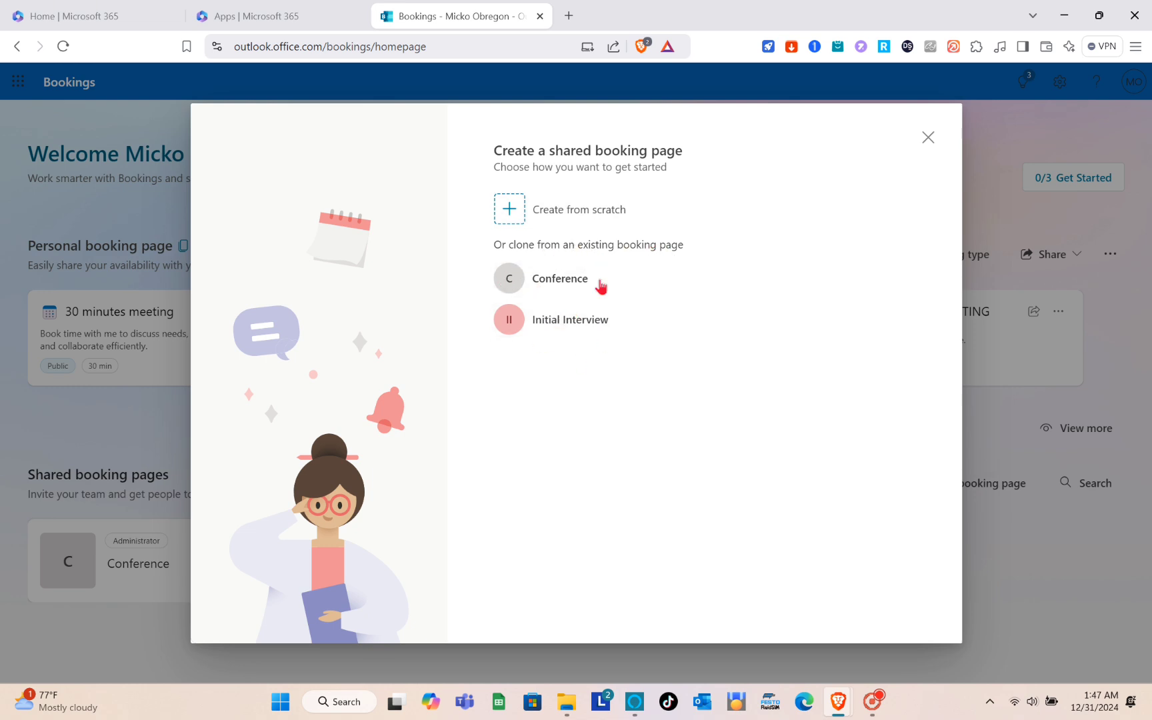
click(570, 211)
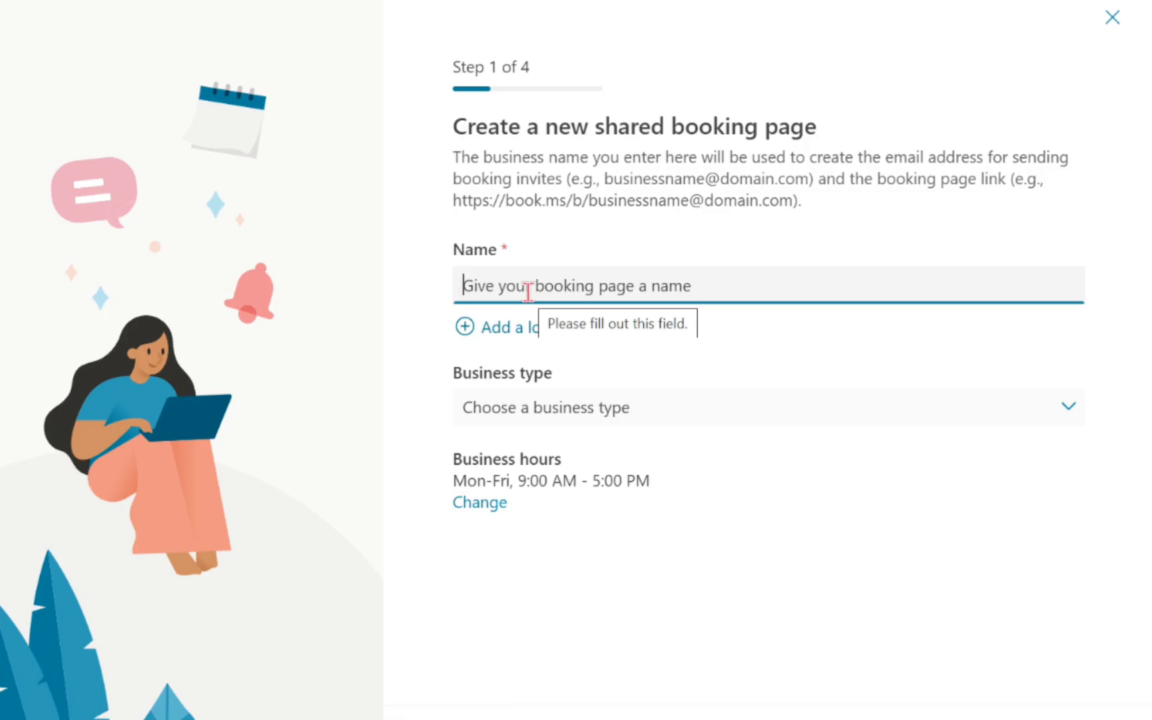
text(Conference)
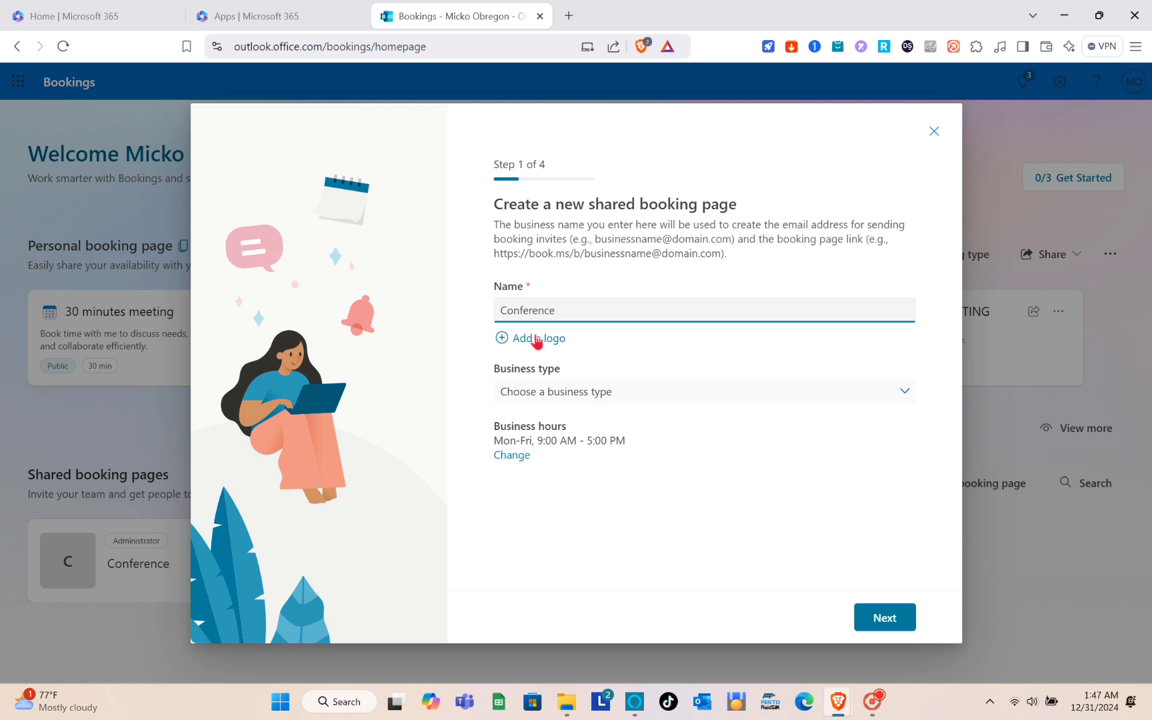
click(567, 396)
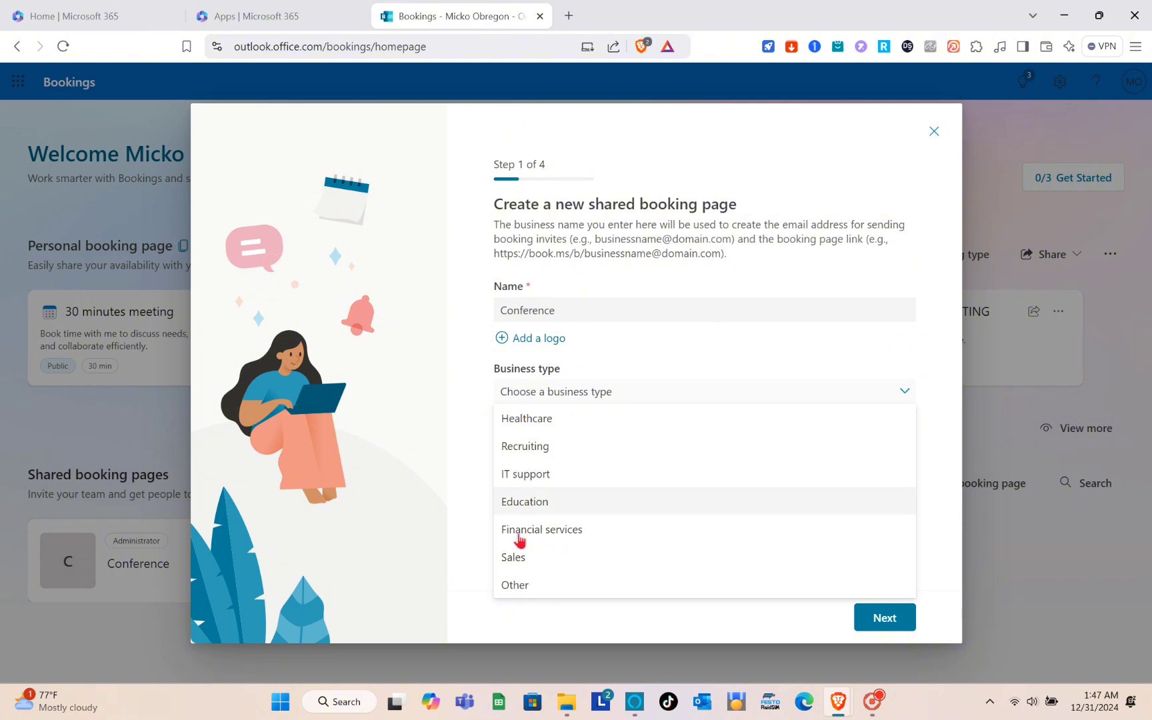
click(536, 558)
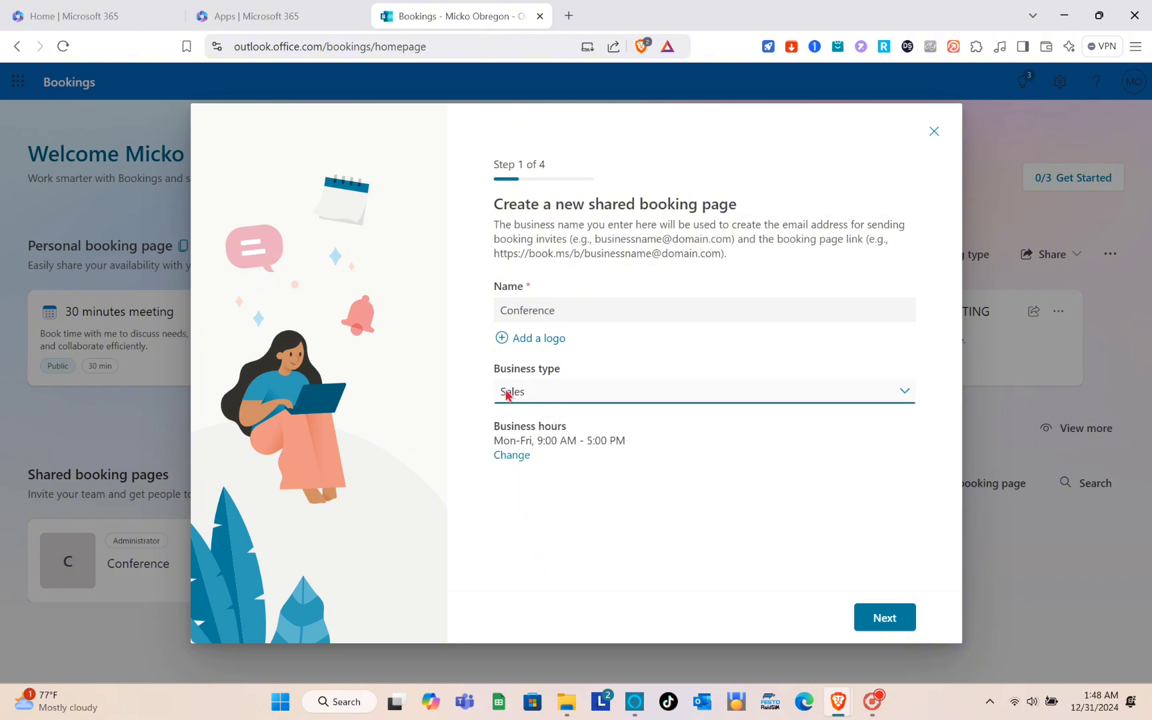
Remove Tuesday and Thursday from the new page's work week and set the closing time to 4:00 PM.
click(513, 458)
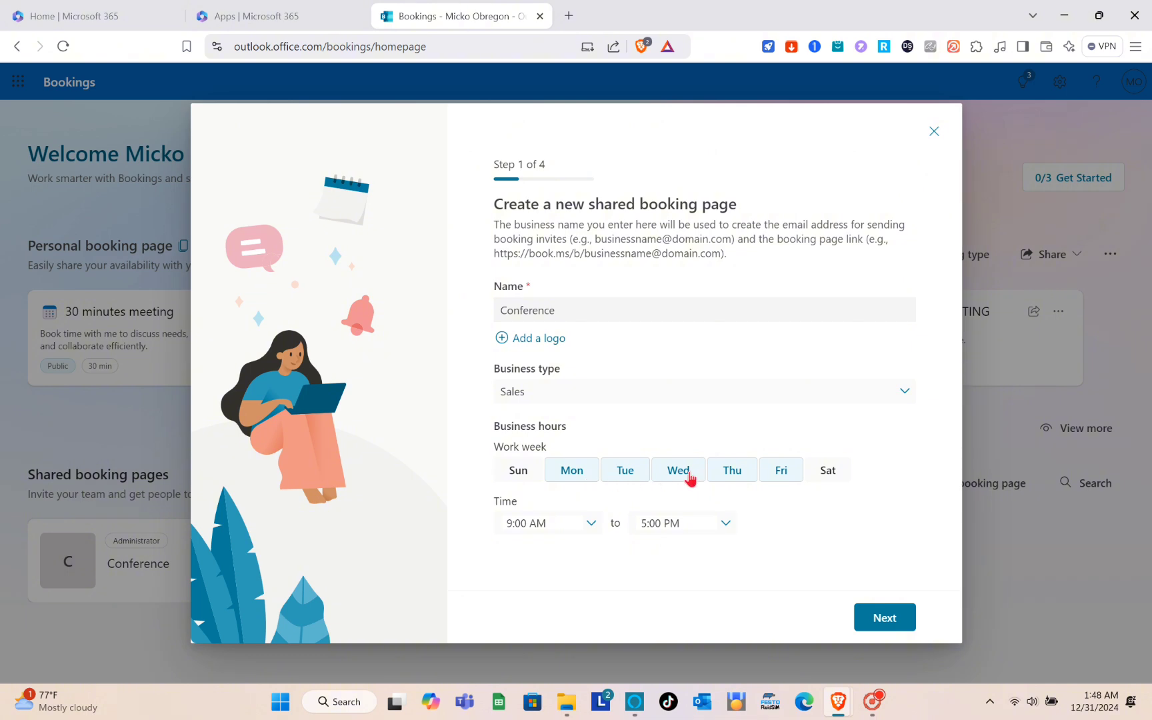
click(641, 473)
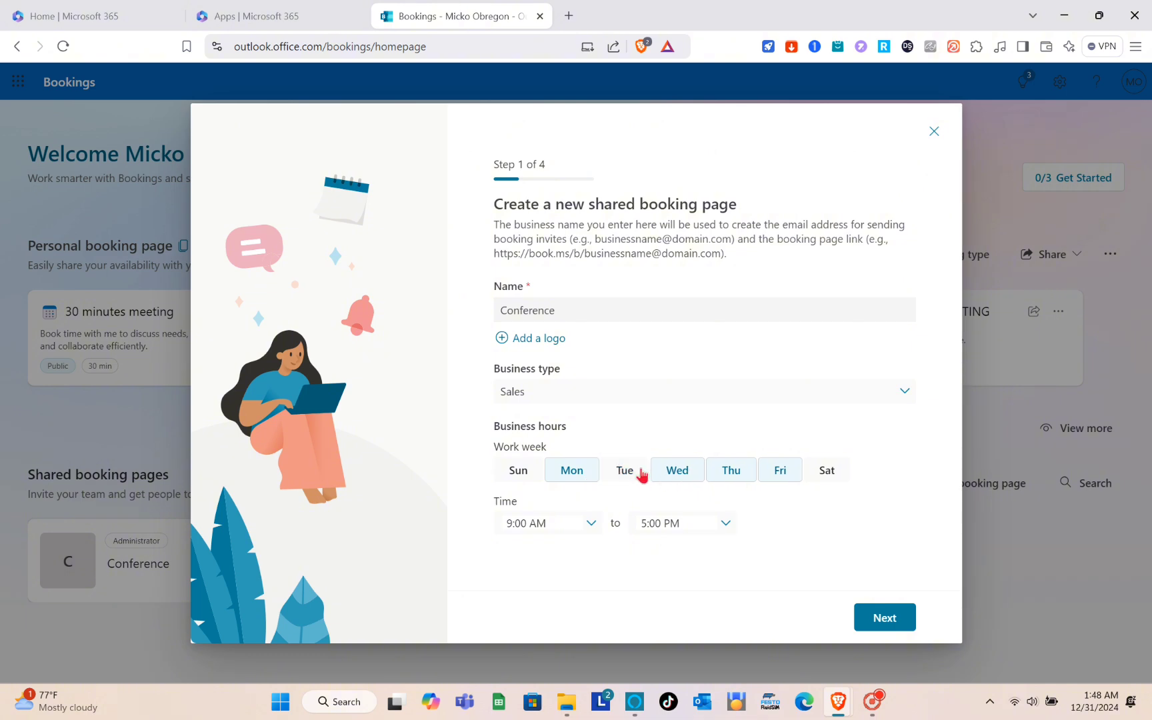
click(742, 473)
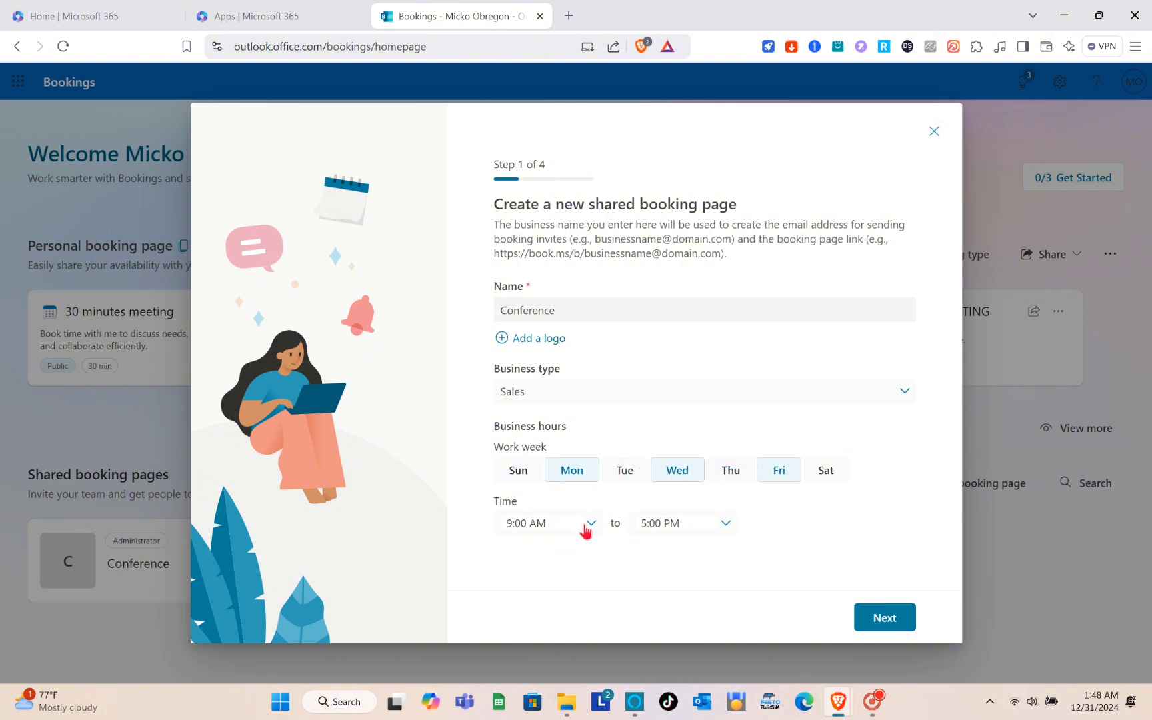
click(726, 522)
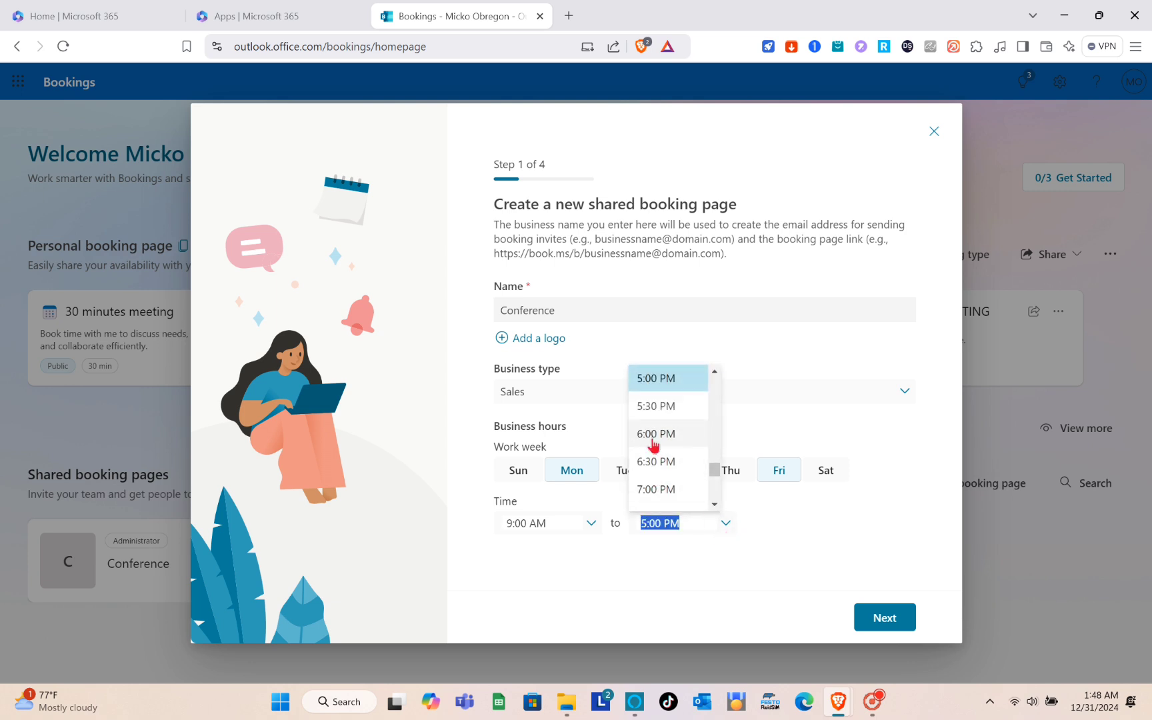
scroll(656, 440, up, 1)
scroll(666, 402, up, 2)
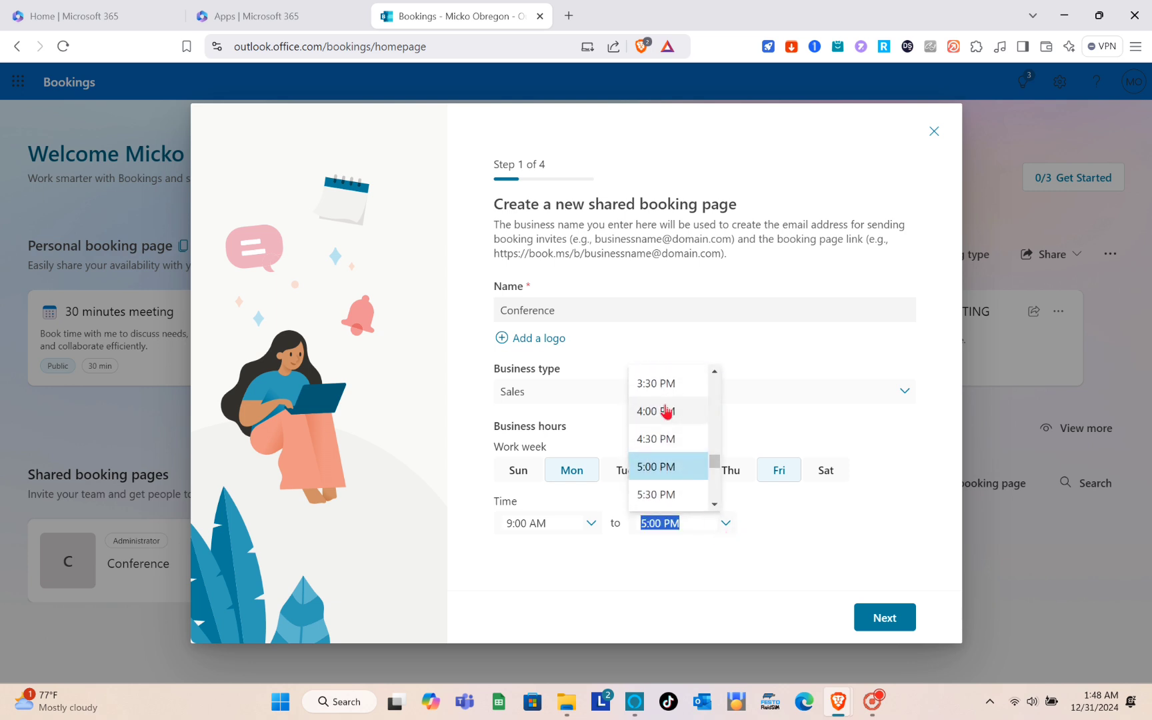
click(666, 408)
click(883, 625)
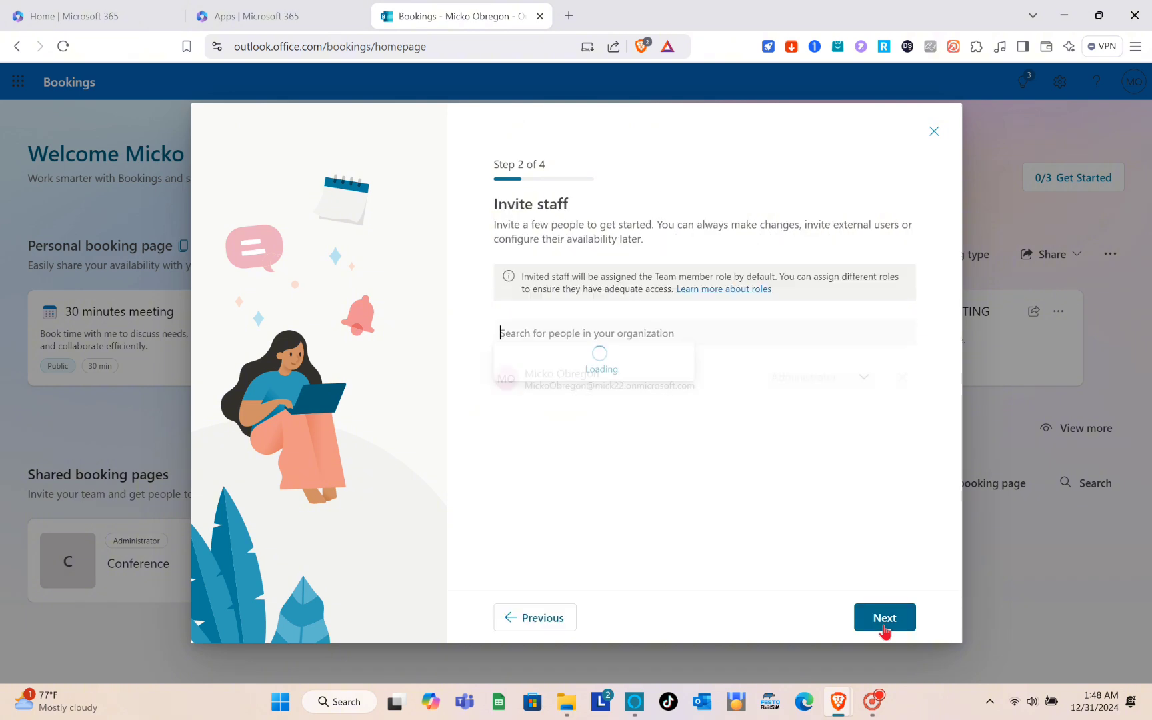
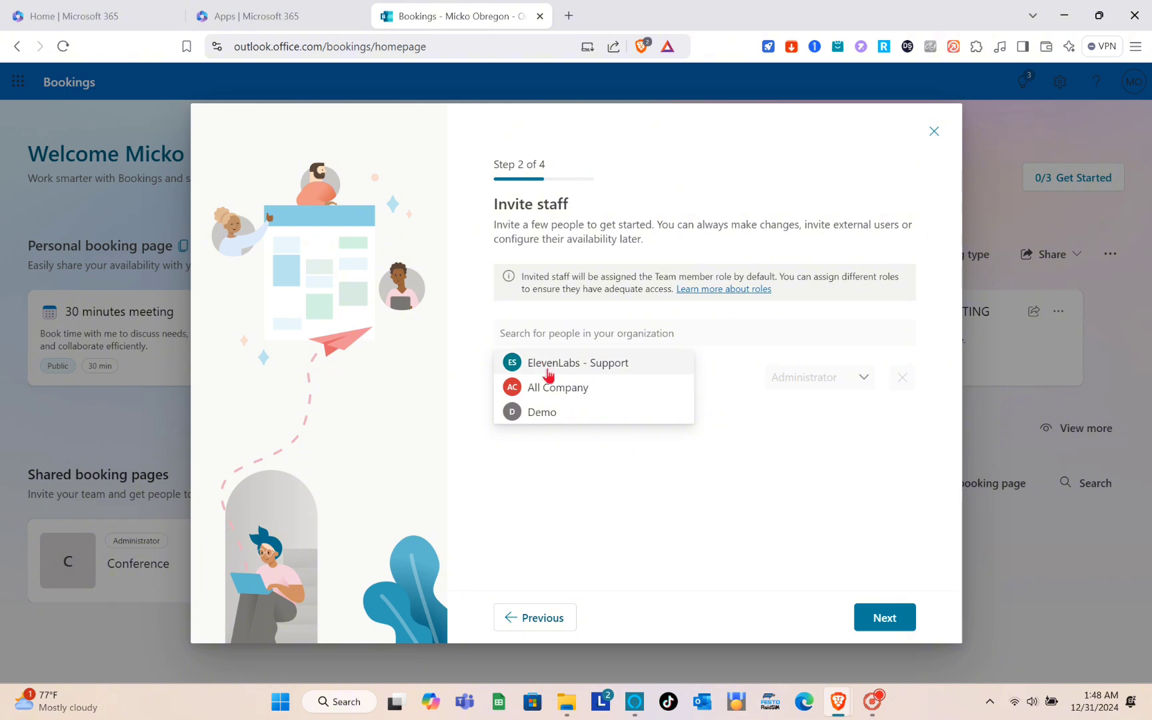
Invite the All Company group as staff on the new shared booking page.
click(555, 395)
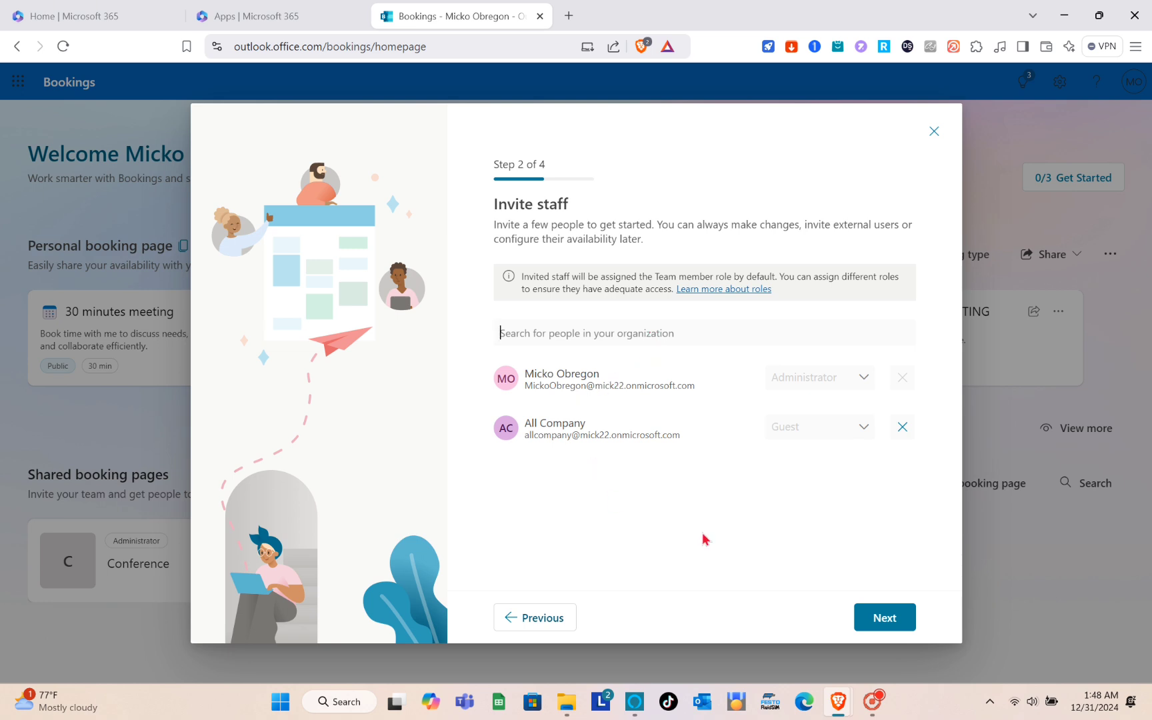
click(886, 633)
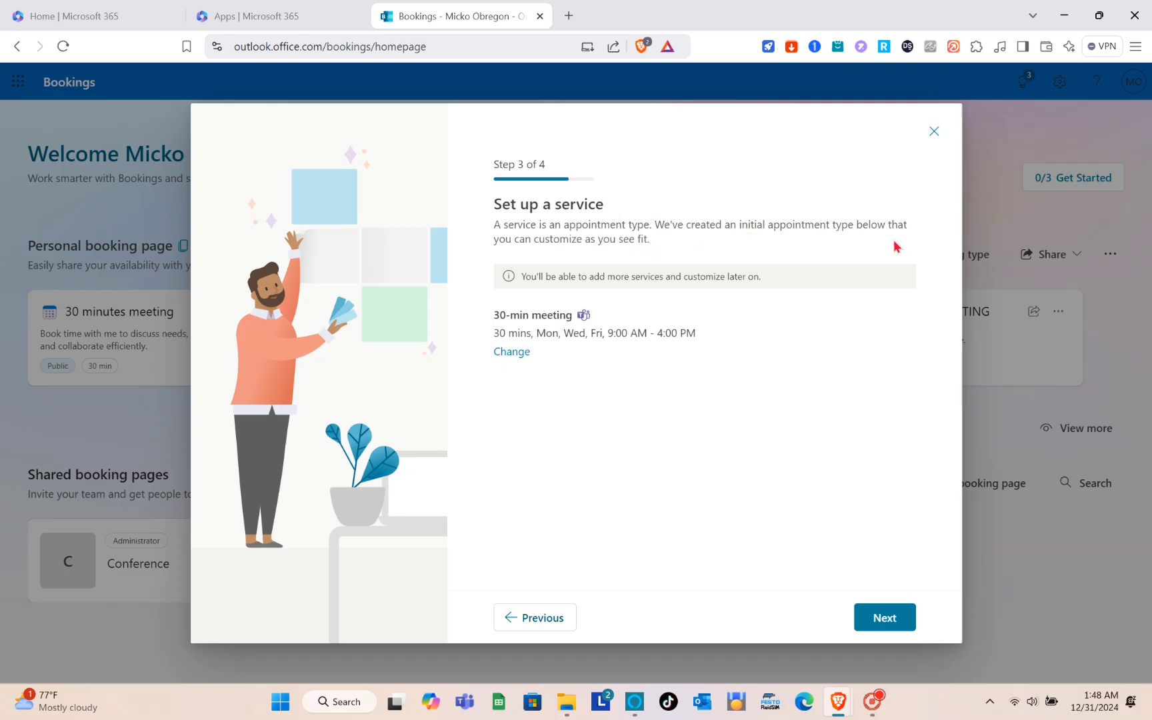
Edit the initial service of the shared booking page and set its duration to 1 hr.
click(524, 354)
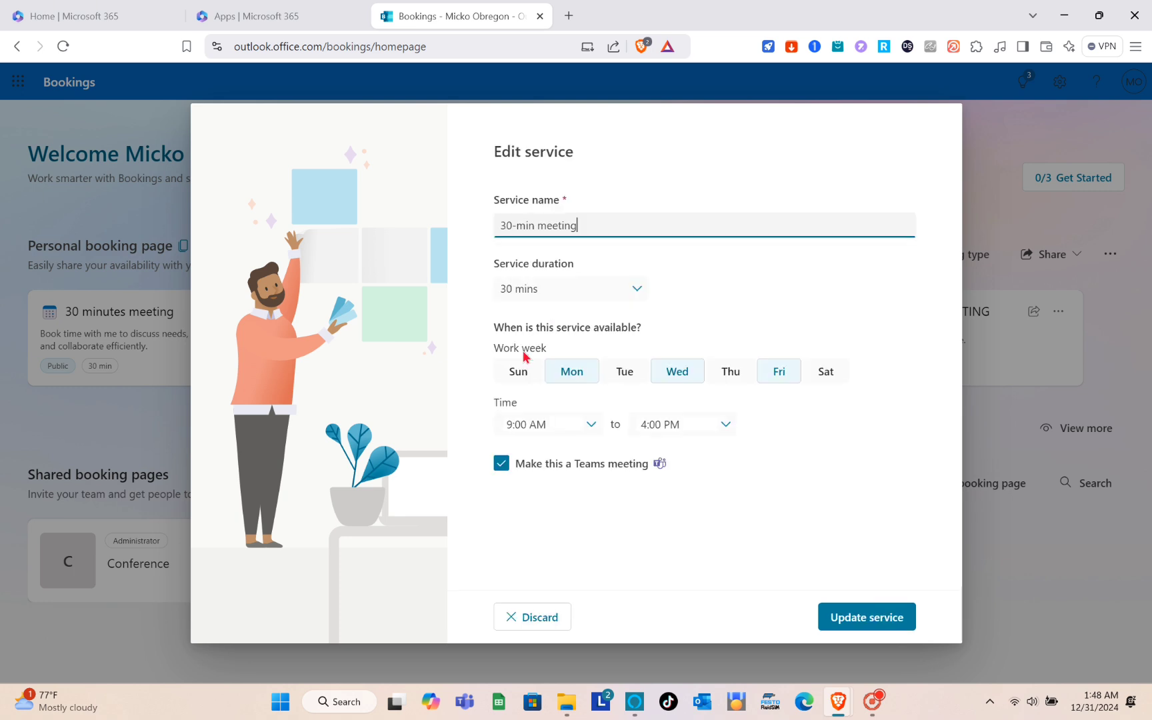
click(577, 292)
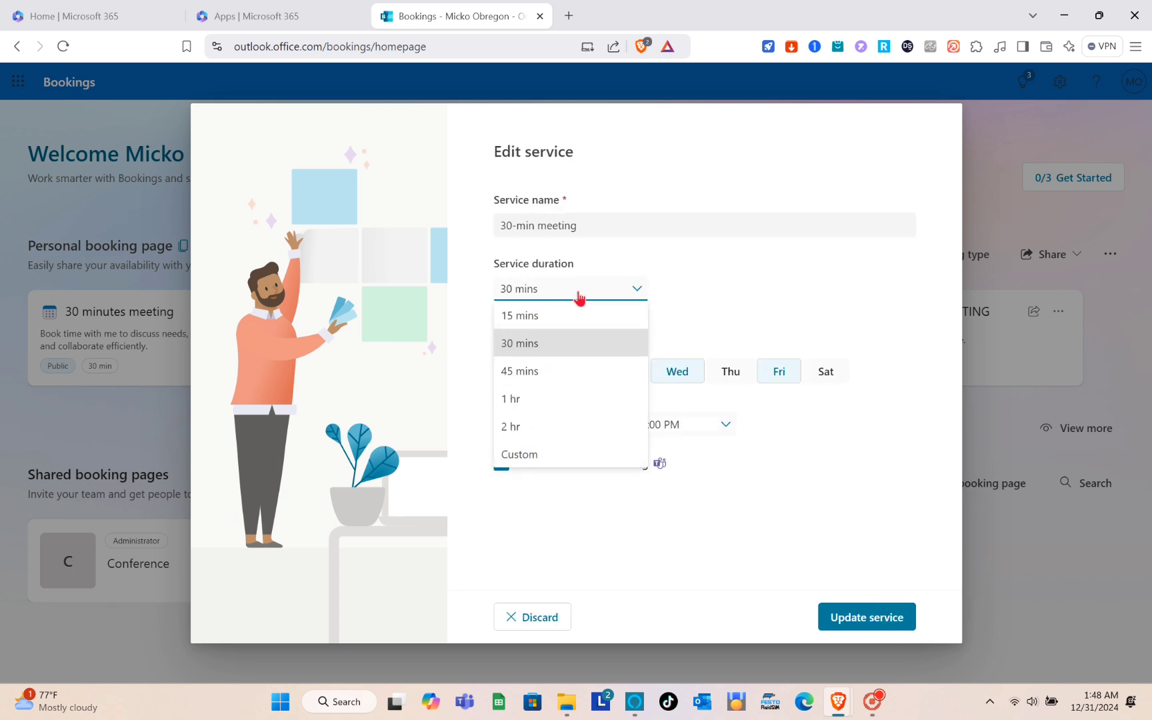
click(524, 404)
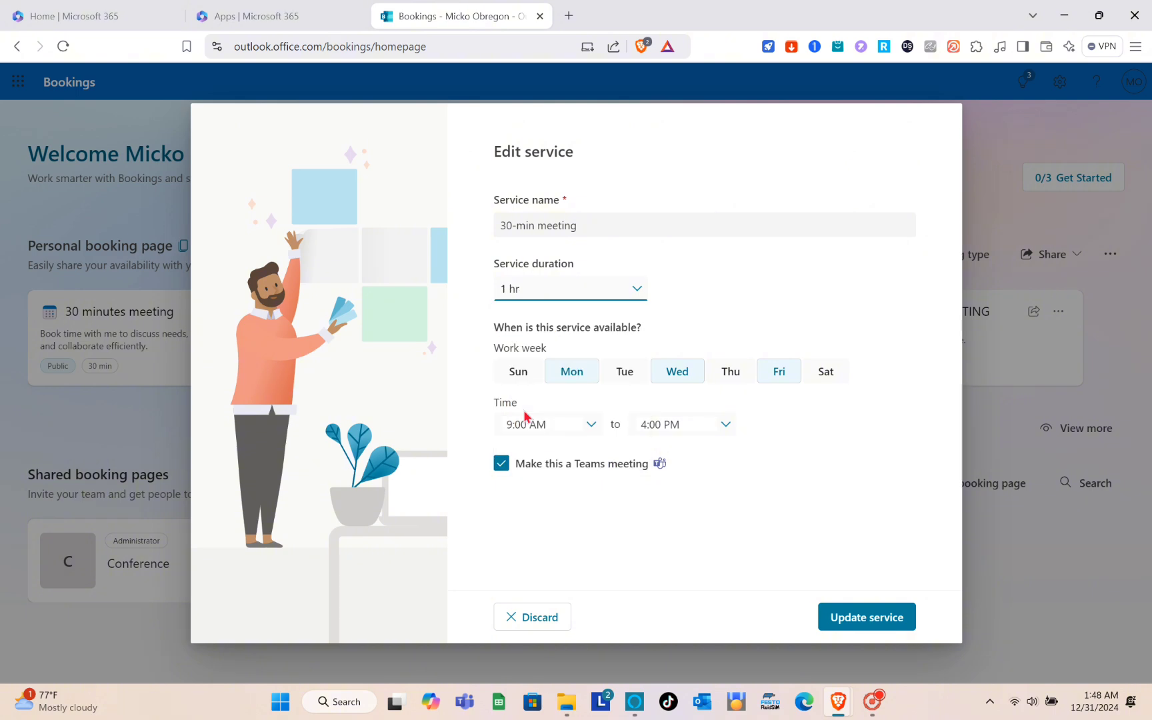
Rename the service to 1 hour meeting, update it, and continue to the booking permissions stage.
click(533, 227)
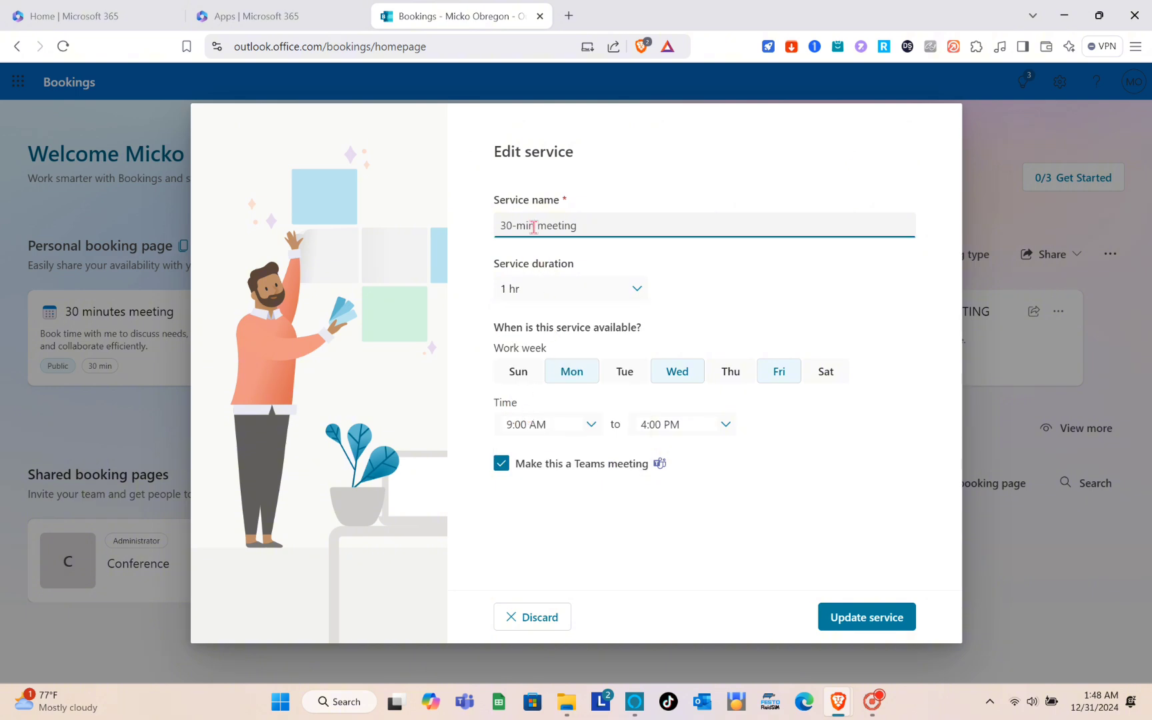
key(BackSpace)
key(BackSpace)
key(BackSpace)
key(BackSpace)
key(BackSpace)
key(BackSpace)
text(1 hour)
click(856, 621)
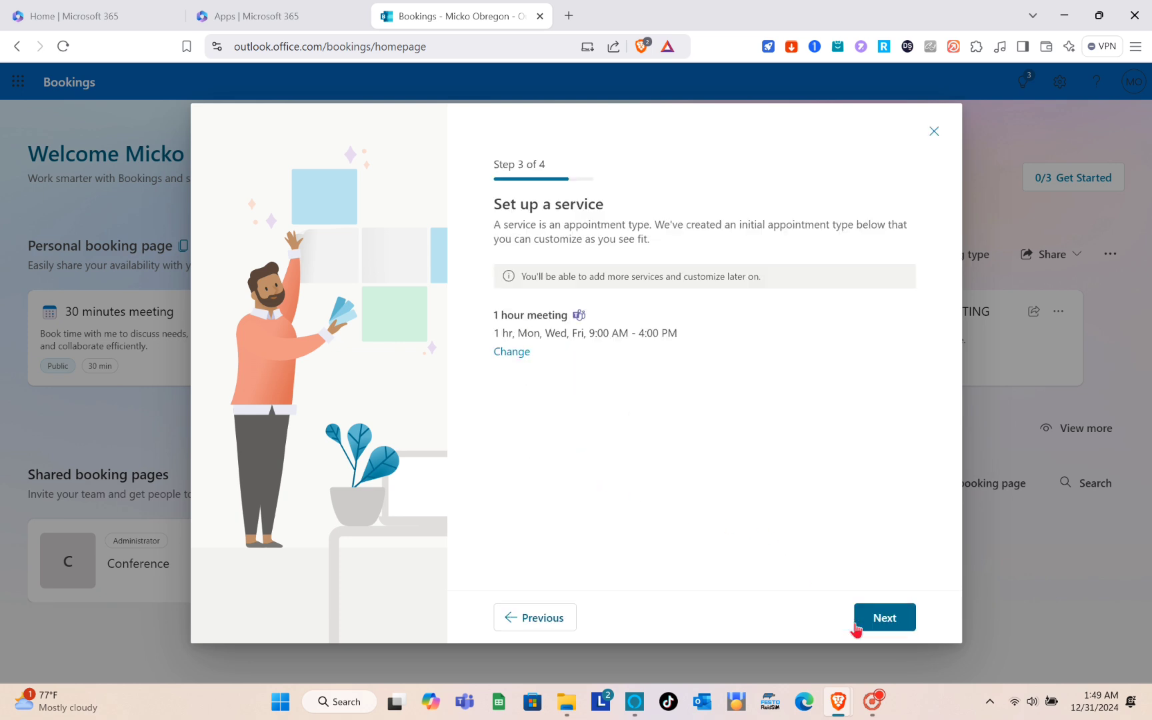
click(860, 624)
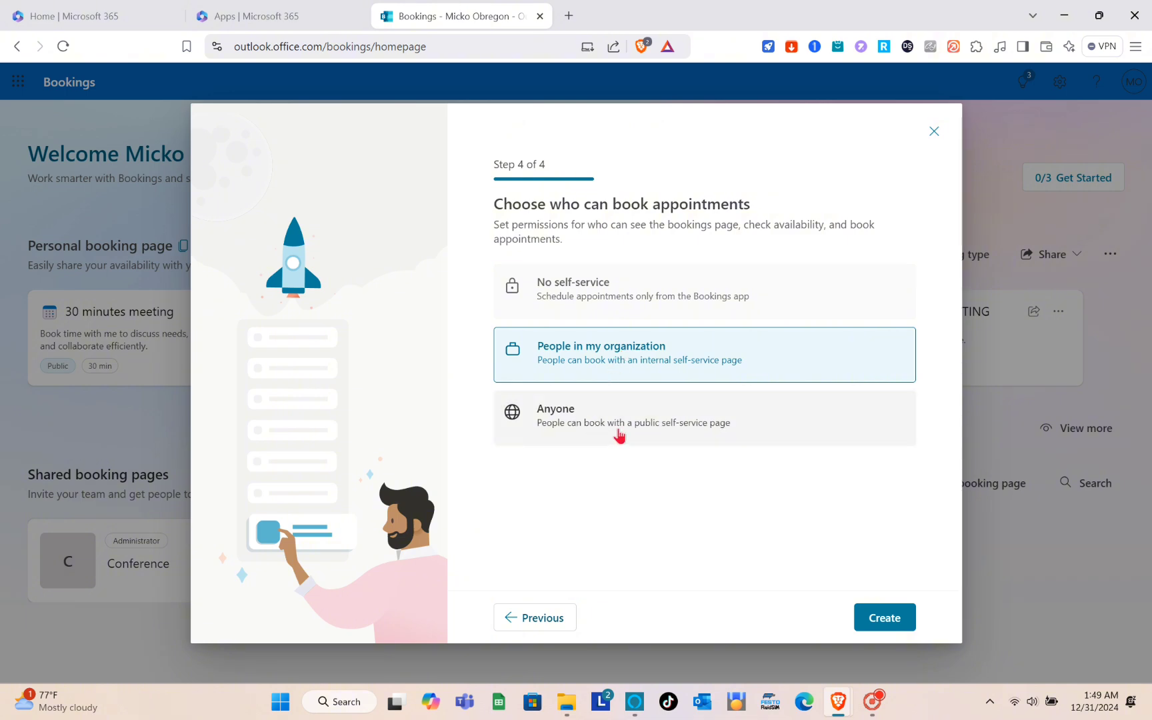
Create the shared booking page for people in the organization, get started with it, and dismiss the feedback request.
click(873, 622)
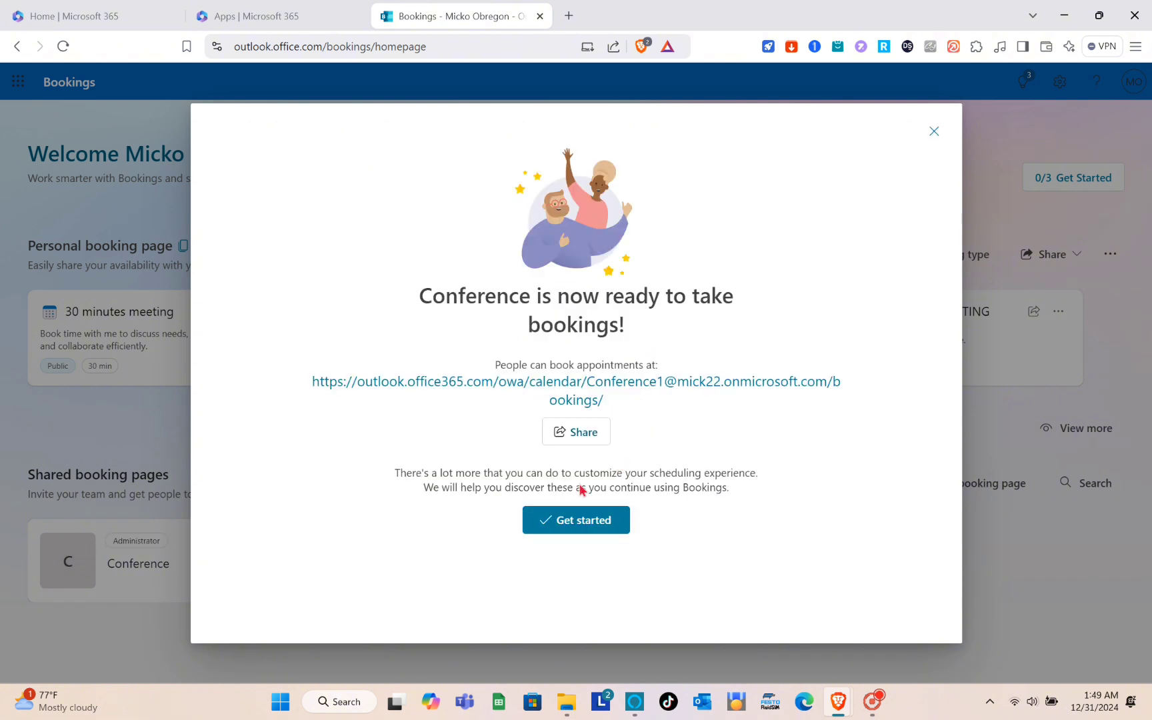
click(595, 526)
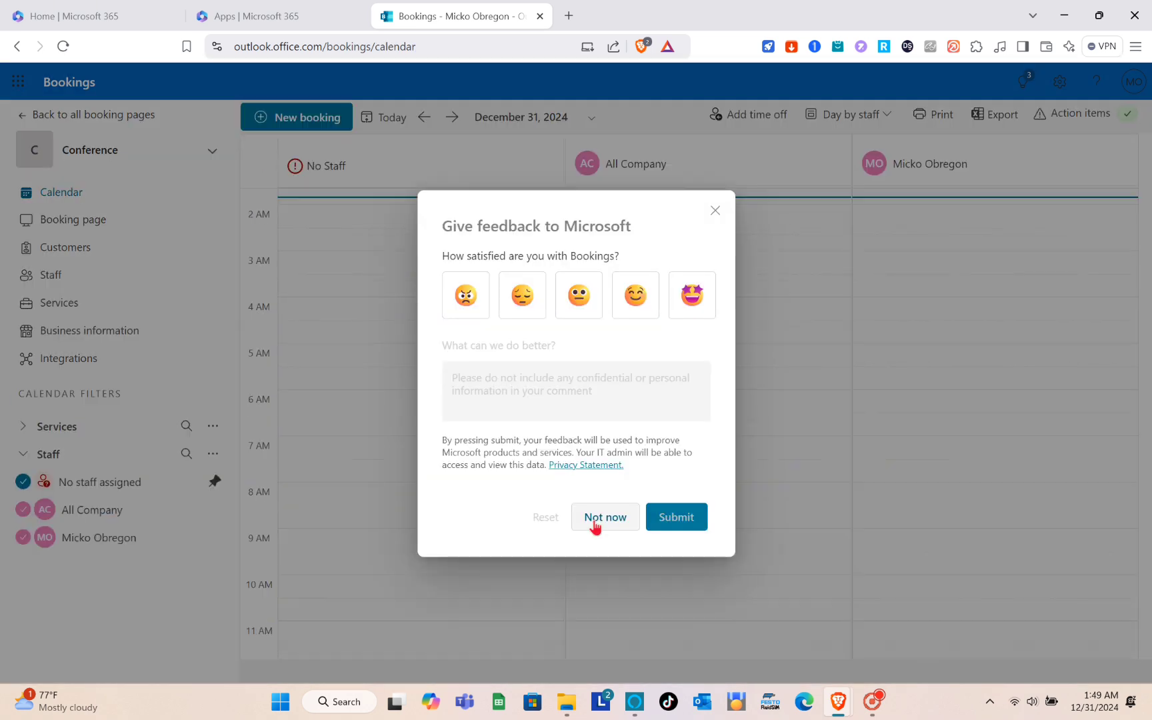
click(711, 211)
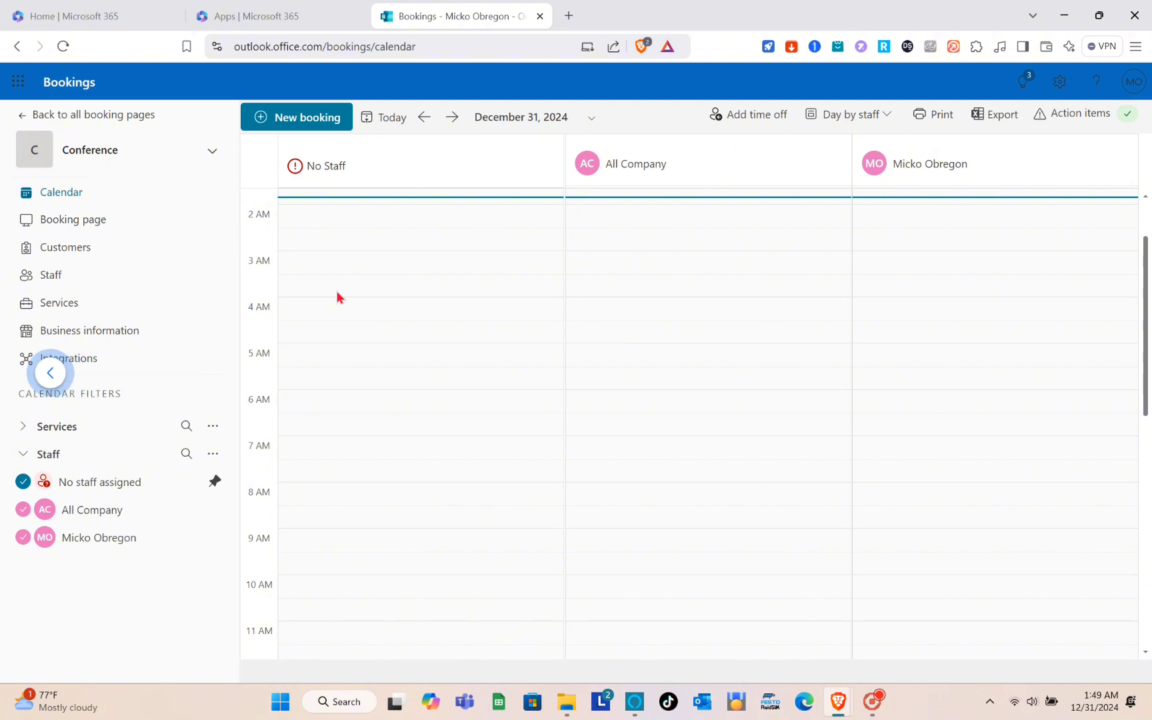
Look over the Conference day calendar and check the staff filter by hiding and showing the All Company calendar.
scroll(337, 297, up, 2)
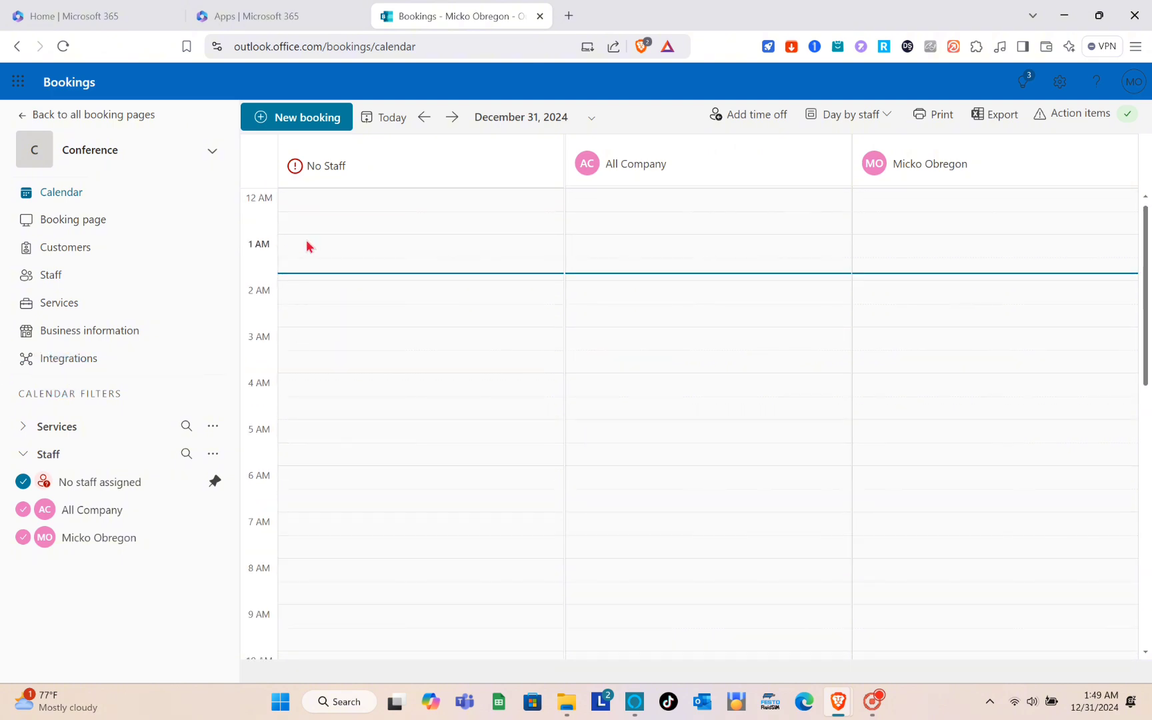
scroll(328, 398, down, 5)
scroll(326, 399, down, 3)
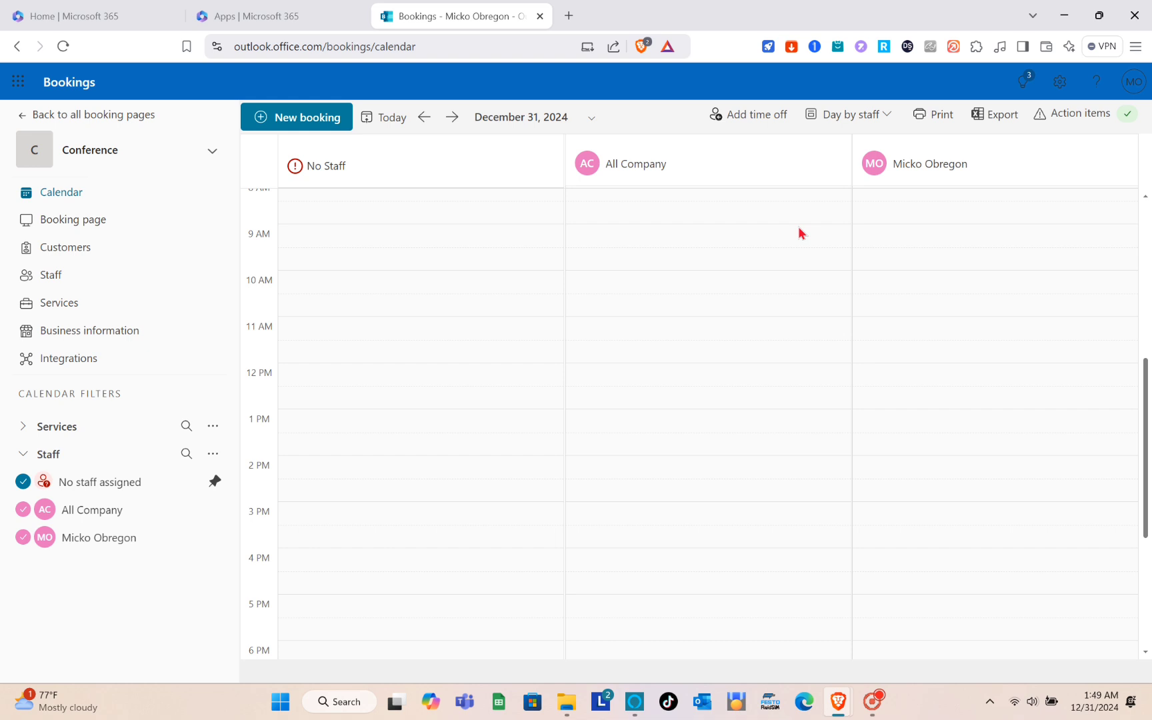
scroll(798, 232, up, 8)
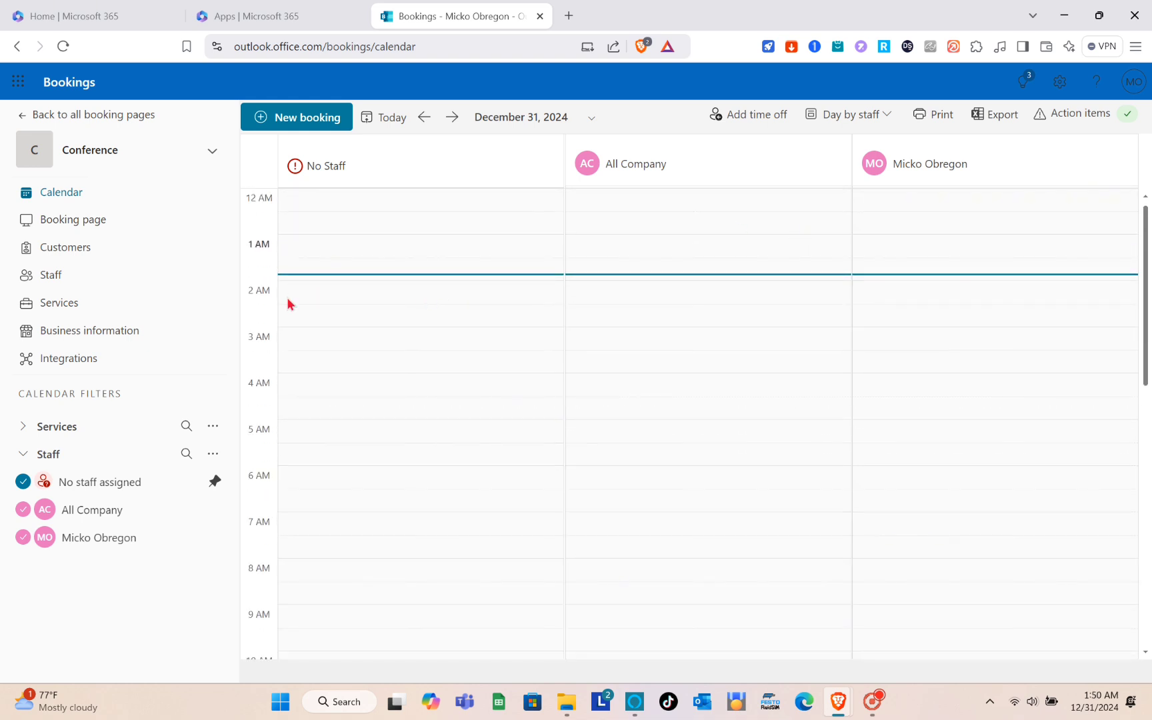
click(104, 510)
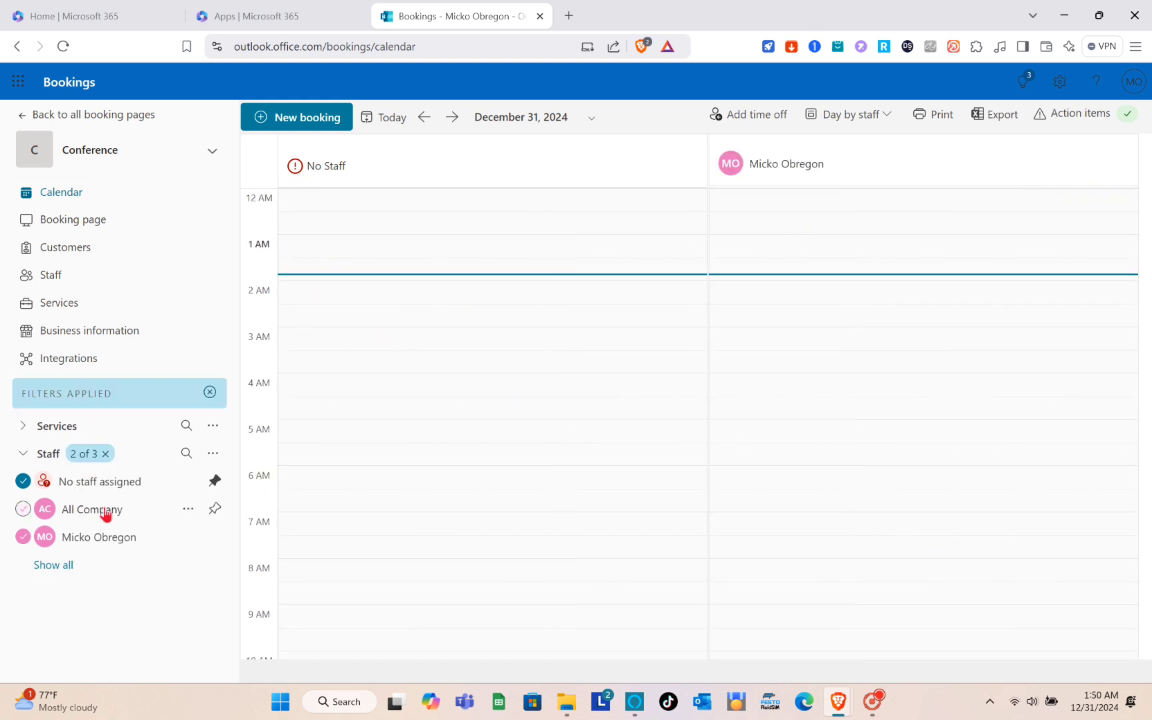
click(141, 516)
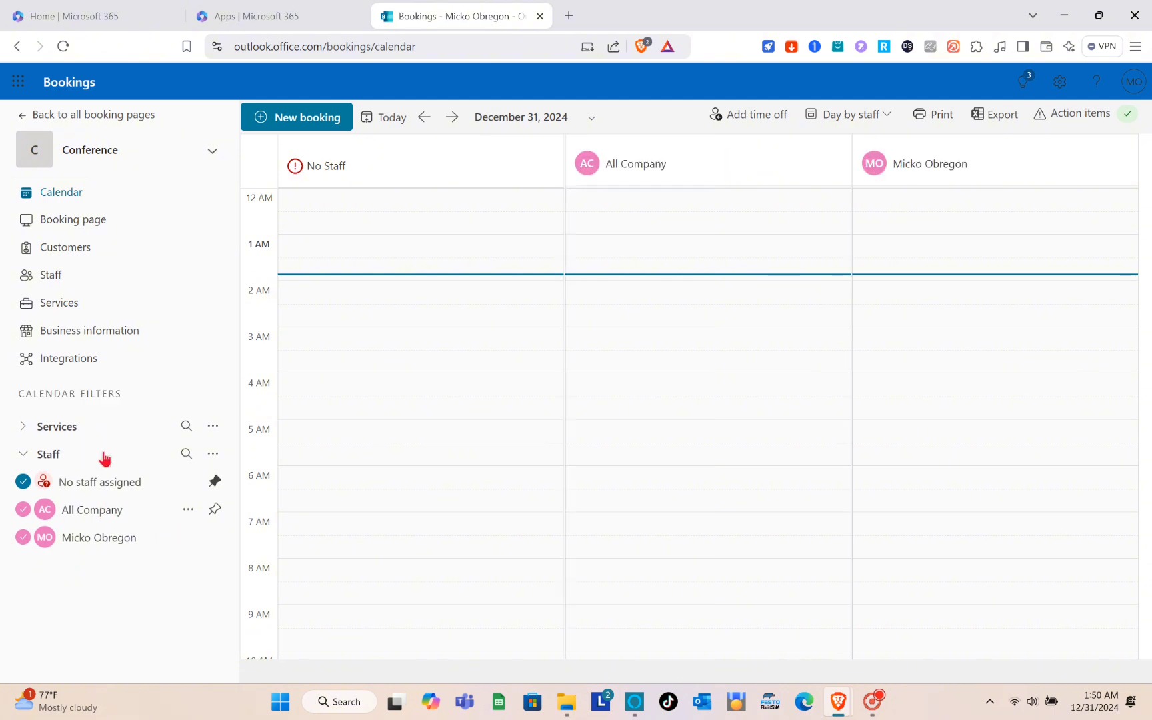
In the booking page's business page access control, disable direct search engine indexing of the booking page.
click(104, 226)
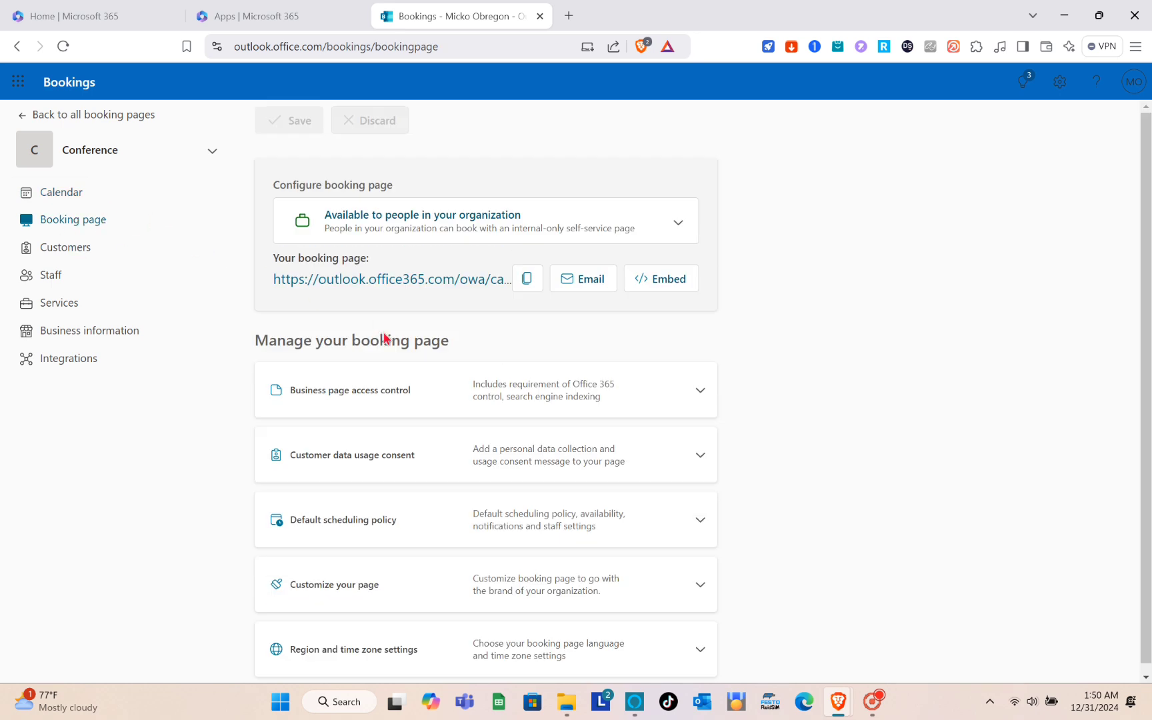
scroll(384, 338, down, 1)
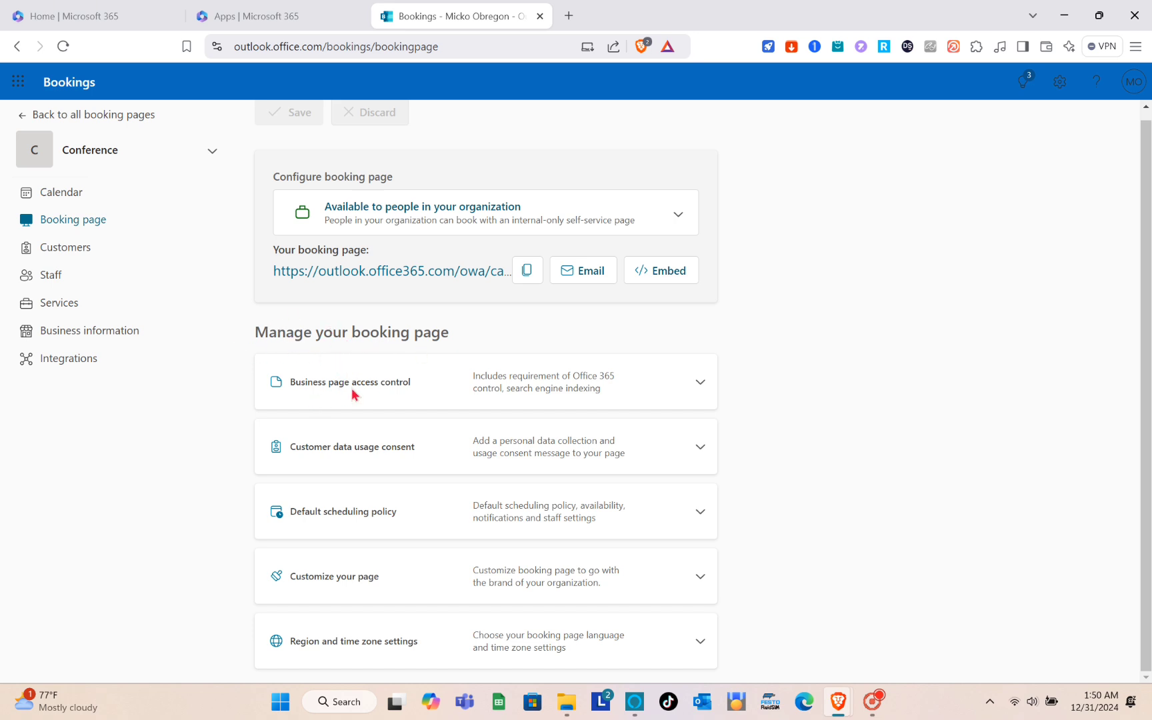
click(699, 386)
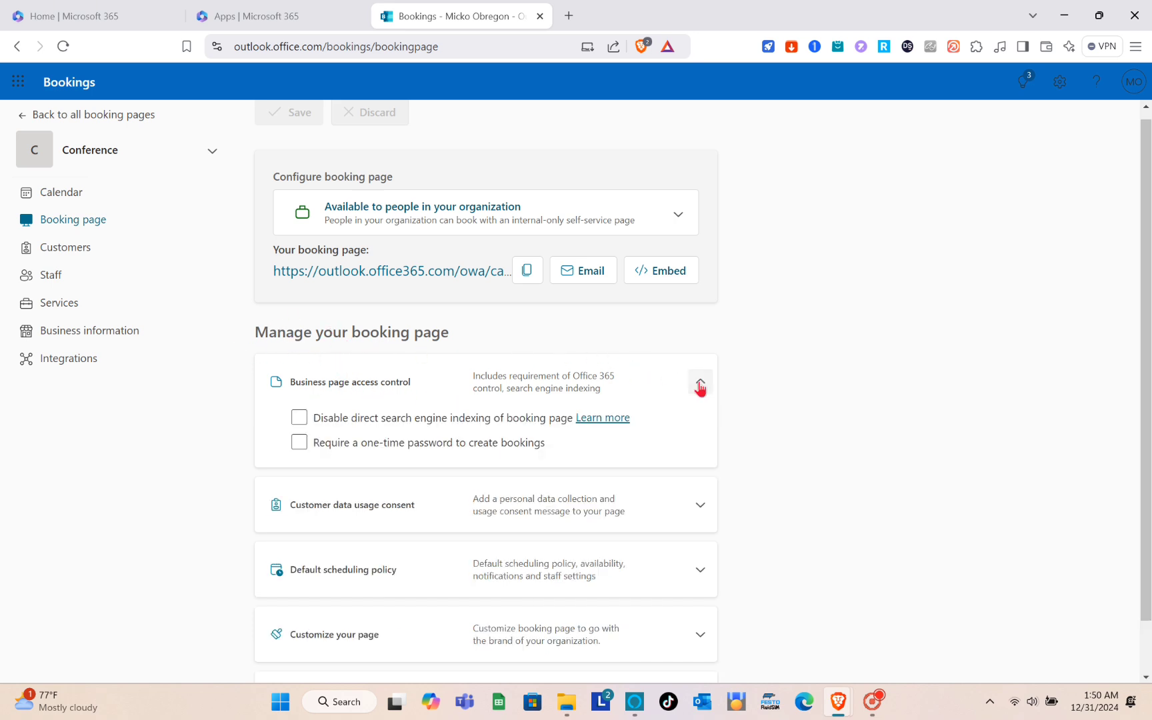
click(348, 419)
click(297, 421)
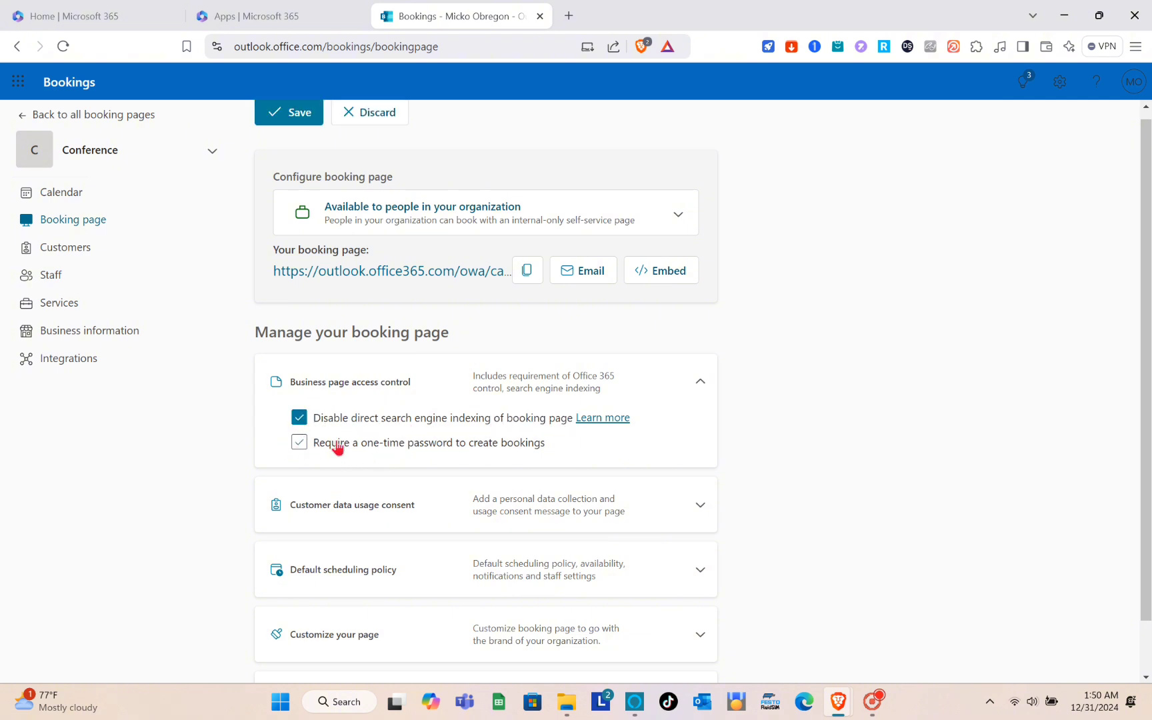
click(699, 386)
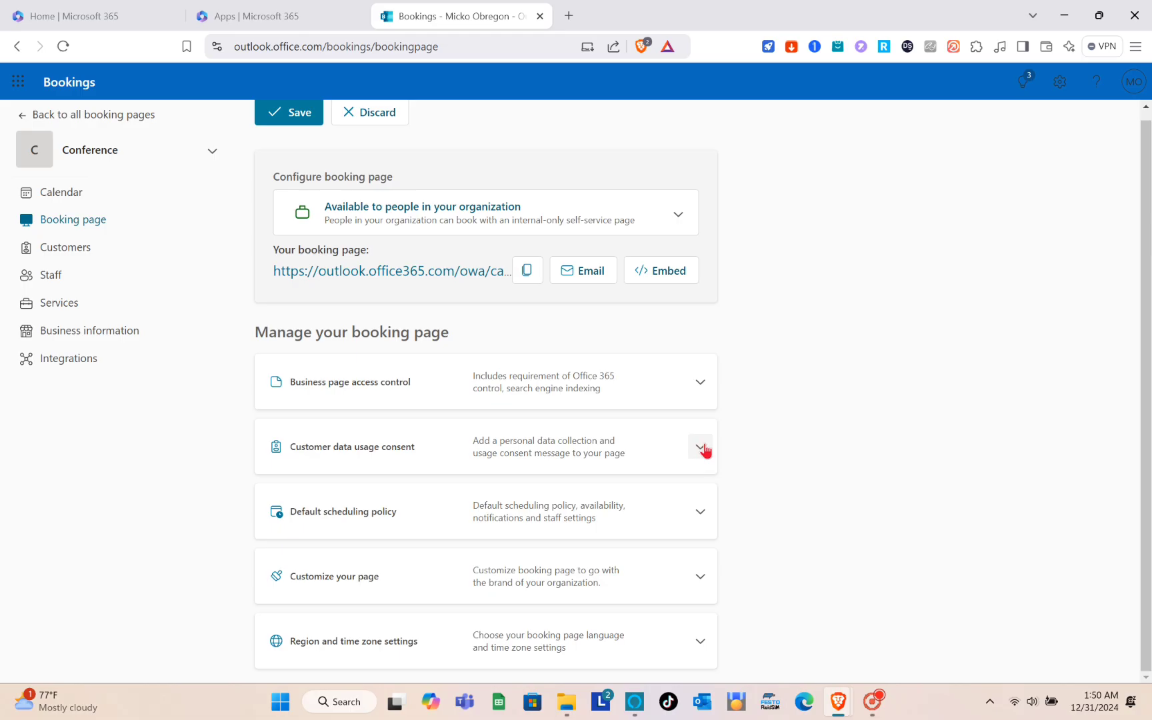
In the customer data usage consent settings, show a personal data collection and usage consent toggle on the booking page.
click(744, 477)
click(743, 478)
click(701, 448)
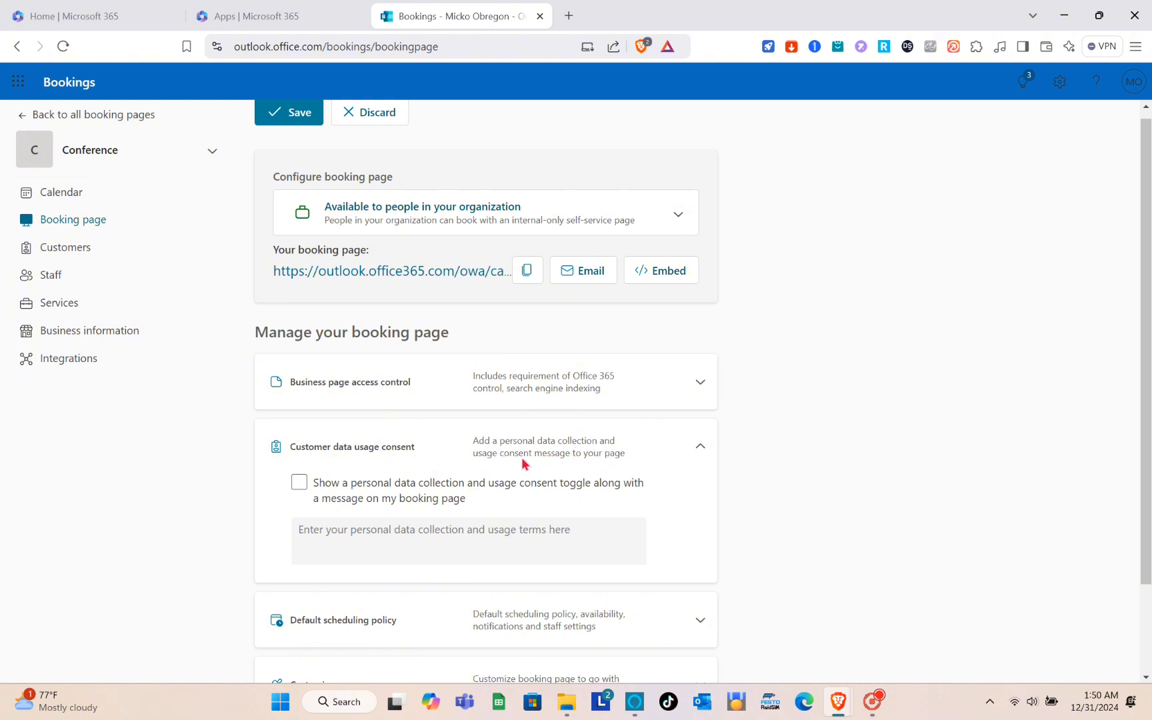
click(389, 492)
click(492, 511)
click(299, 483)
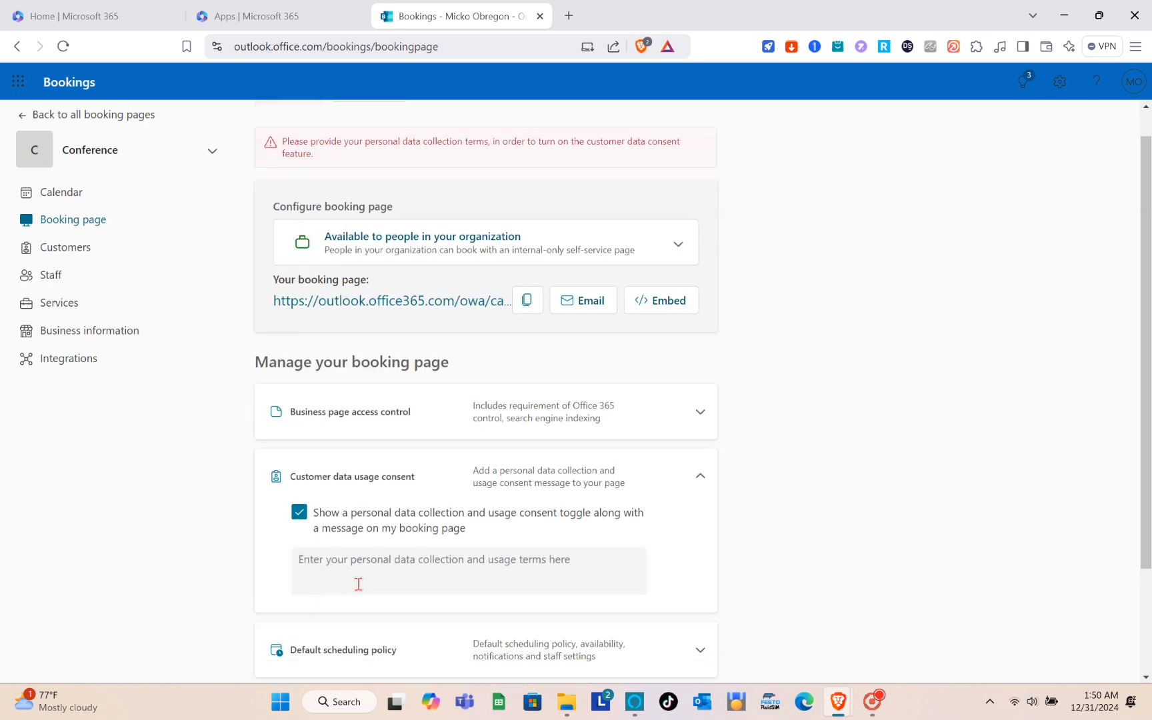
scroll(358, 583, down, 2)
scroll(445, 477, down, 1)
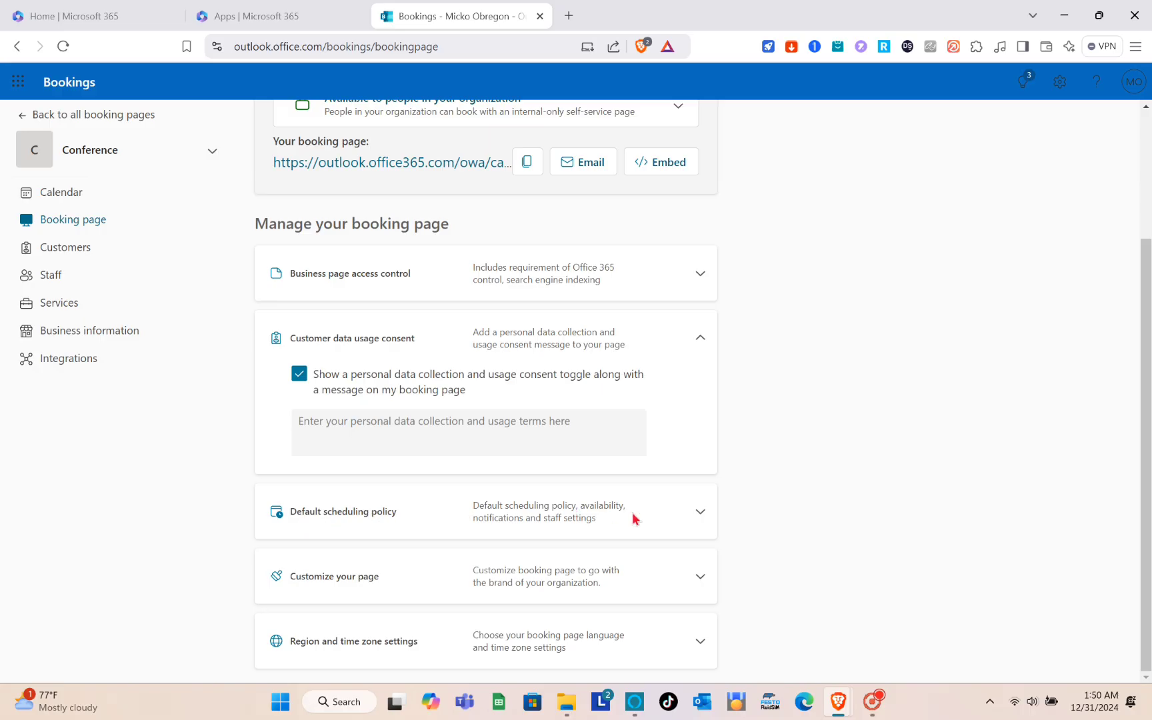
In the default scheduling policy, set the maximum lead time to 31 days.
click(694, 514)
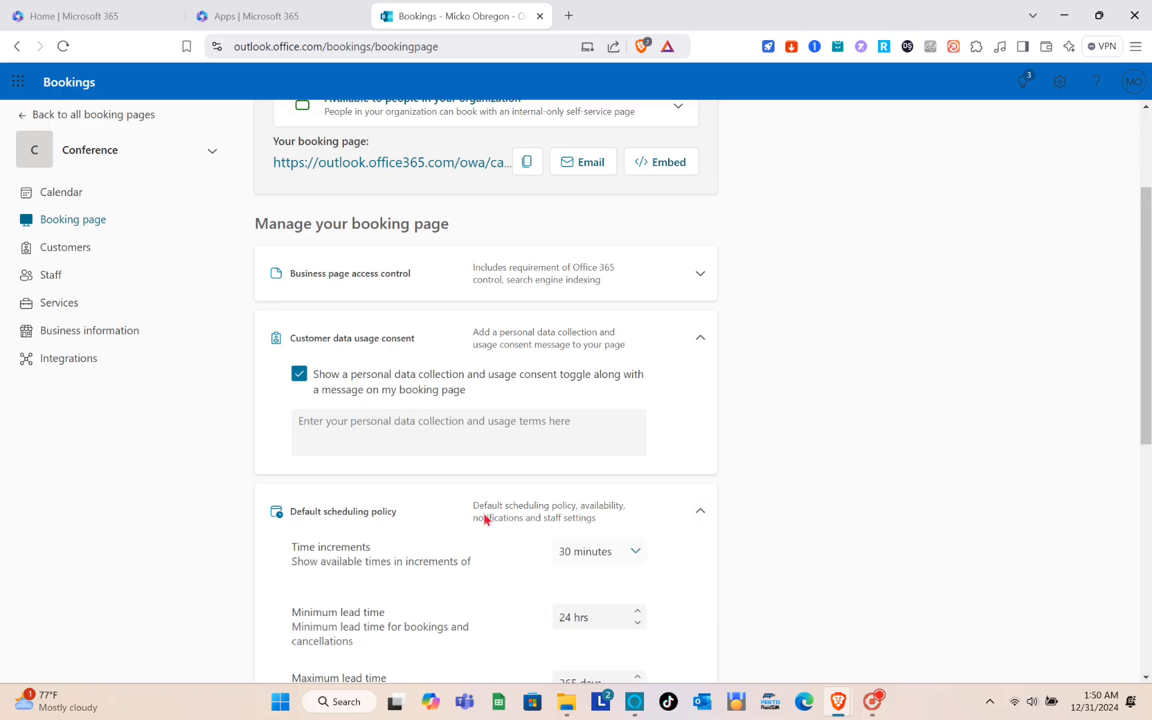
scroll(483, 513, down, 2)
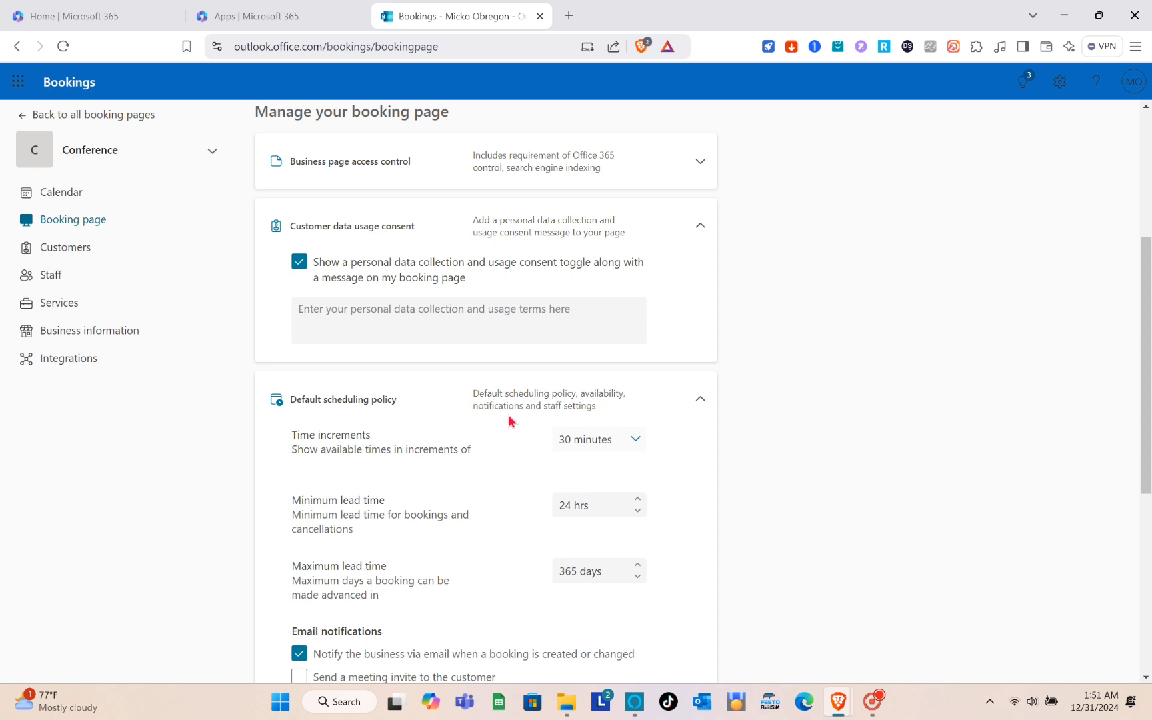
scroll(509, 419, down, 1)
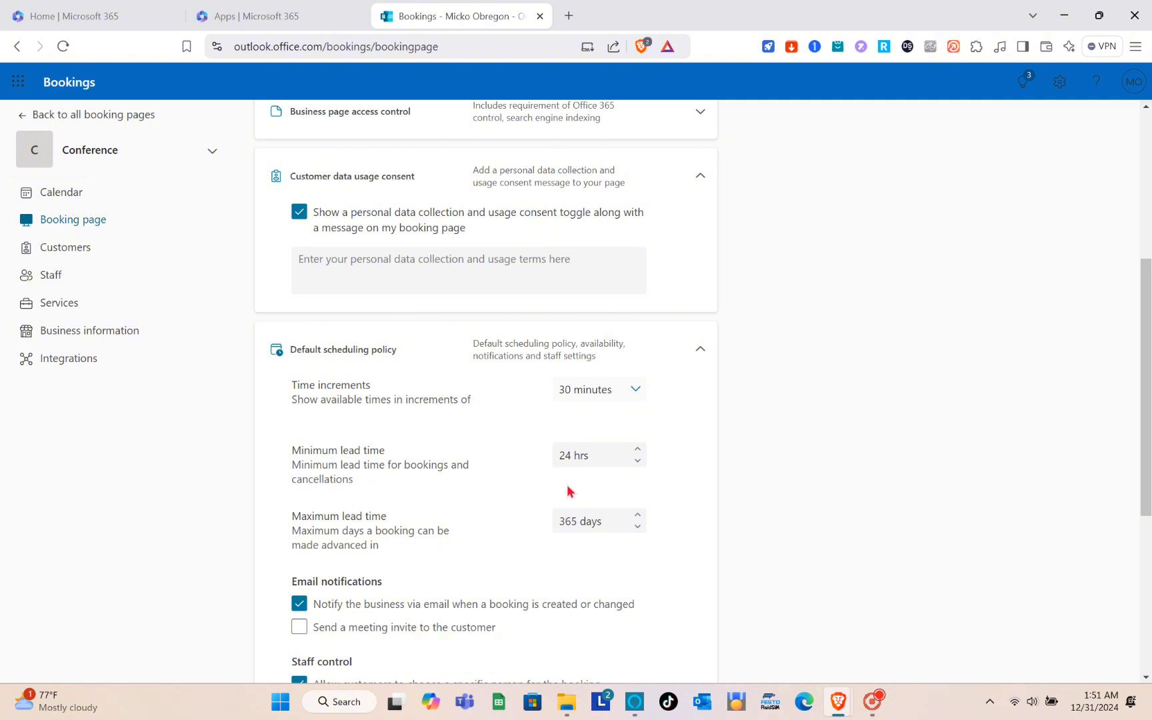
click(563, 452)
scroll(567, 454, down, 1)
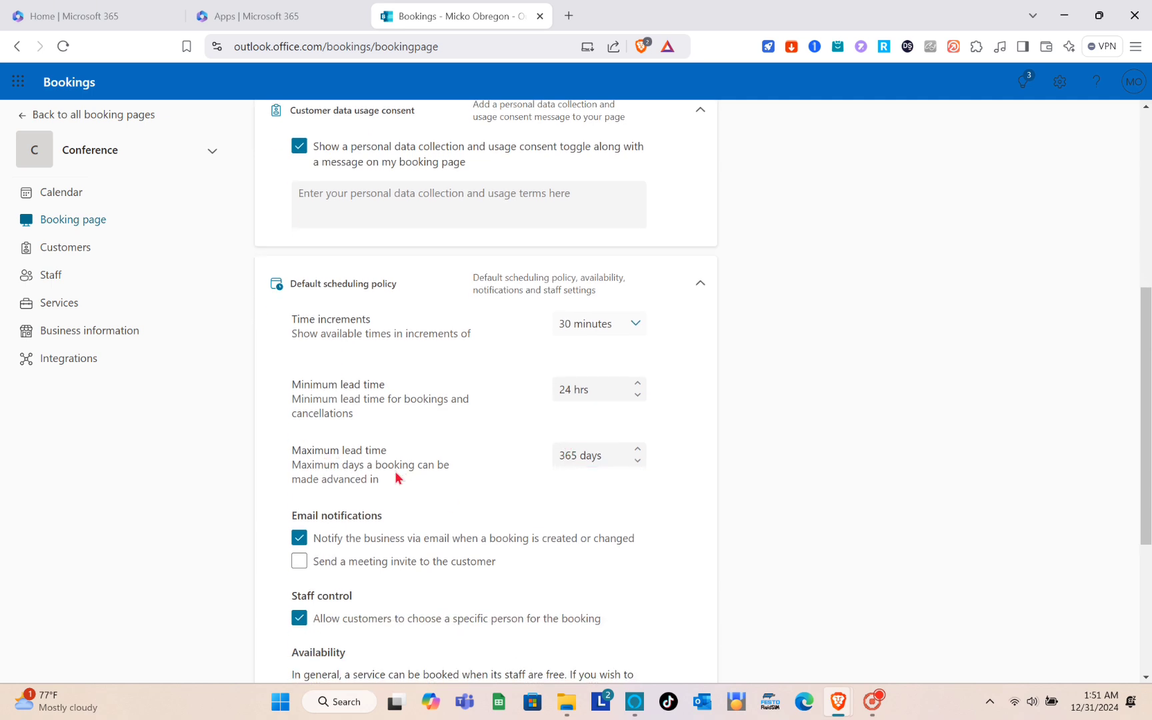
click(633, 457)
click(613, 451)
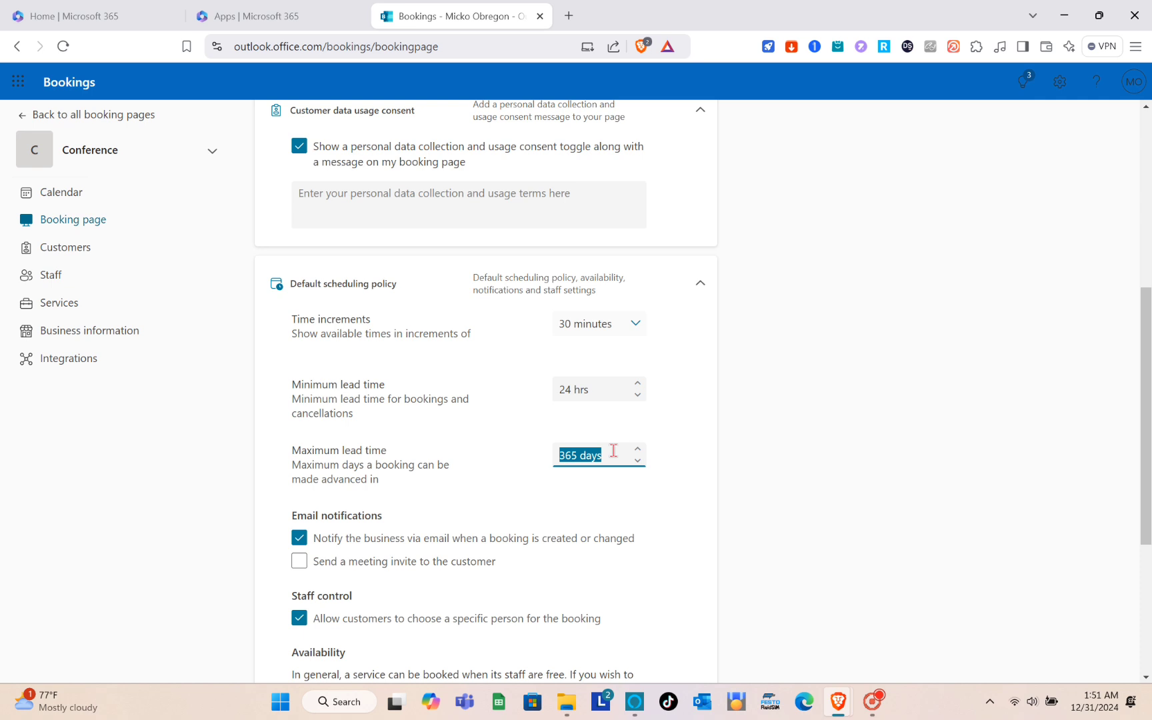
key(BackSpace)
text(31 days)
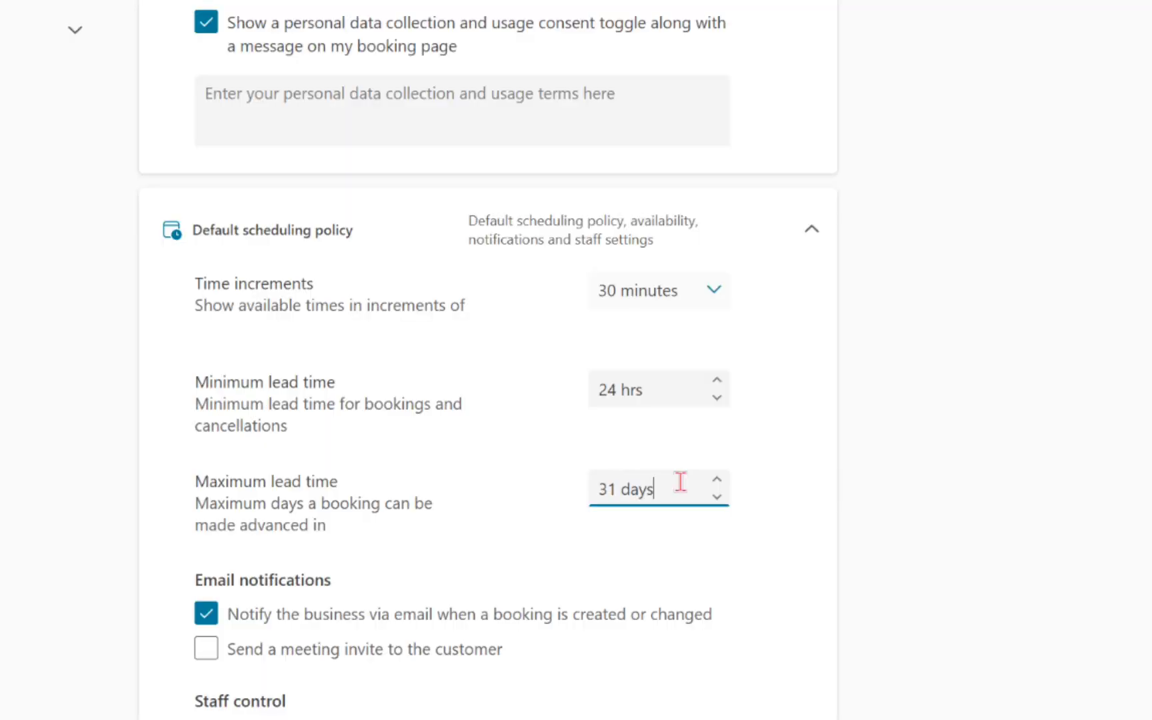
Review the email notification, staff control and general availability options of the default scheduling policy.
scroll(459, 590, down, 3)
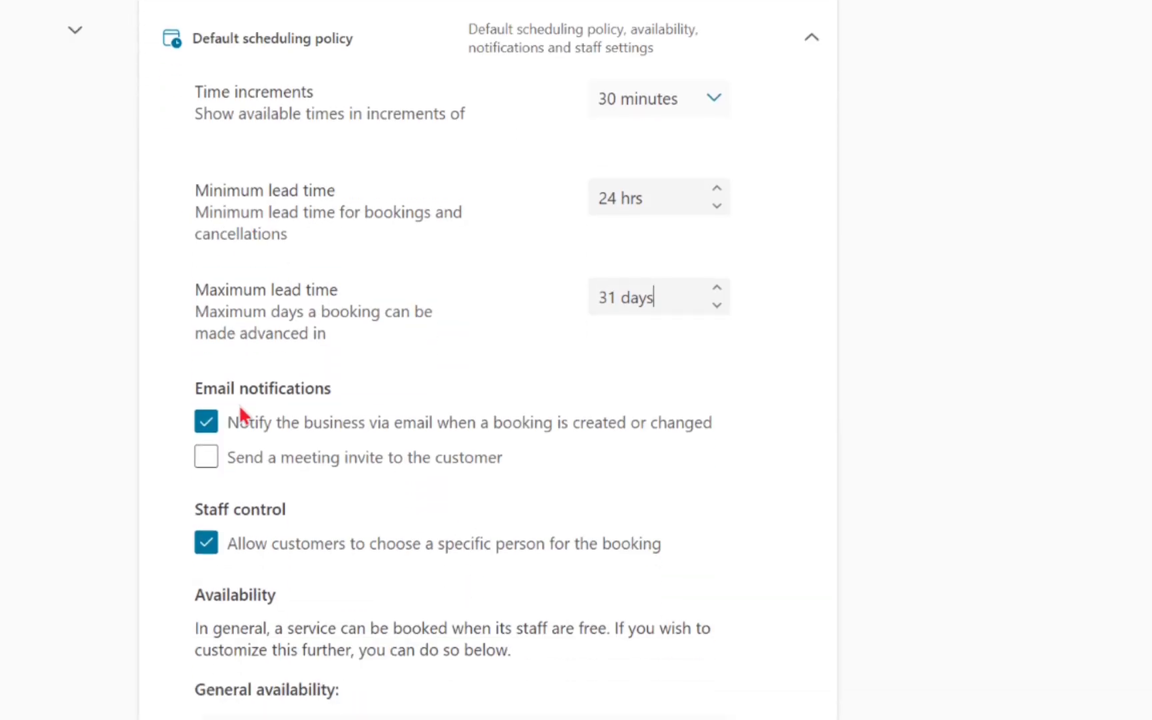
scroll(241, 413, down, 1)
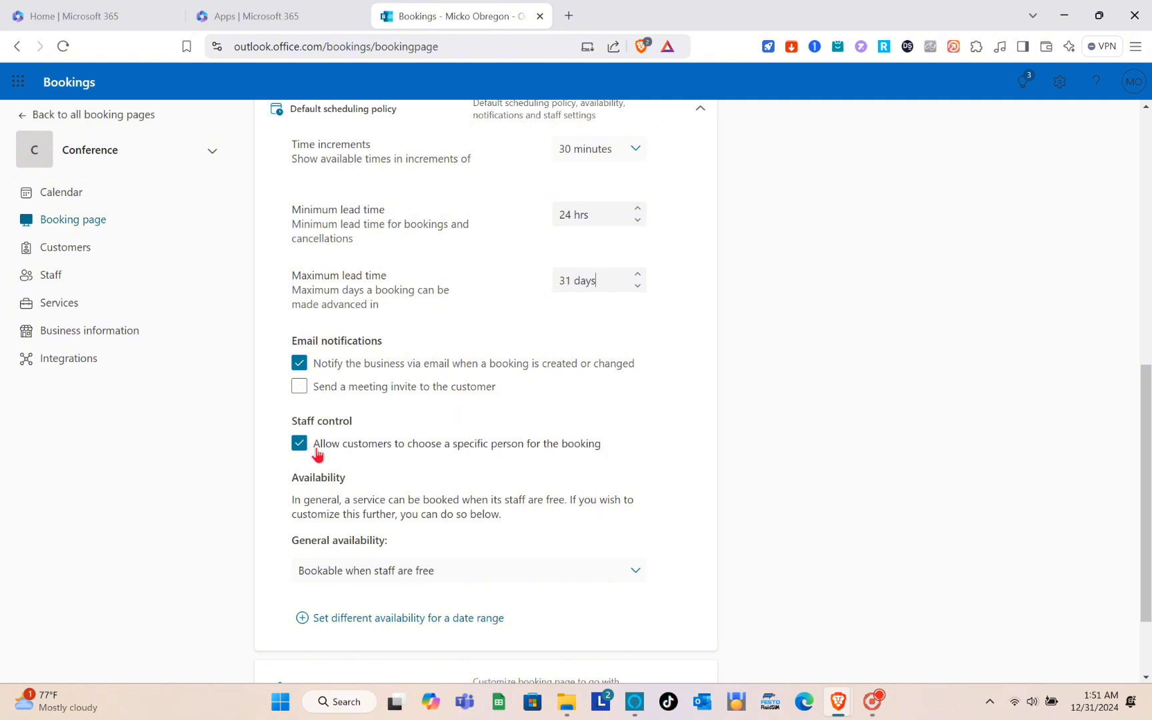
scroll(320, 440, down, 1)
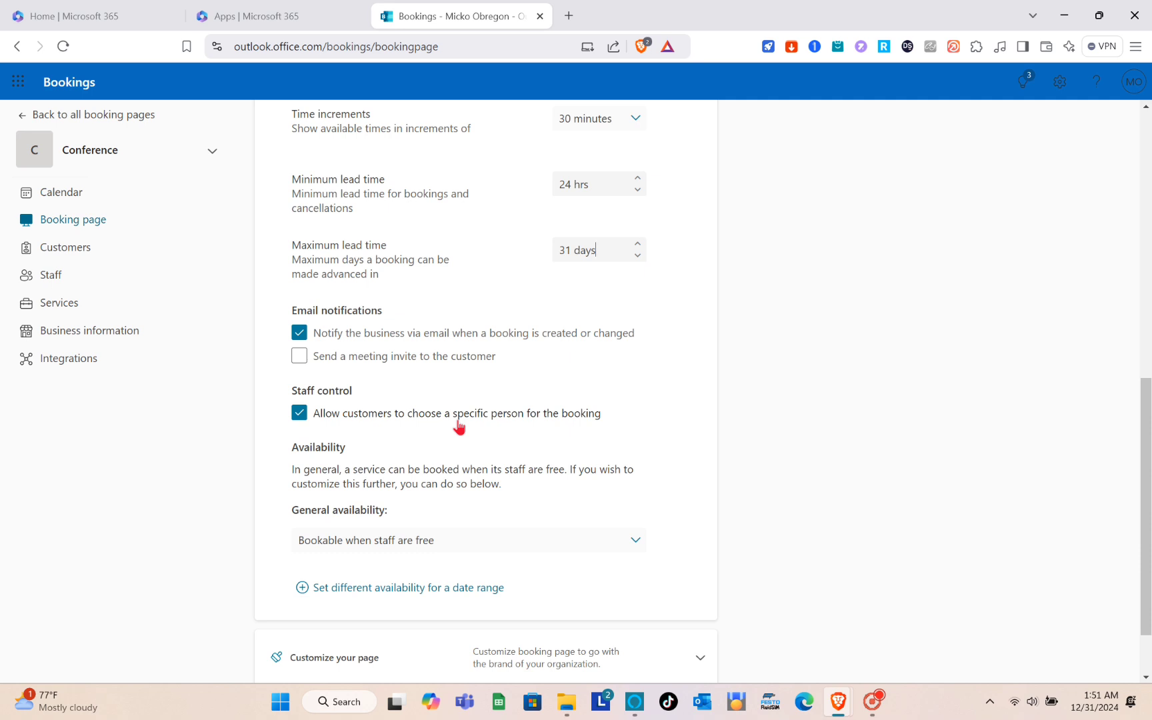
scroll(458, 426, down, 1)
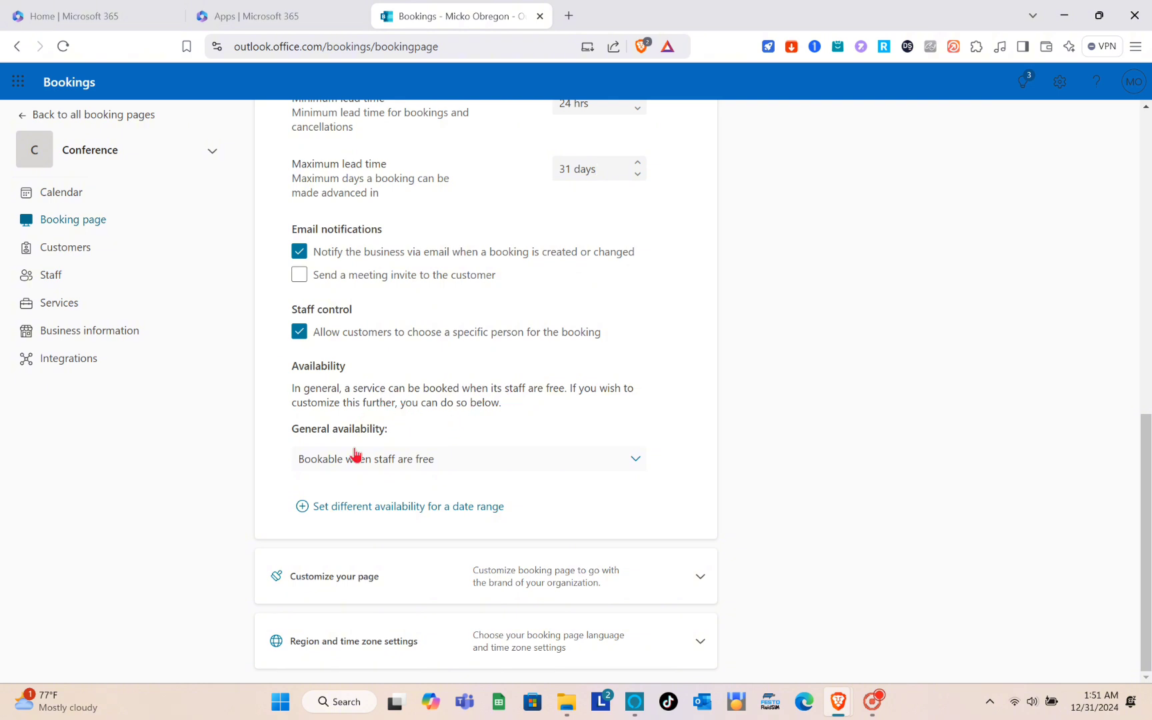
click(459, 469)
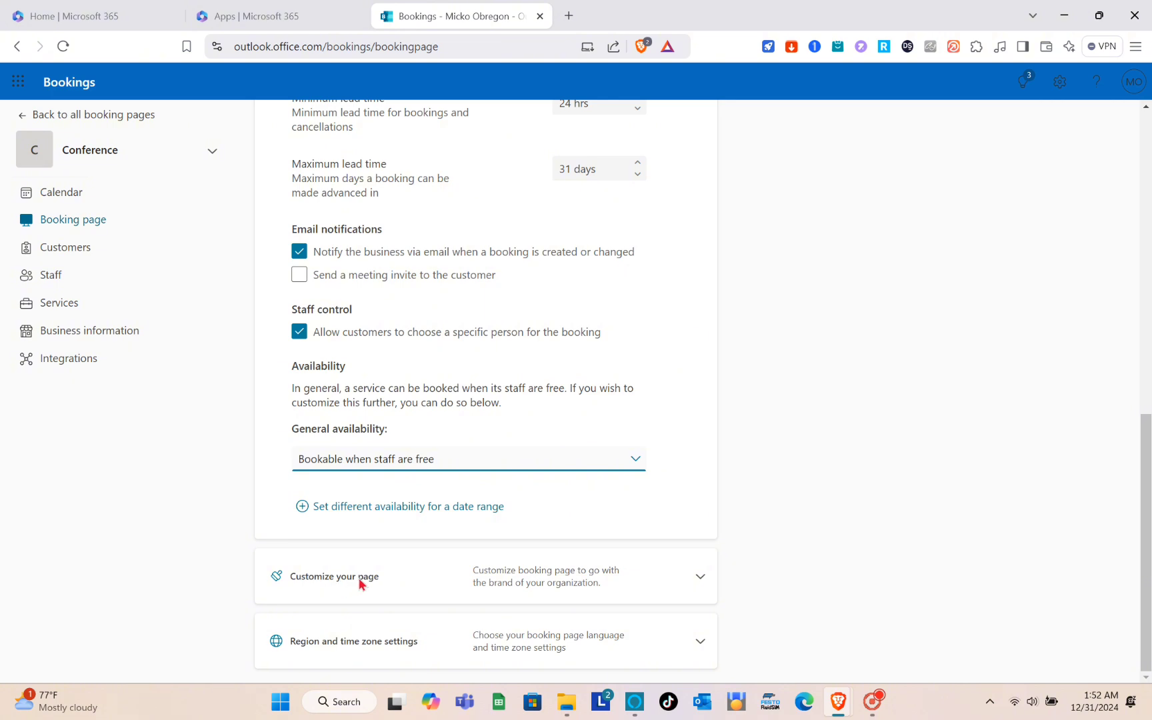
Customize the booking page by trying several color themes and choosing the red-orange one.
click(700, 576)
scroll(579, 523, down, 5)
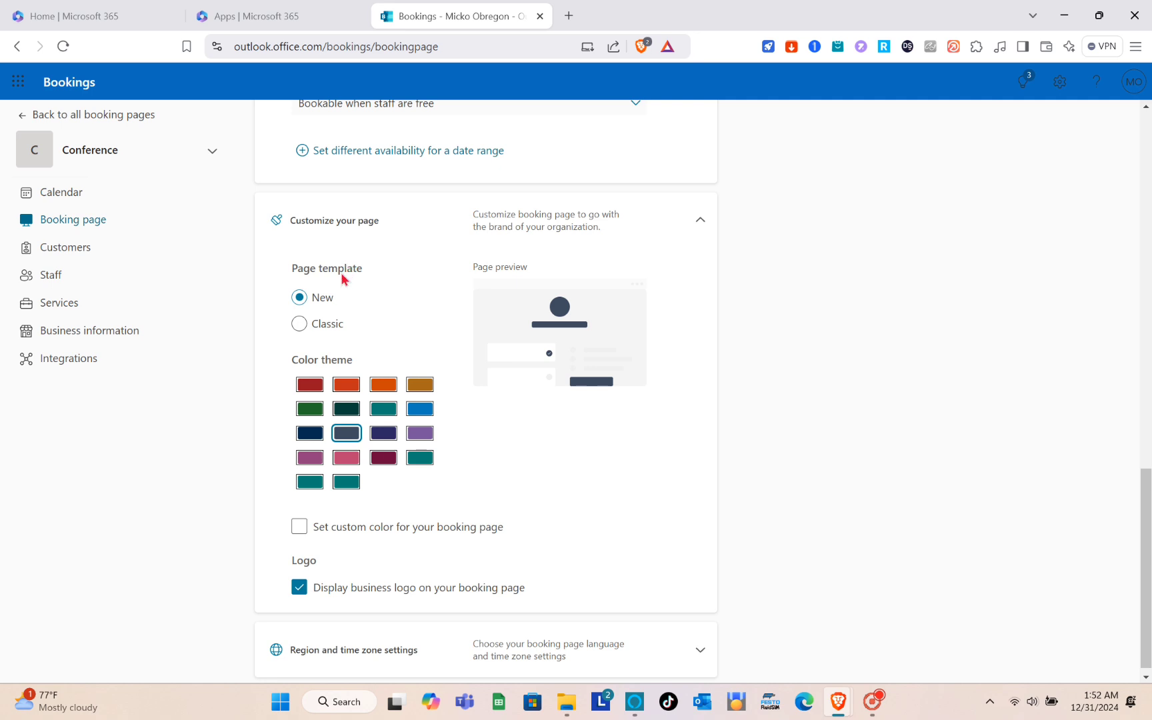
click(347, 385)
click(387, 385)
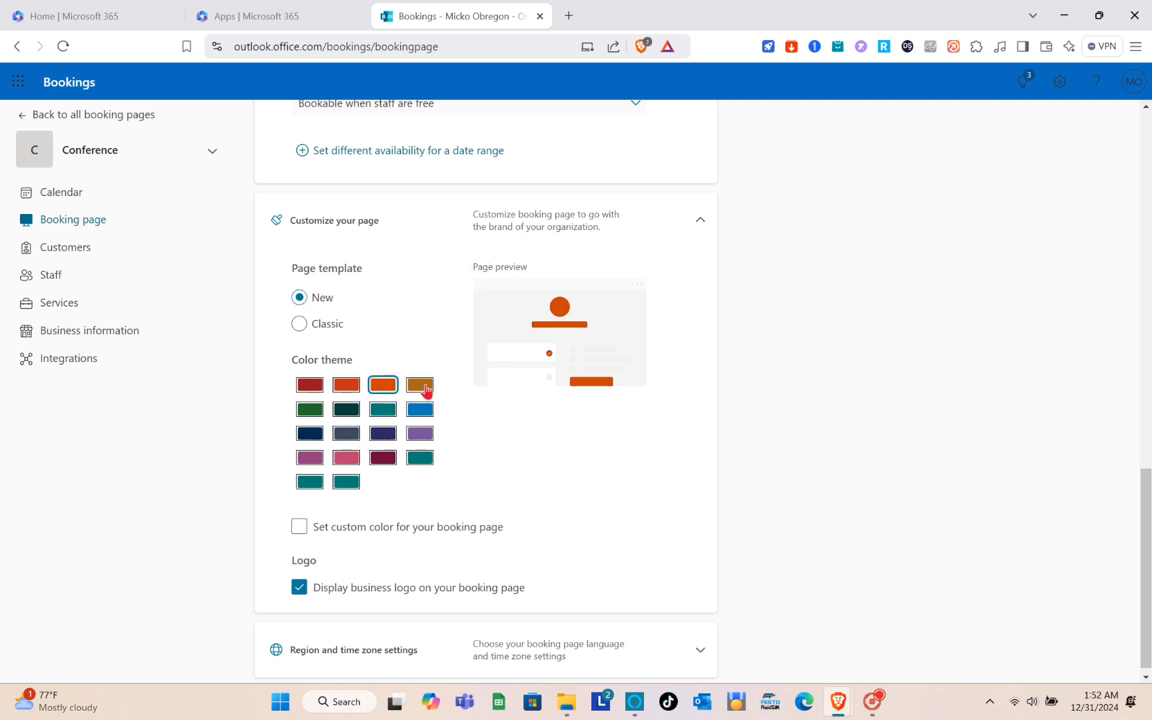
click(427, 388)
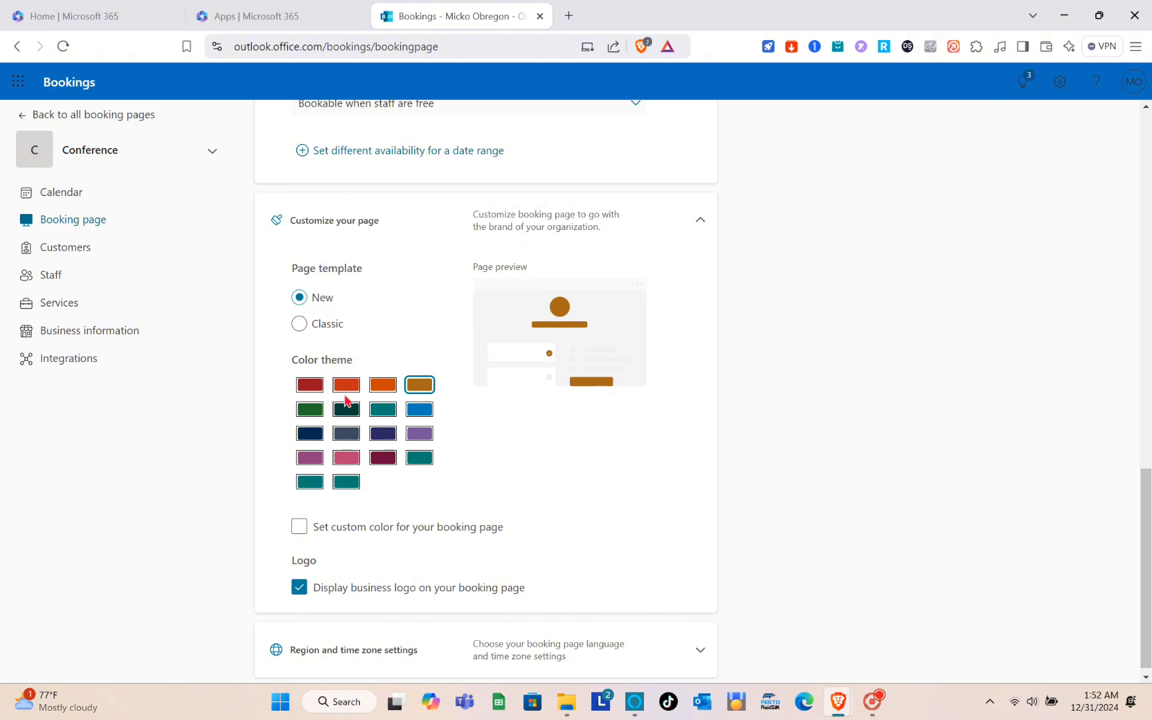
click(346, 390)
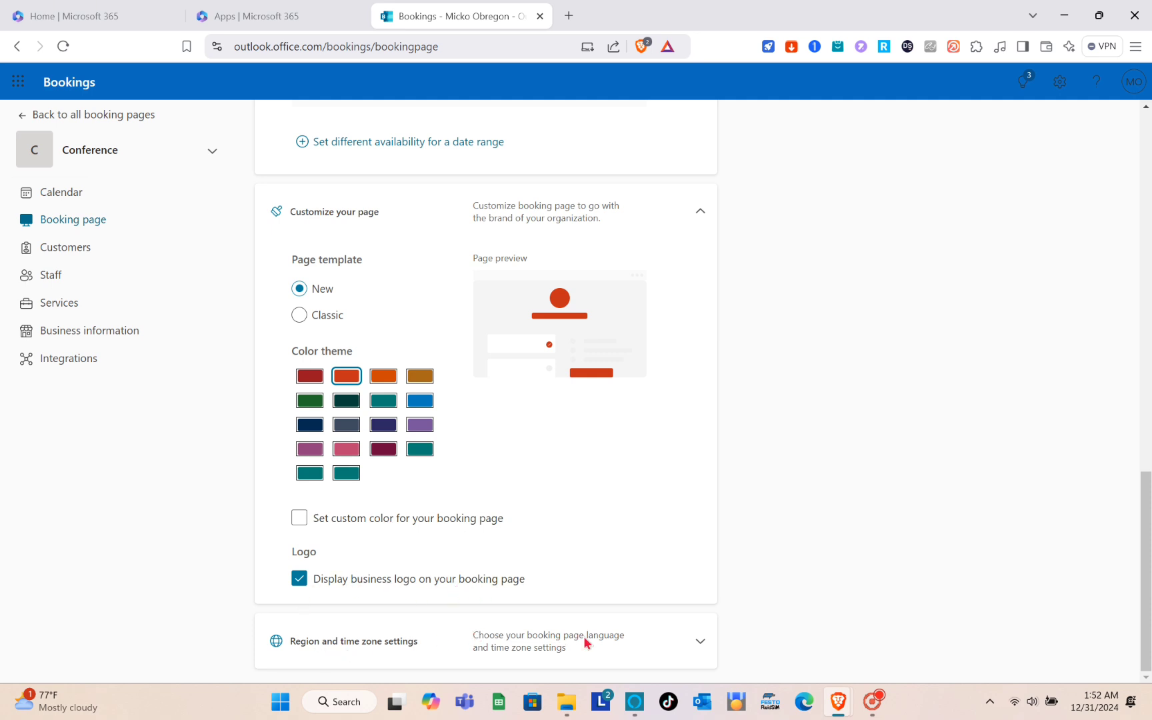
In the region and time zone settings, choose to always show time slots in the business time zone.
click(700, 640)
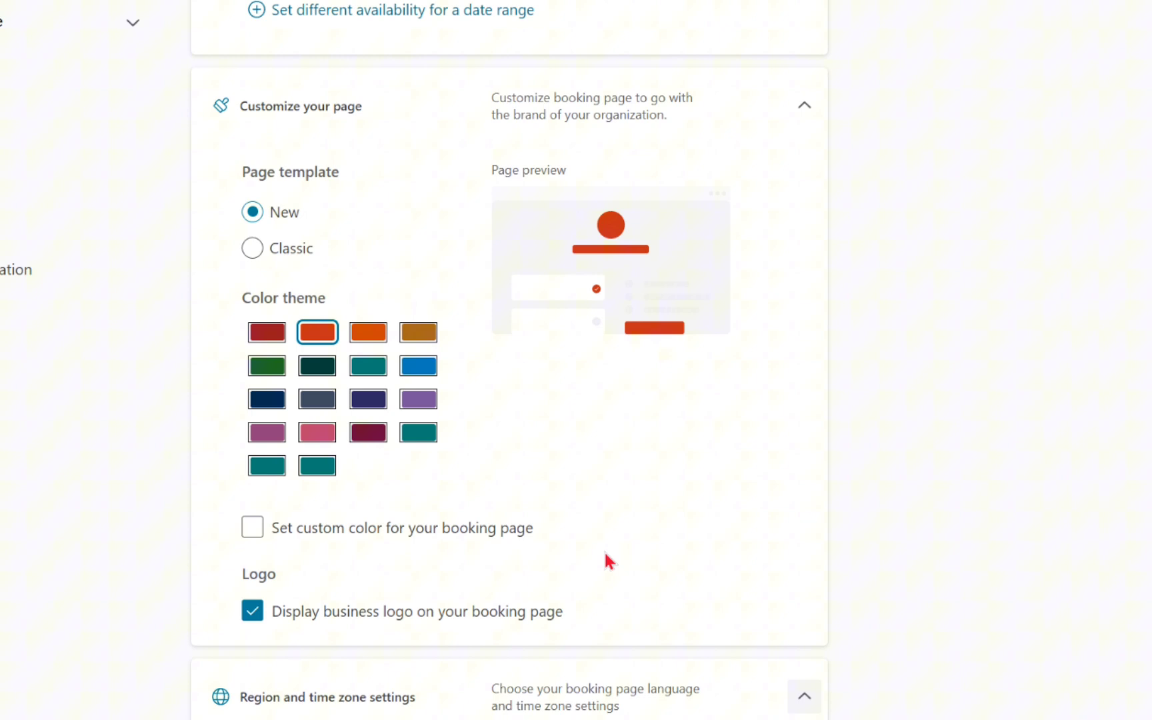
scroll(567, 543, down, 2)
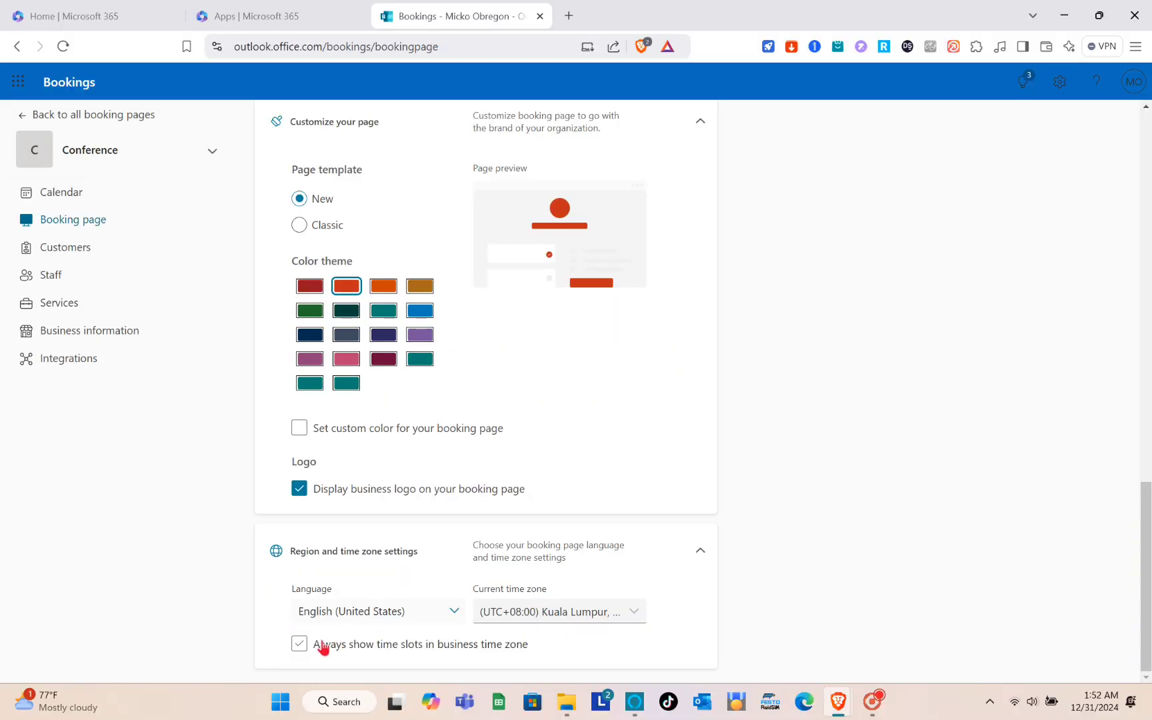
click(299, 644)
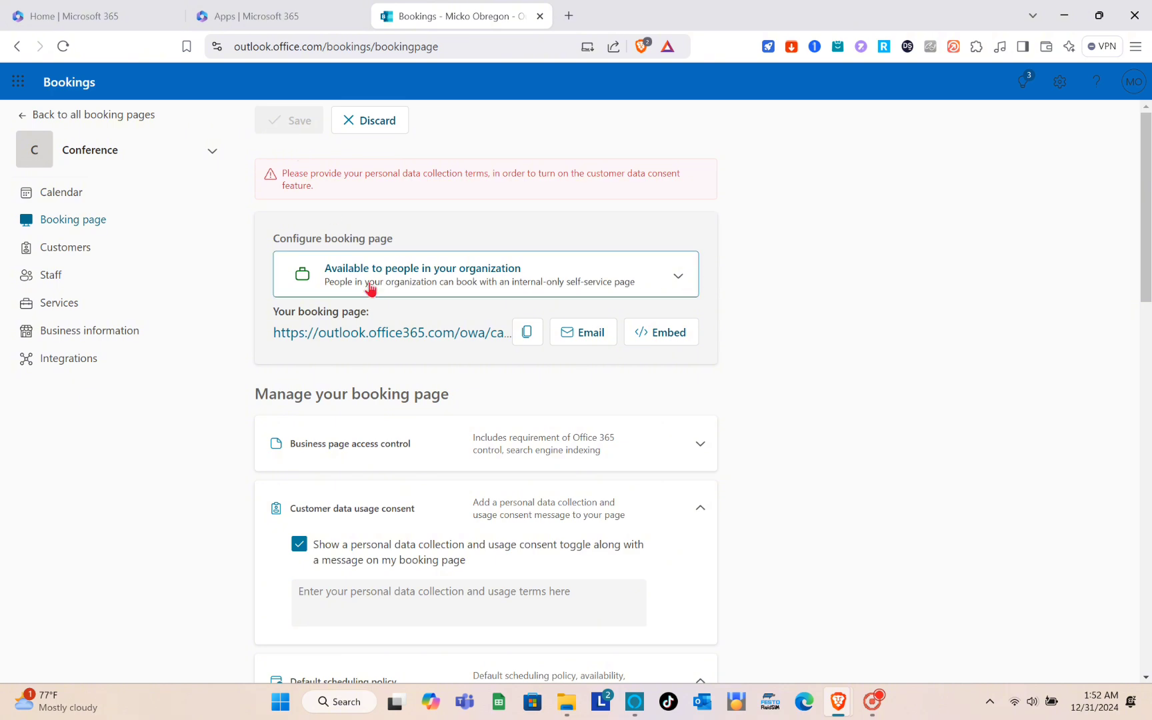
Turn off the personal data collection and usage consent toggle for the booking page and save the settings.
scroll(370, 289, down, 1)
scroll(370, 289, down, 3)
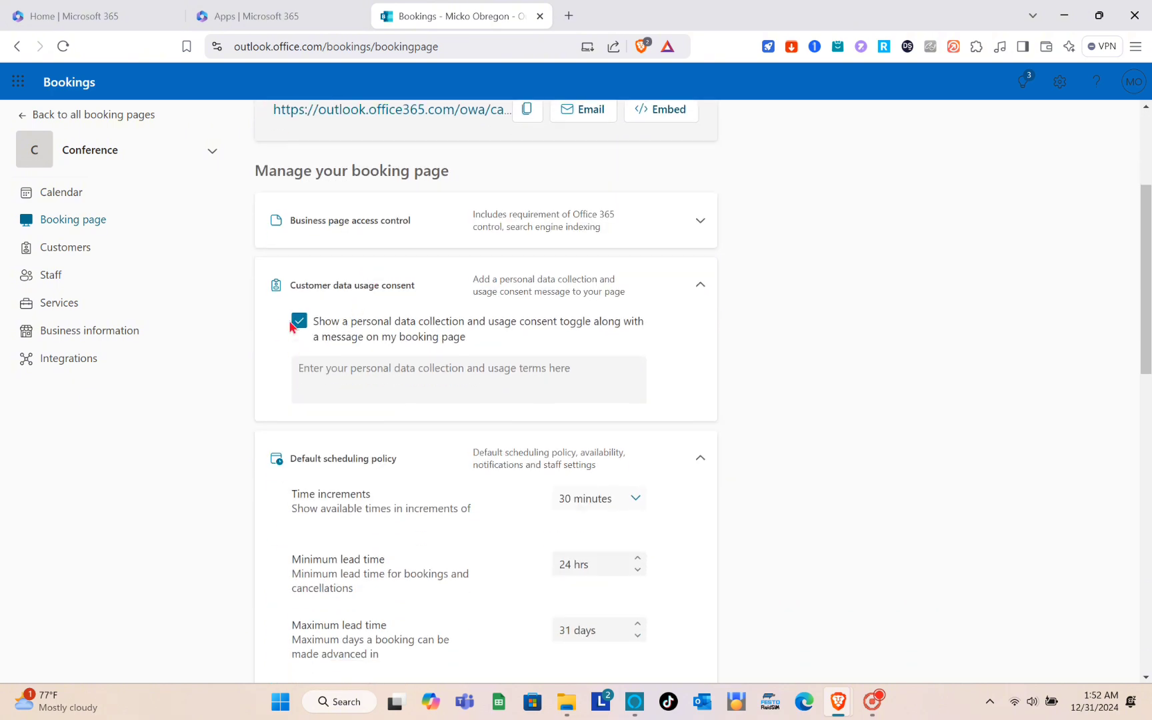
click(294, 326)
scroll(293, 325, up, 3)
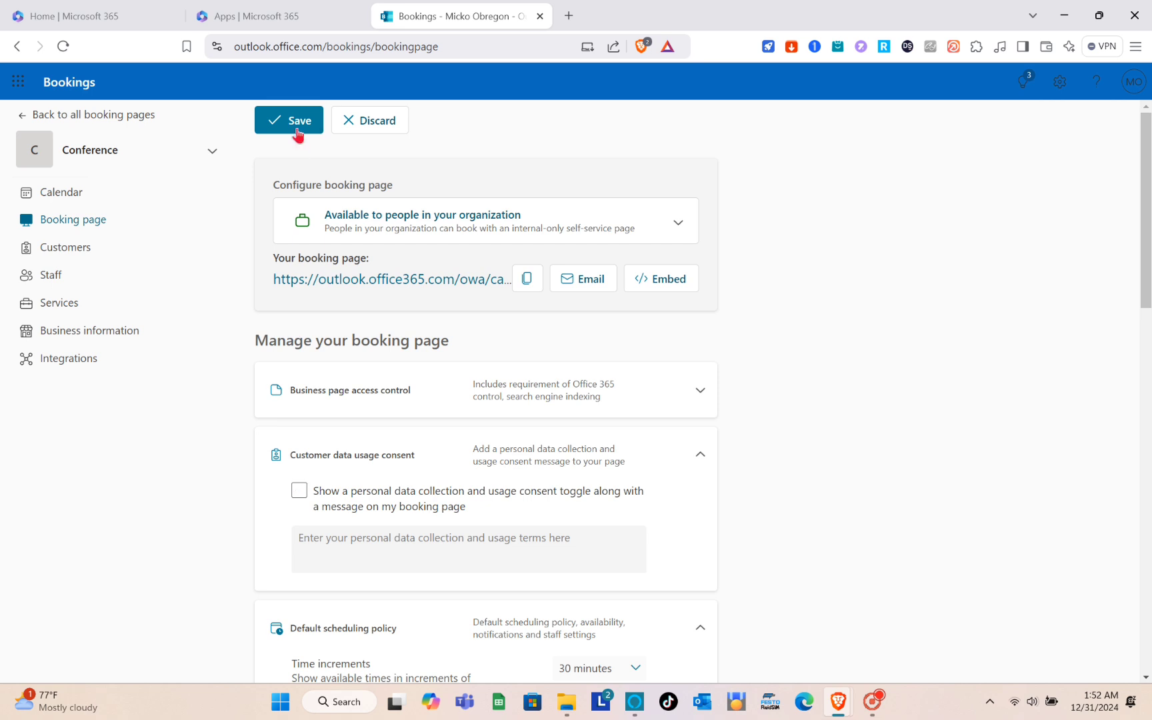
click(298, 120)
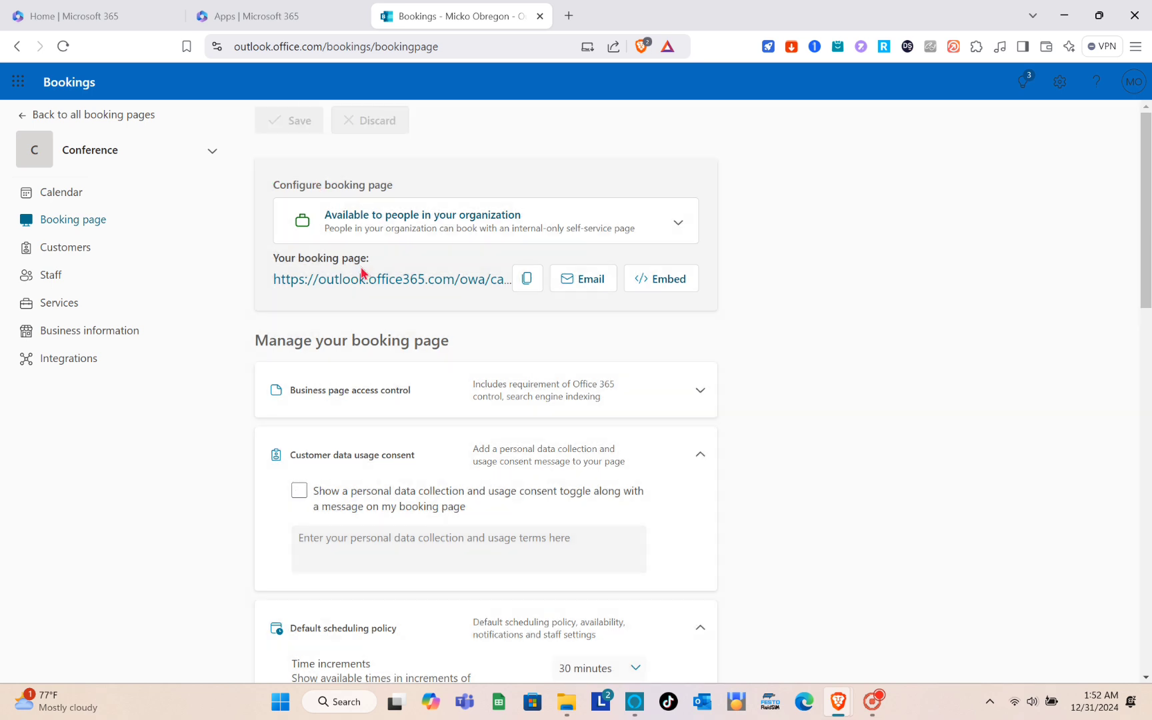
Examine the new customer form, including its additional address, work and birthday options, and close it without adding a customer.
click(66, 253)
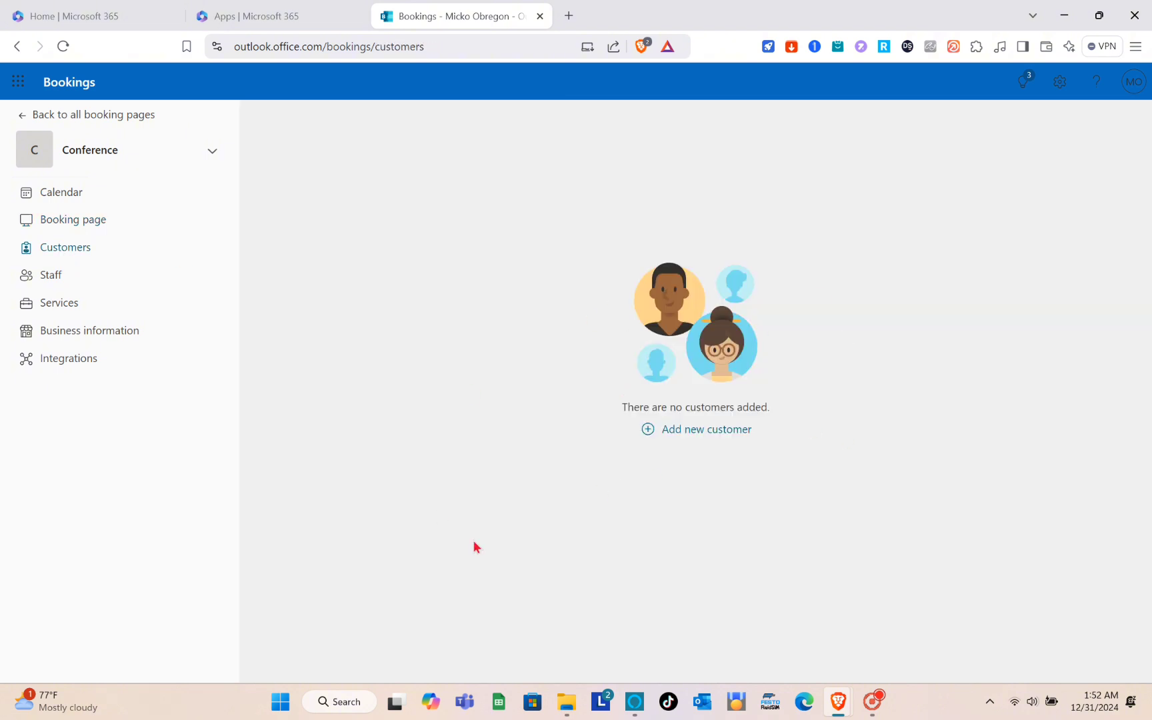
click(647, 430)
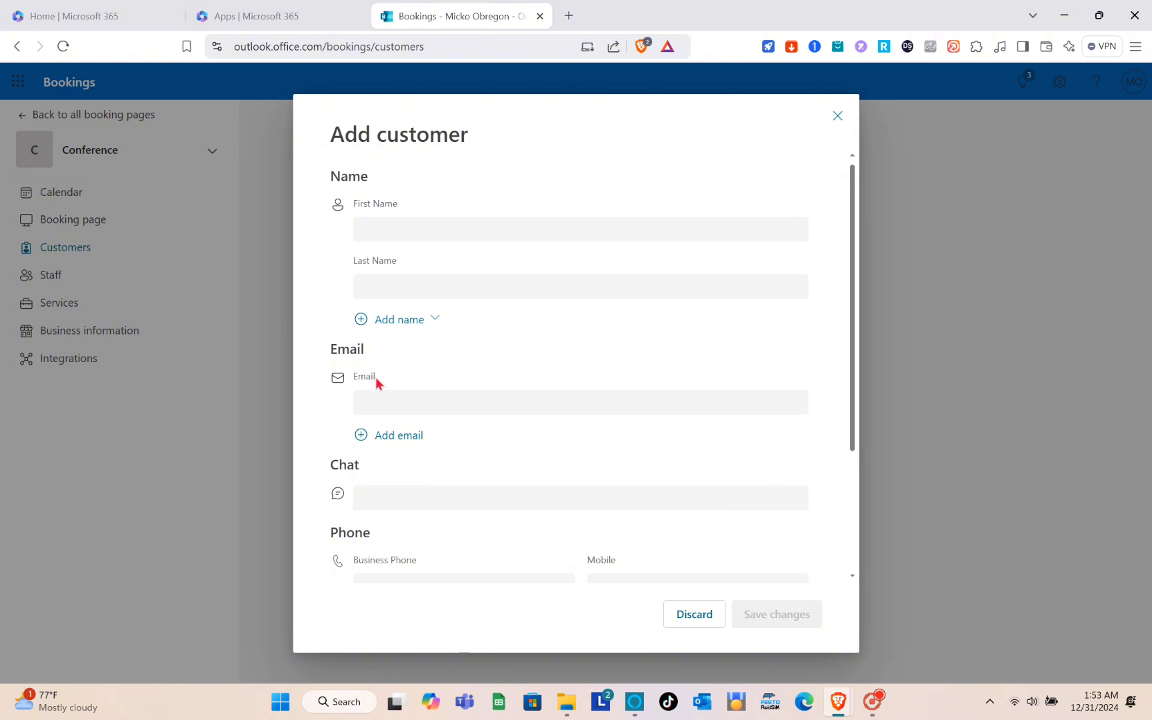
scroll(385, 410, down, 3)
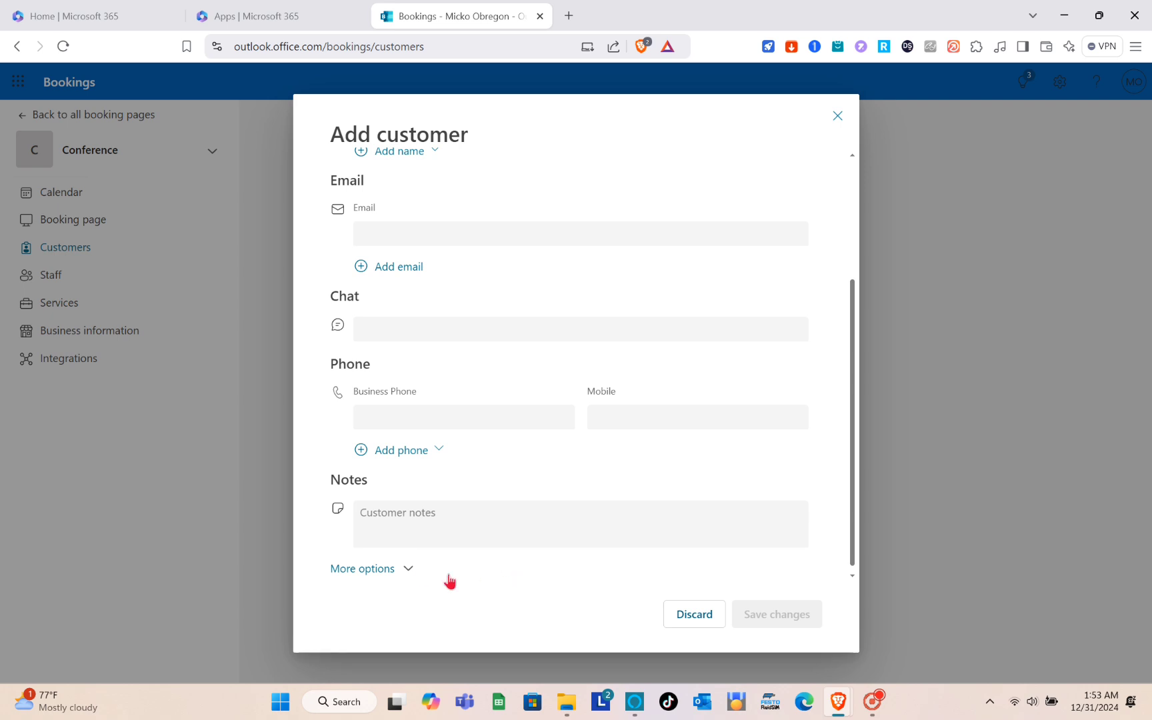
click(405, 570)
scroll(407, 566, down, 5)
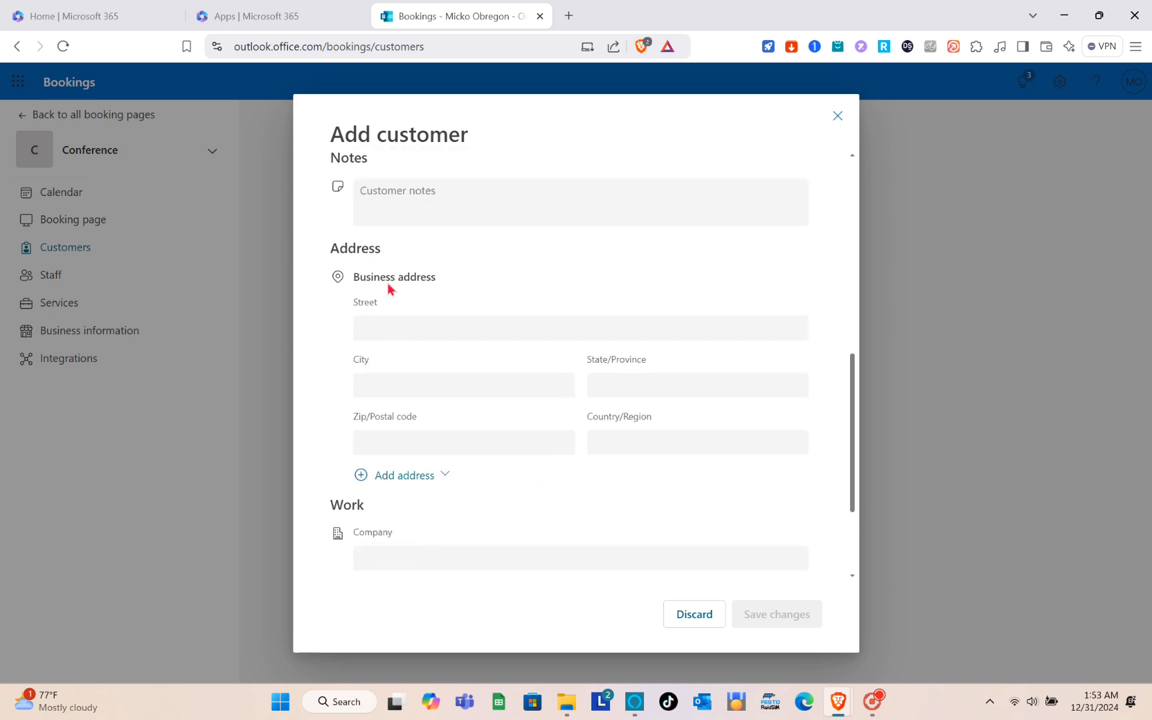
scroll(394, 280, down, 1)
scroll(423, 403, down, 1)
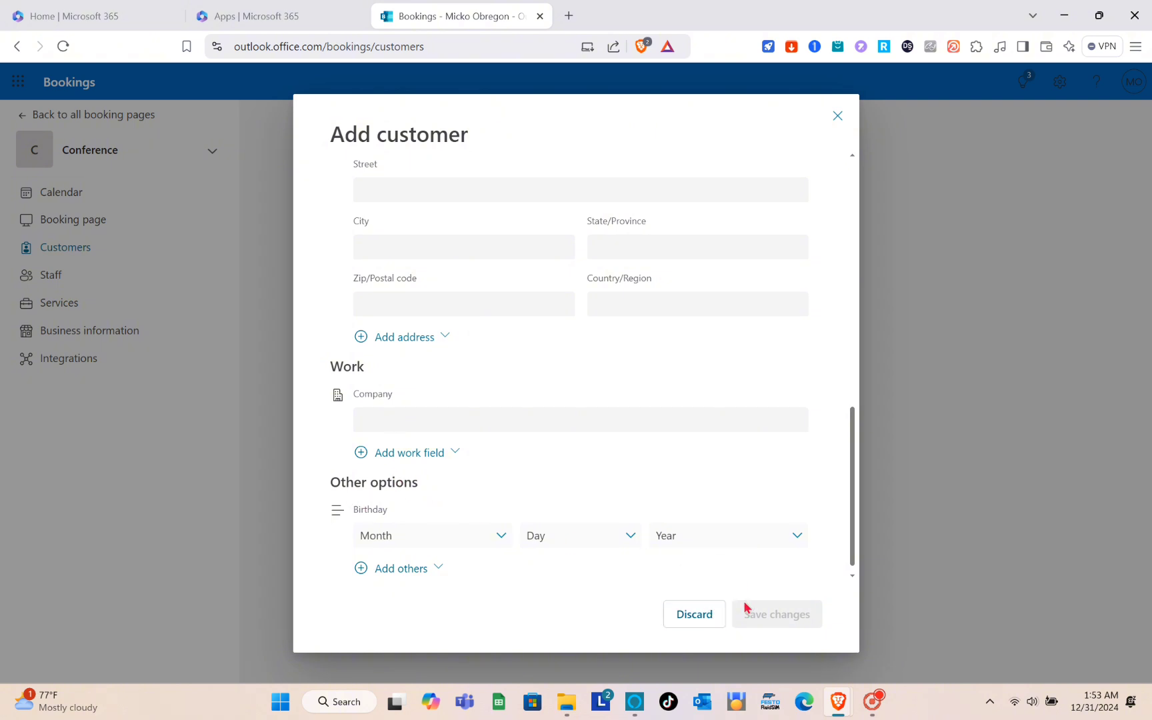
click(835, 117)
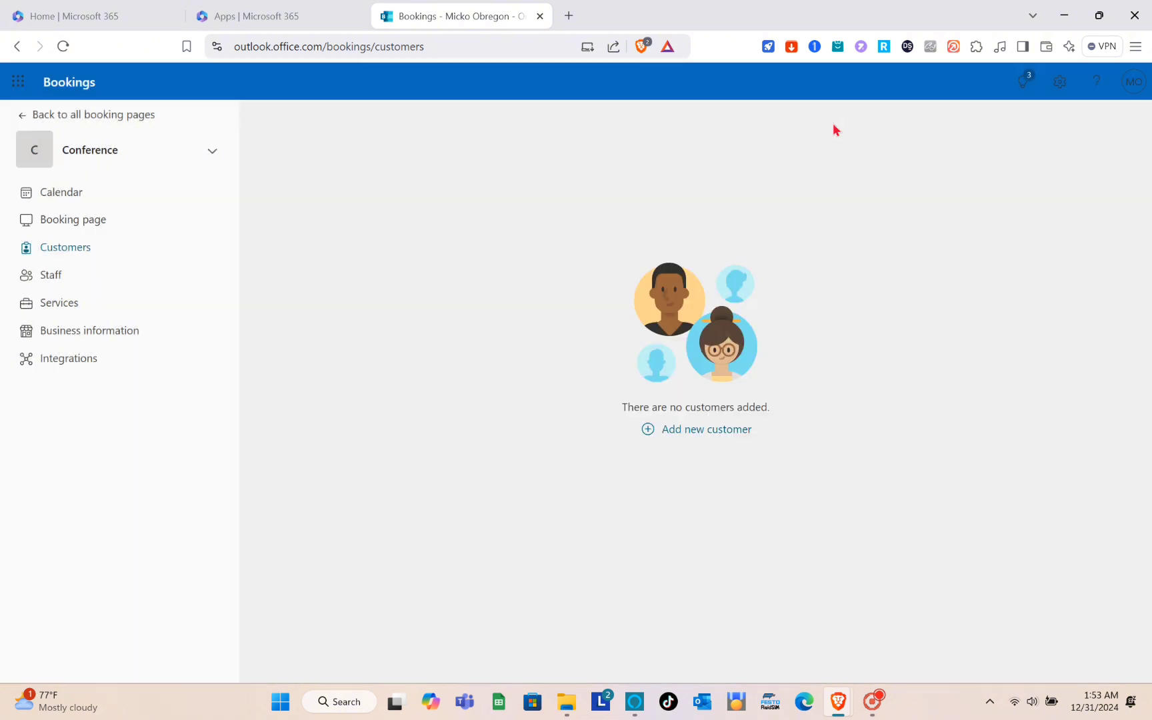
Review the staff role filter choices and the administrator's contact, calendar availability, services and overview details.
click(58, 276)
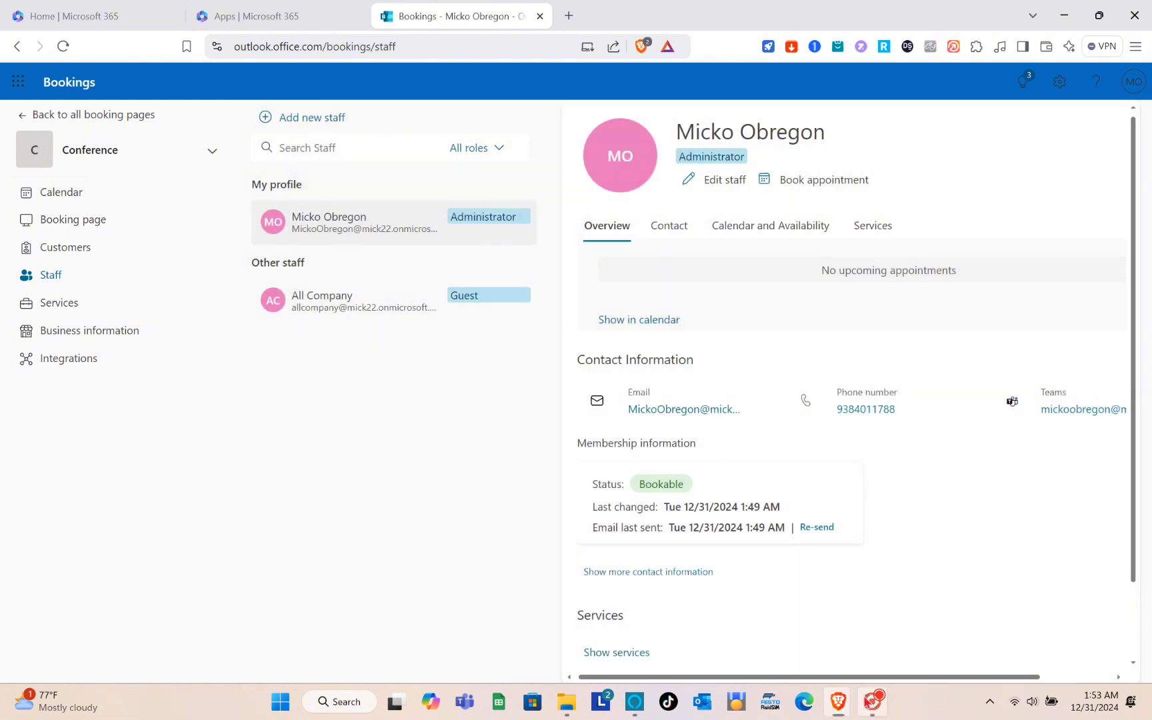
click(489, 158)
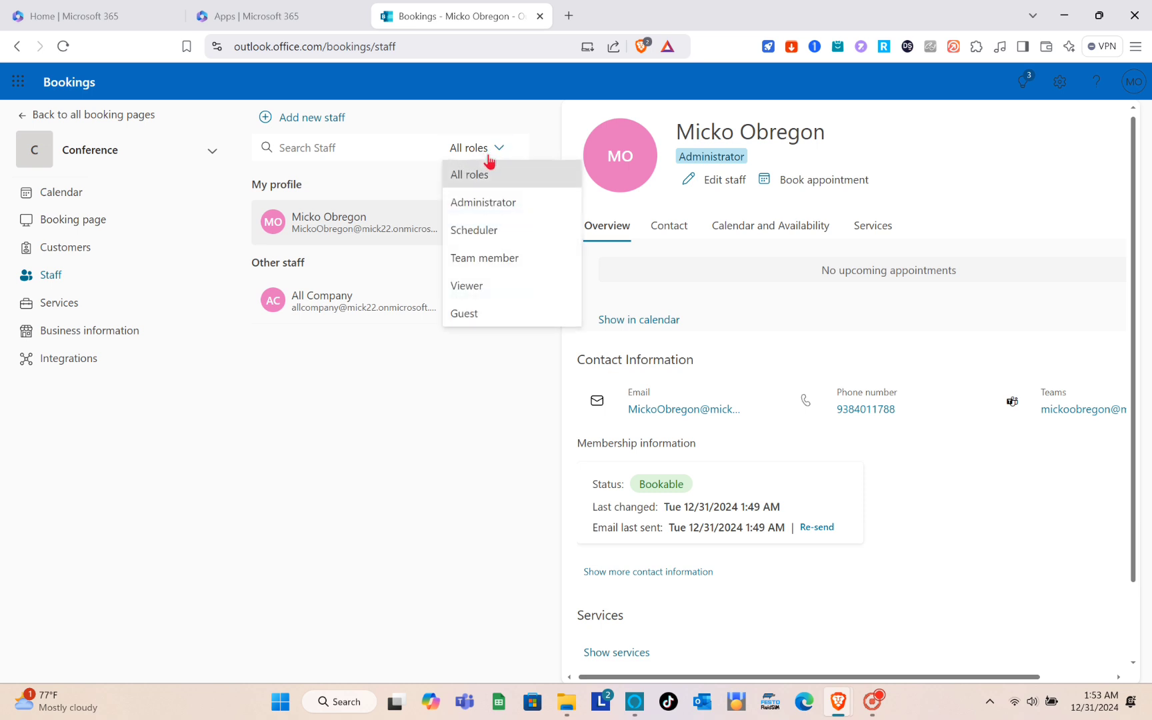
click(489, 160)
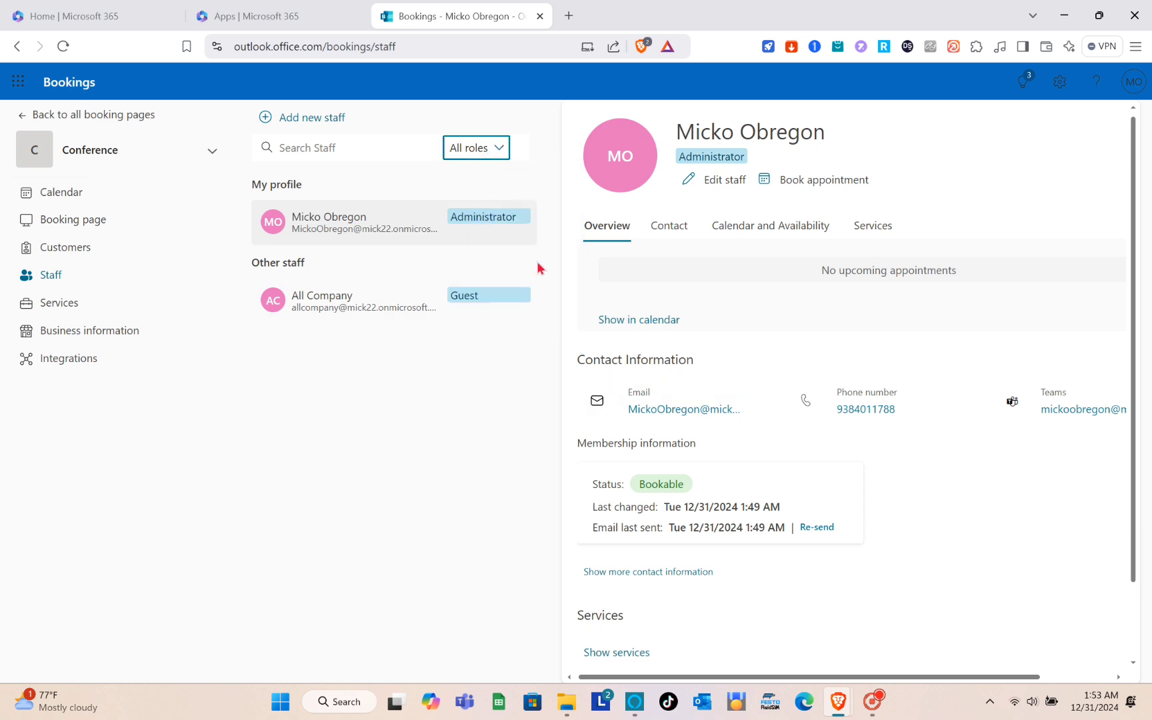
click(665, 230)
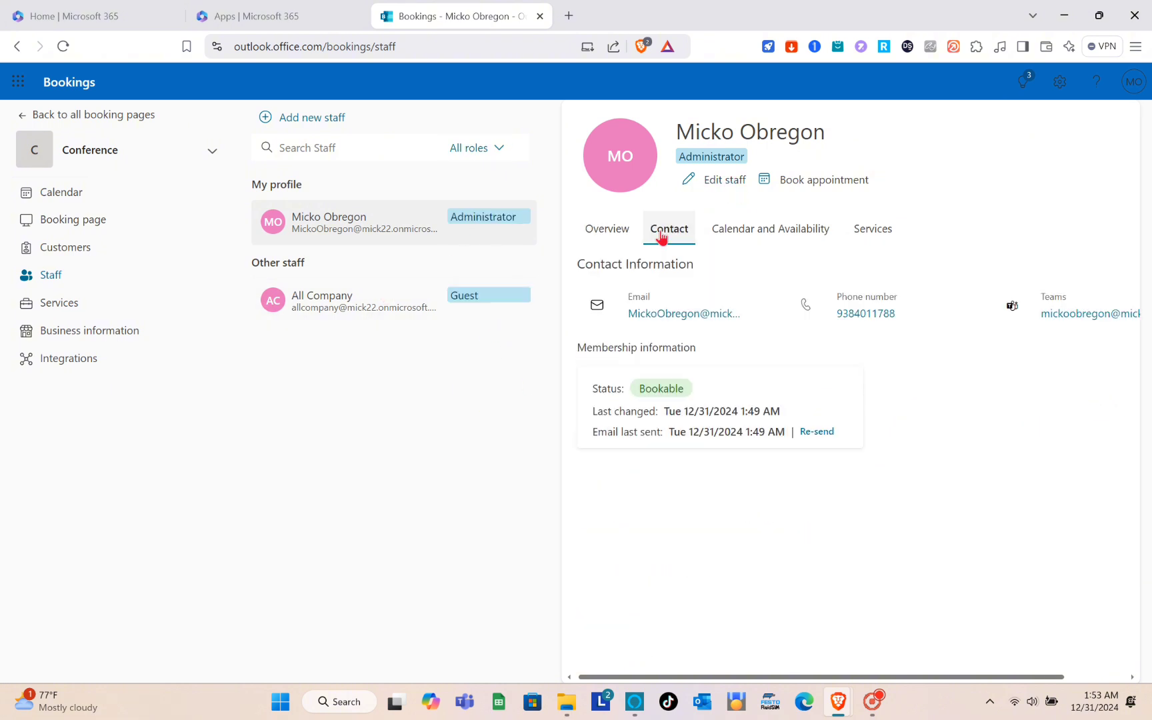
click(760, 247)
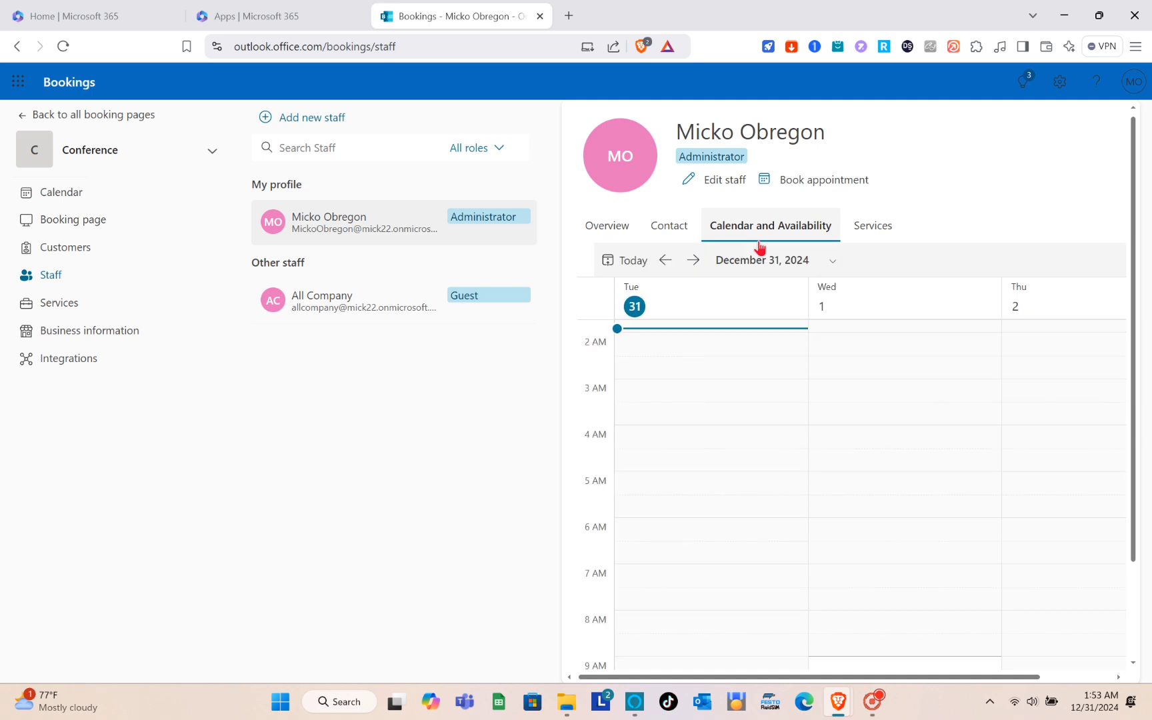
click(859, 231)
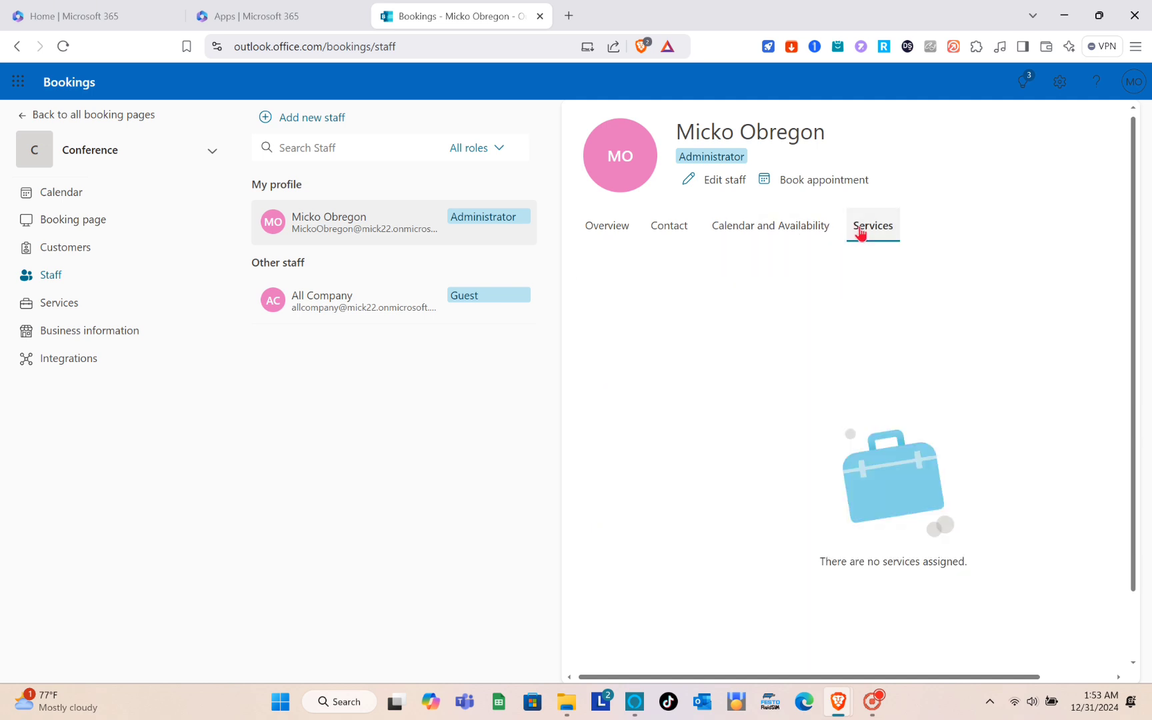
click(614, 234)
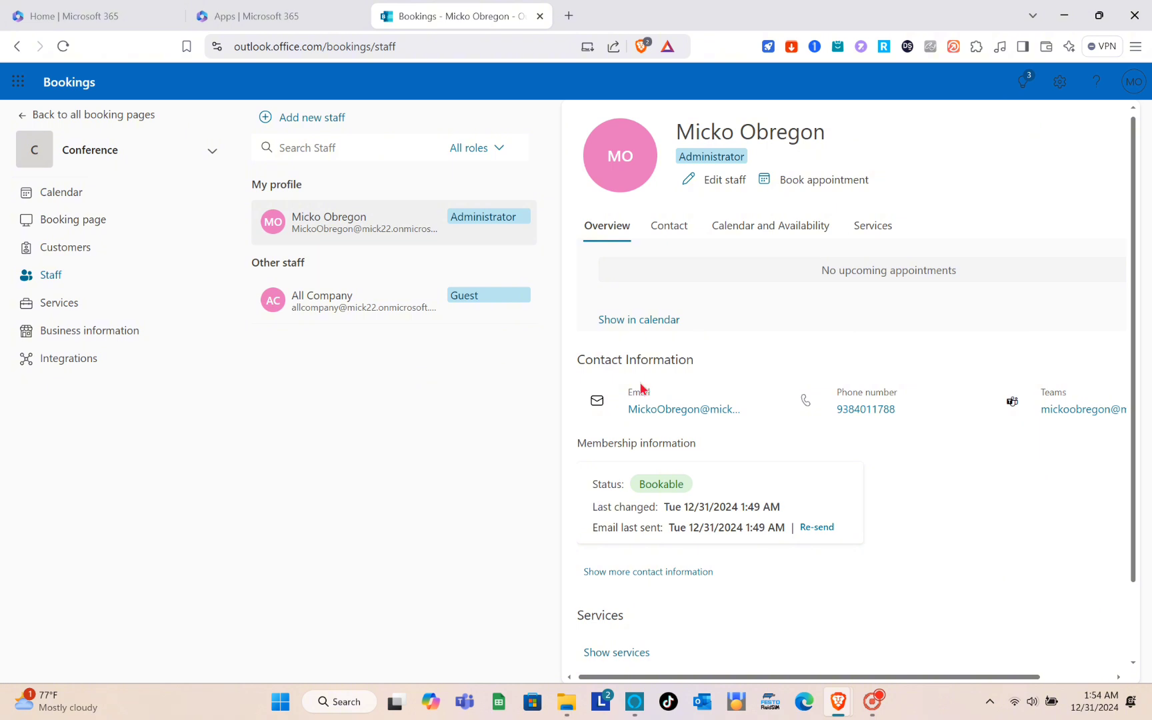
scroll(703, 430, down, 2)
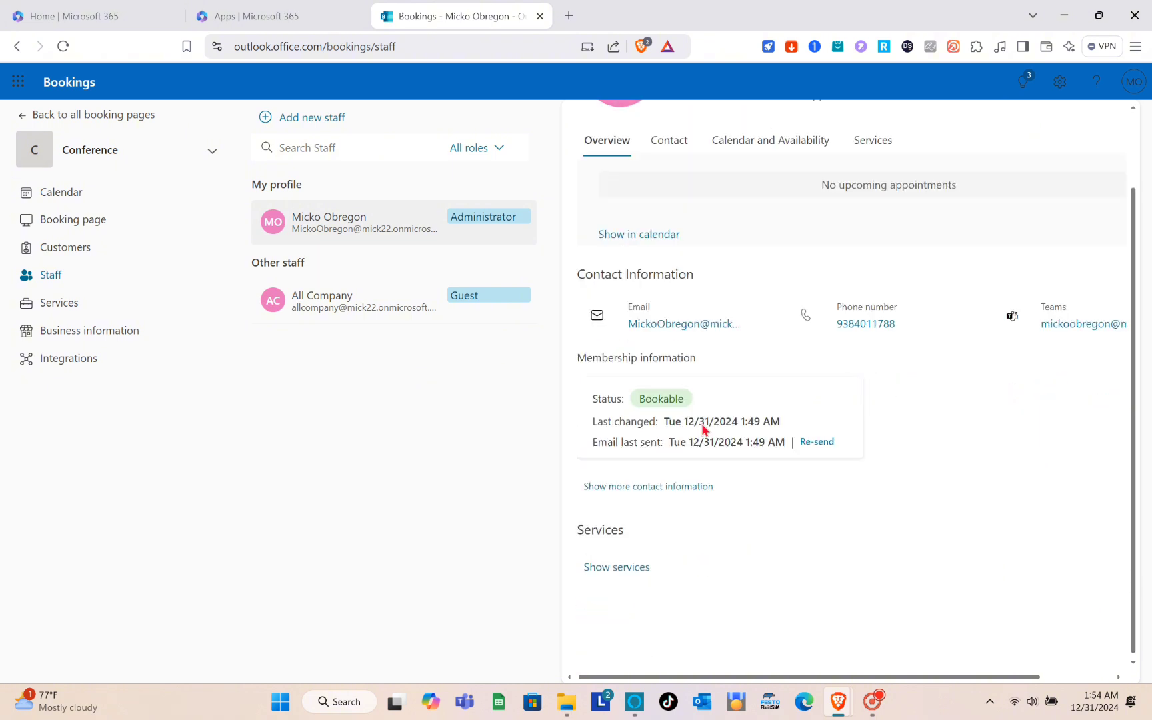
Review the 1 hour meeting service's overview, service details, calendar availability and assigned staff.
click(61, 306)
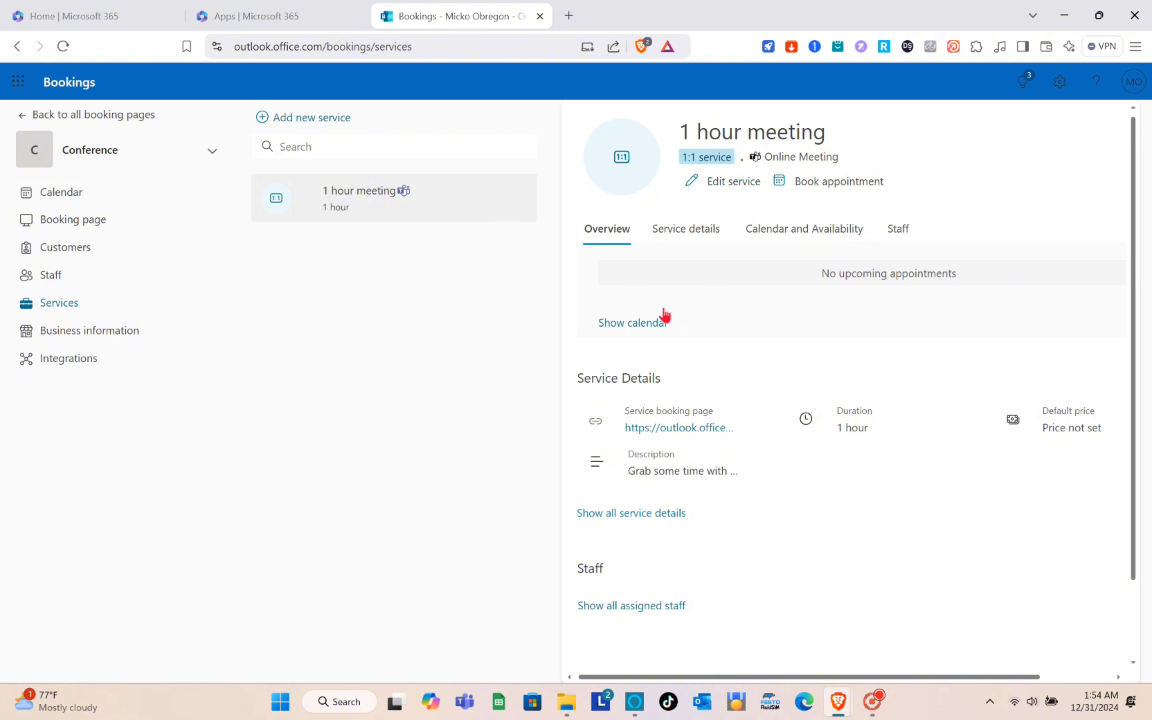
scroll(663, 315, down, 2)
scroll(663, 313, up, 2)
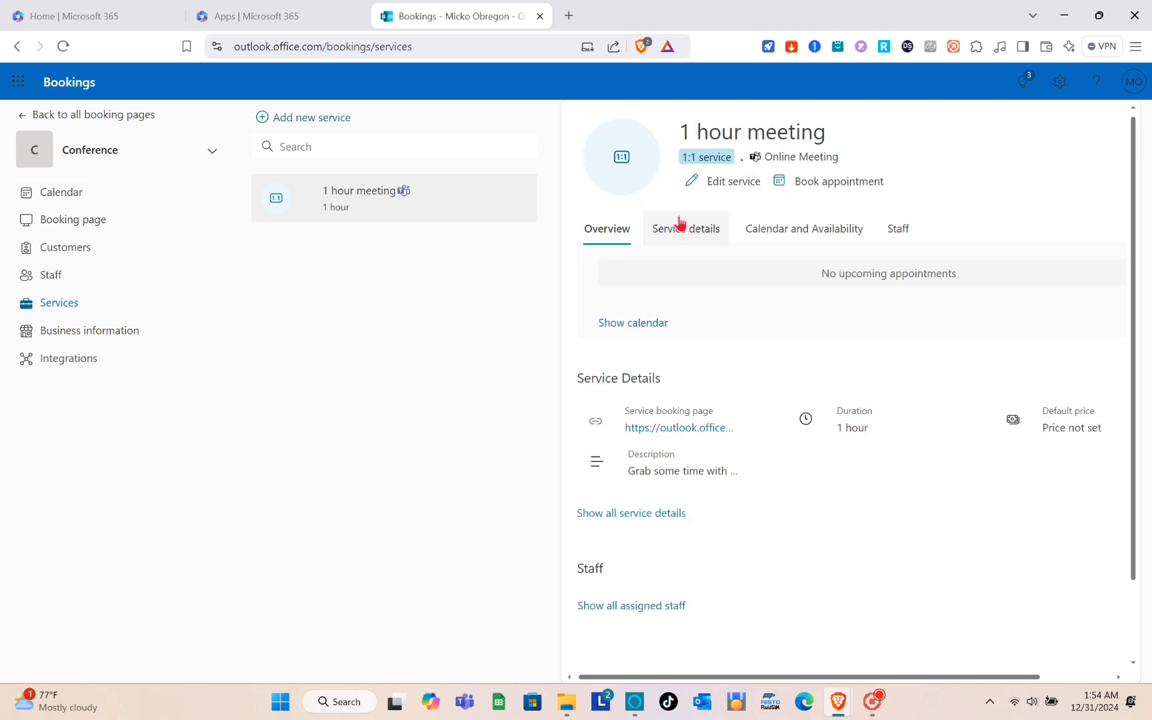
click(681, 237)
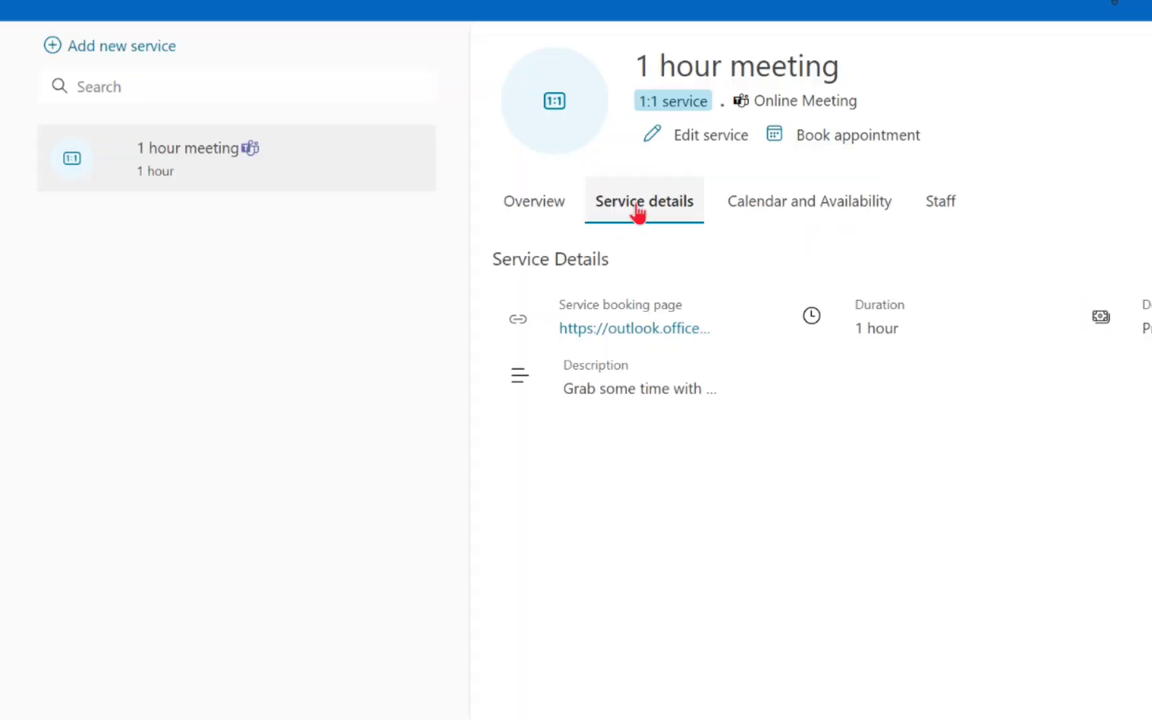
click(802, 200)
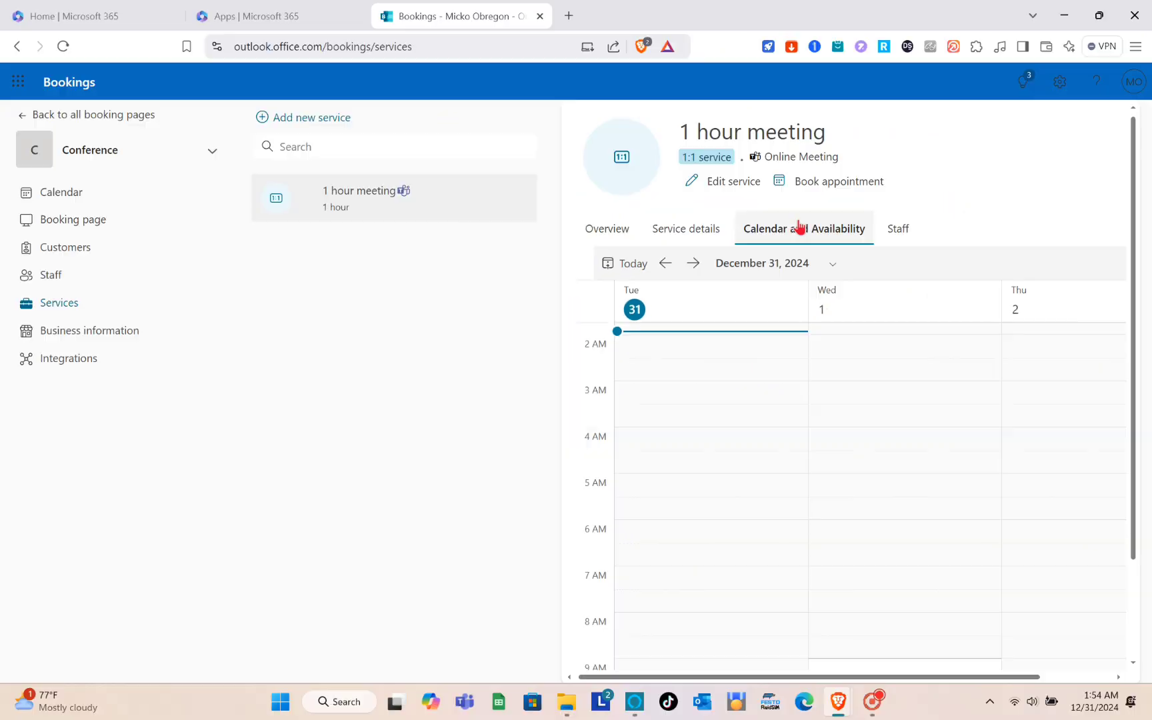
scroll(786, 390, down, 5)
scroll(789, 390, right, 2)
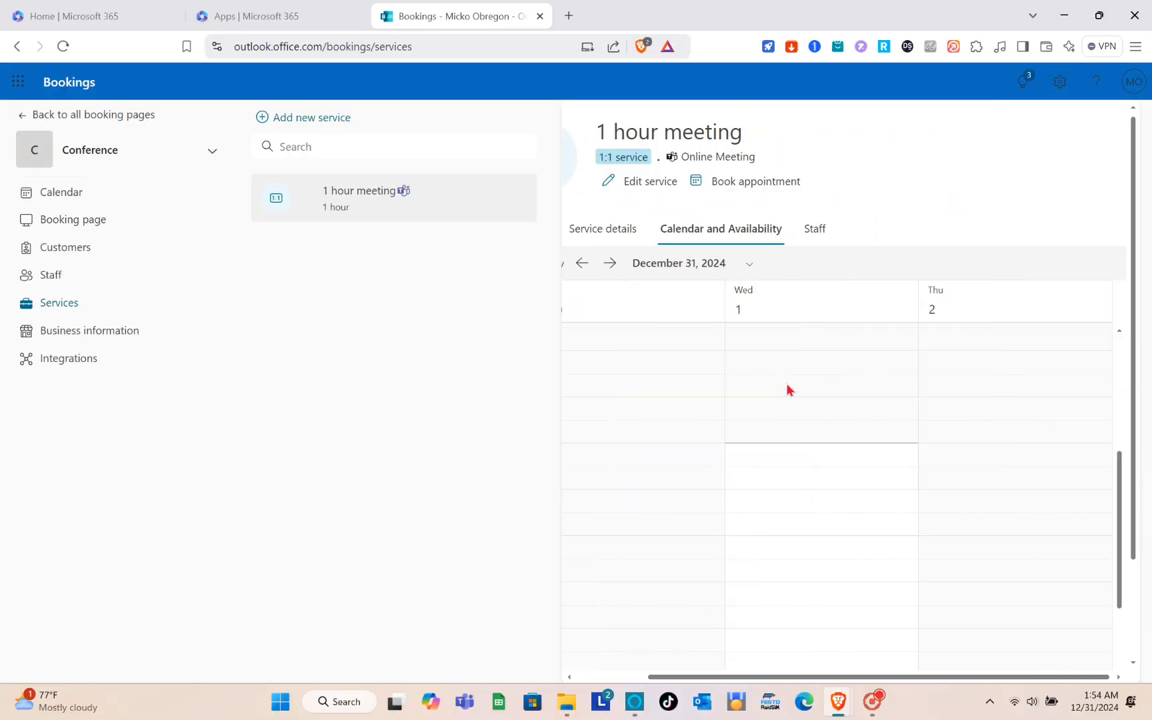
scroll(789, 390, up, 3)
scroll(789, 390, left, 2)
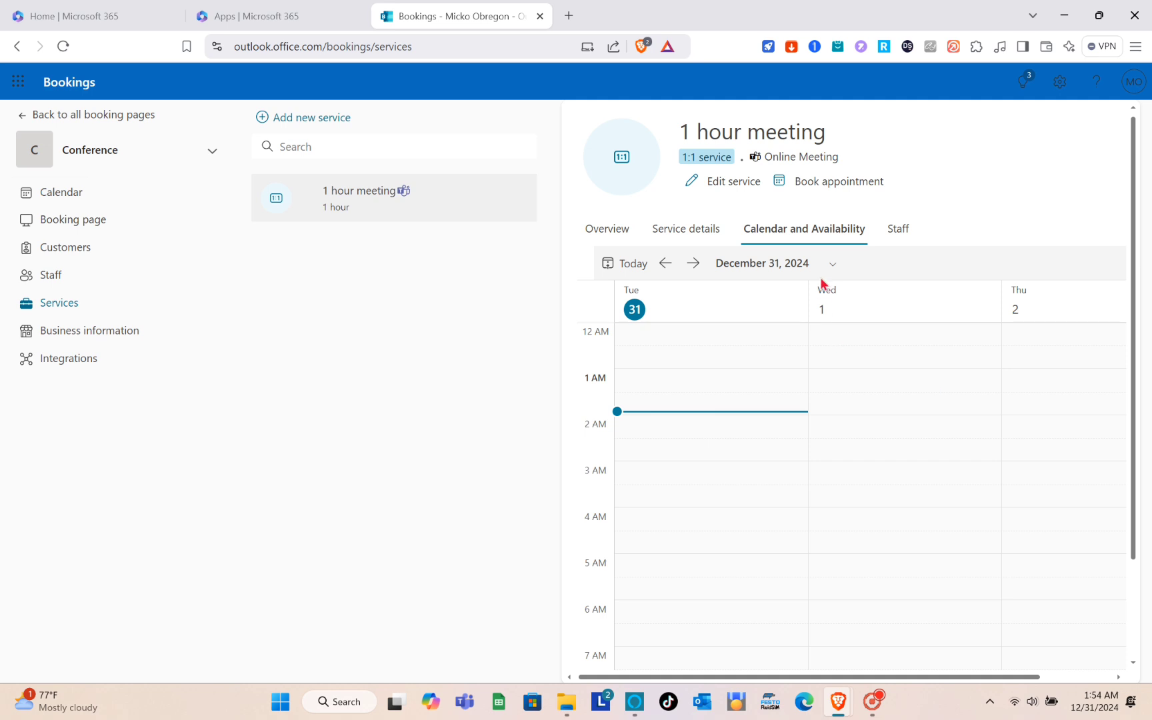
click(903, 237)
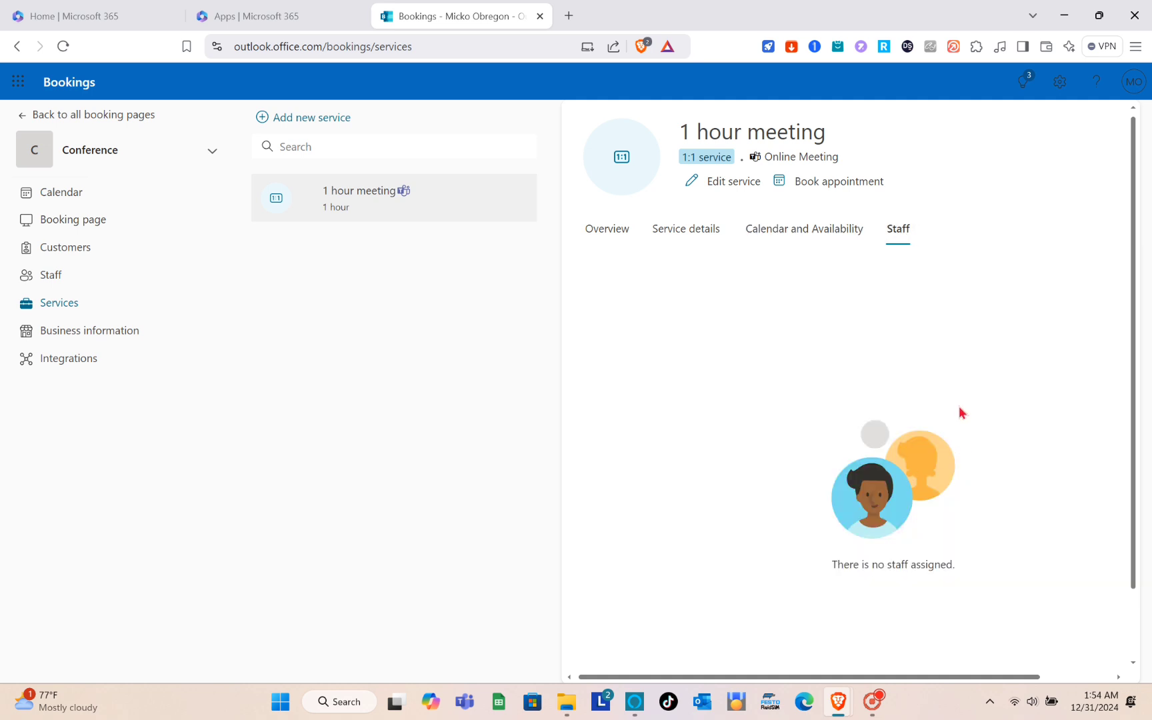
click(596, 238)
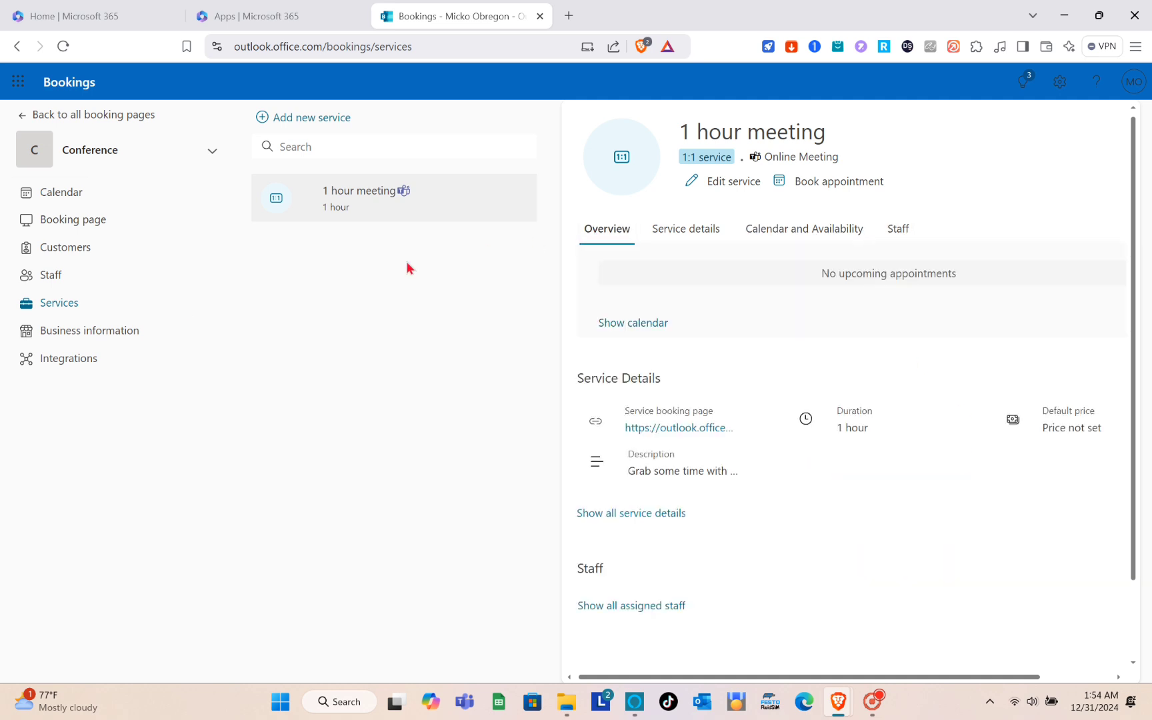
In the business information, review the basic details and the privacy policy and terms and conditions fields.
click(90, 343)
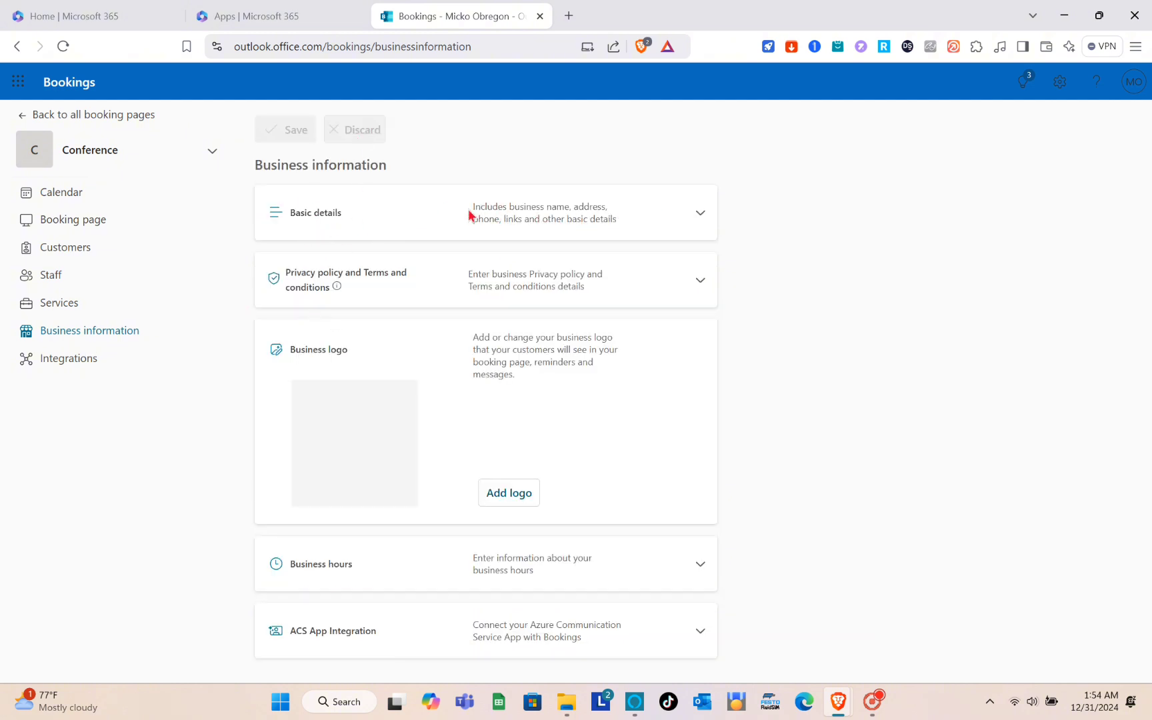
click(699, 222)
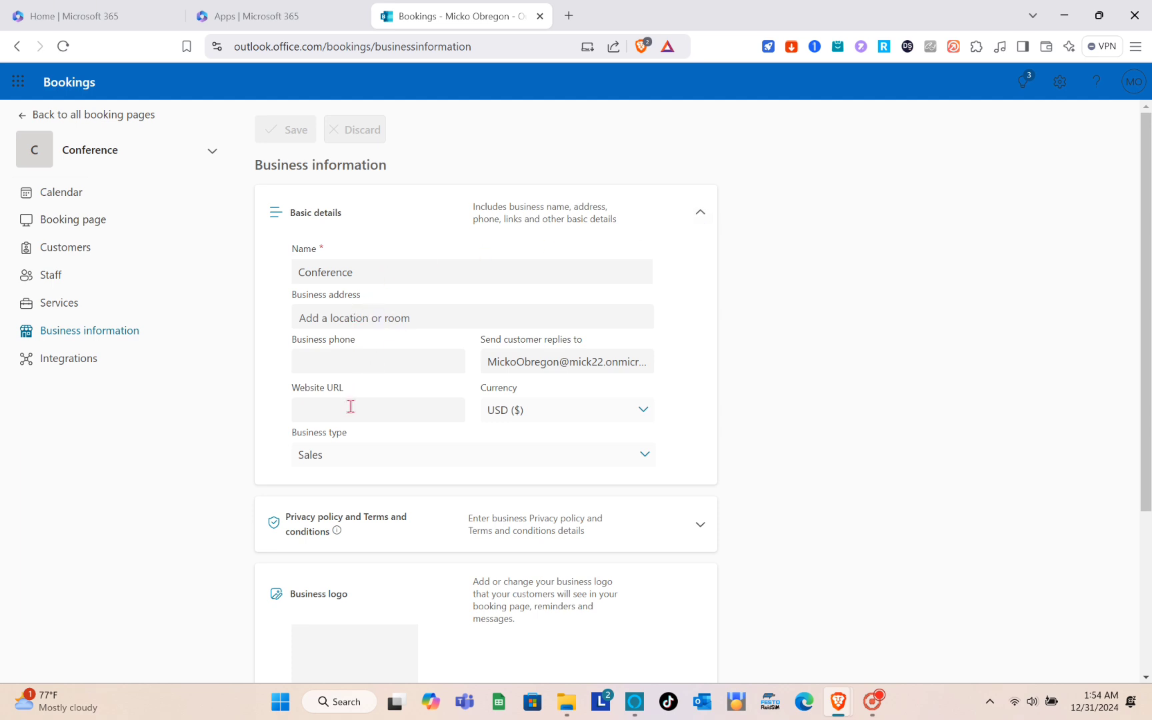
scroll(374, 410, down, 3)
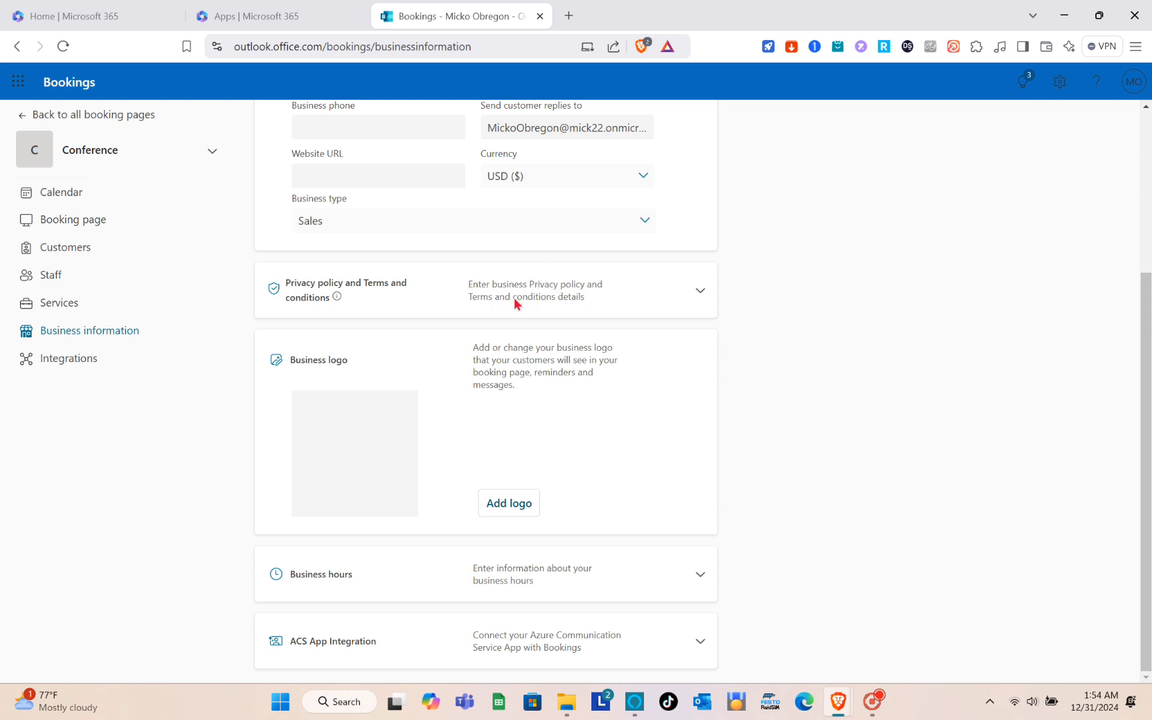
click(700, 293)
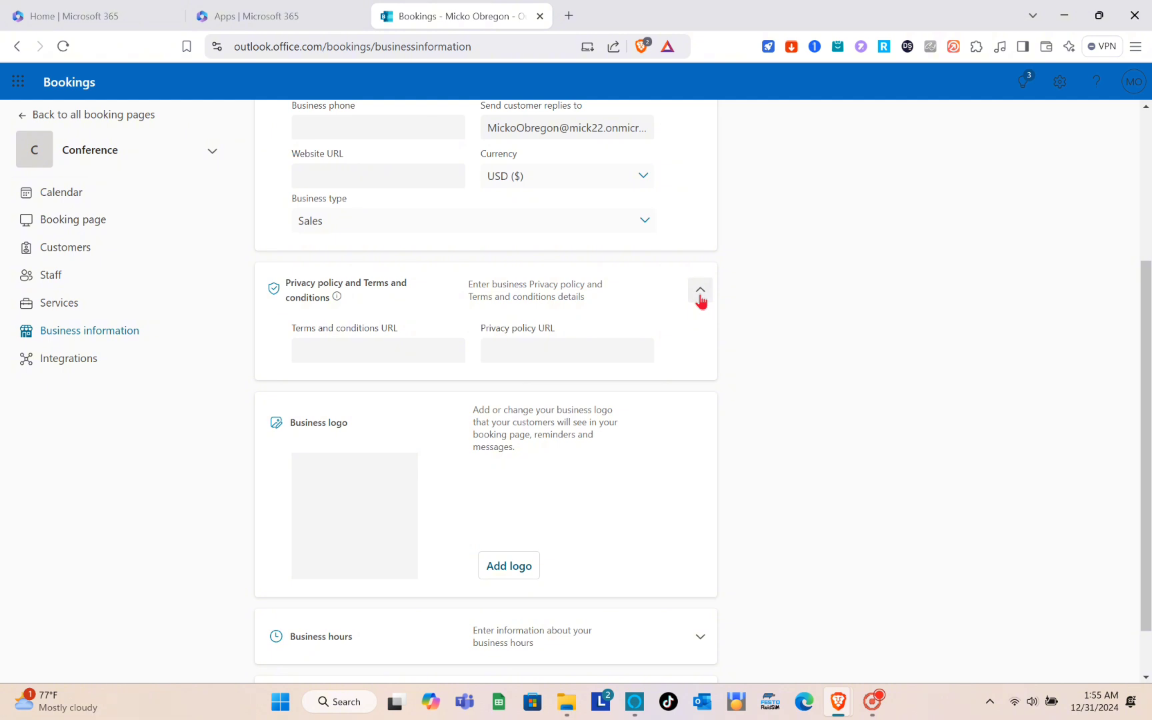
click(700, 293)
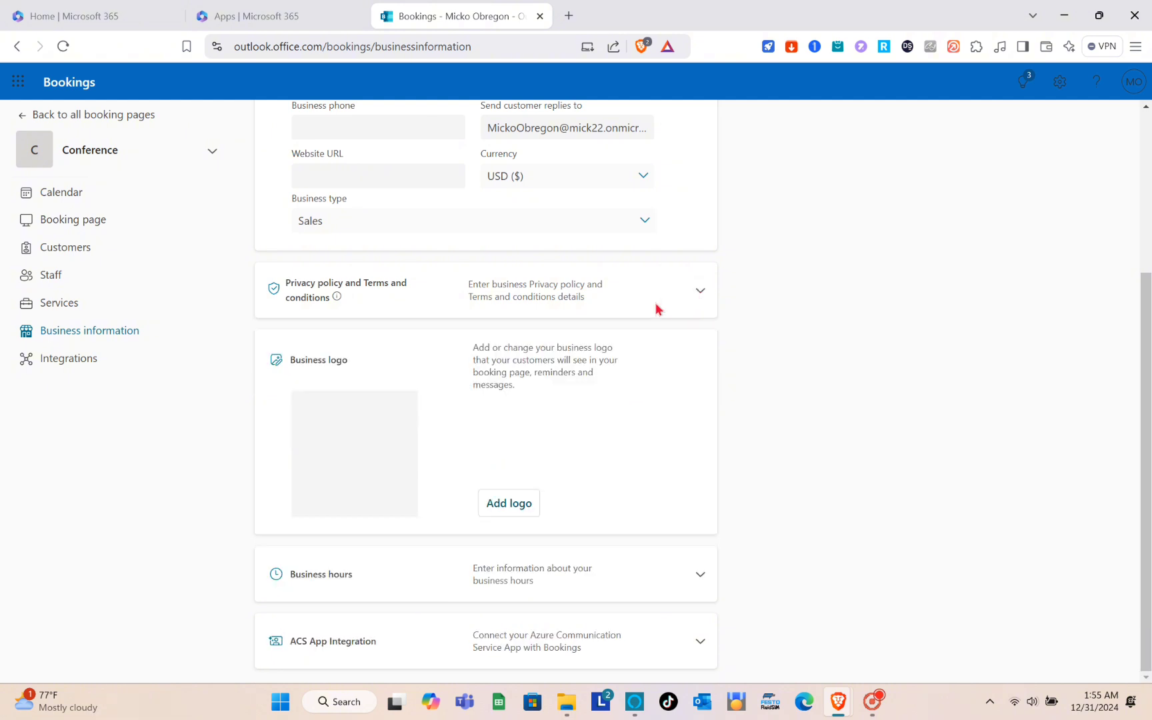
Check the business logo upload without choosing a file, and review the weekly business hours.
click(516, 506)
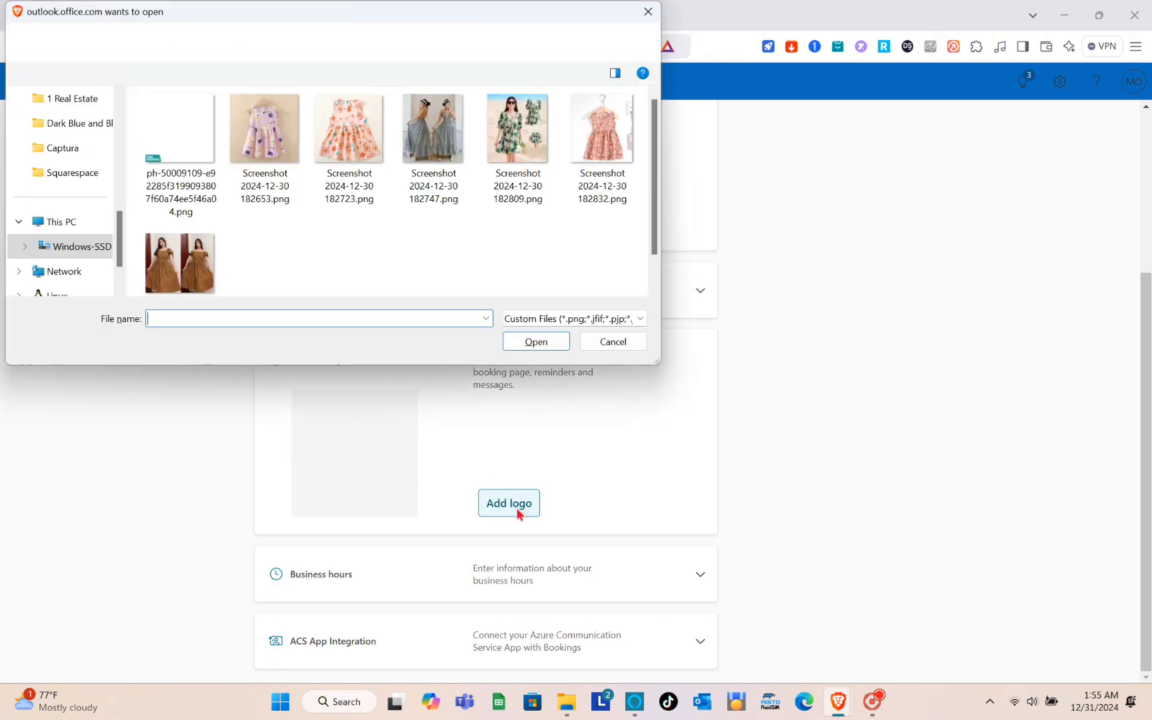
click(648, 9)
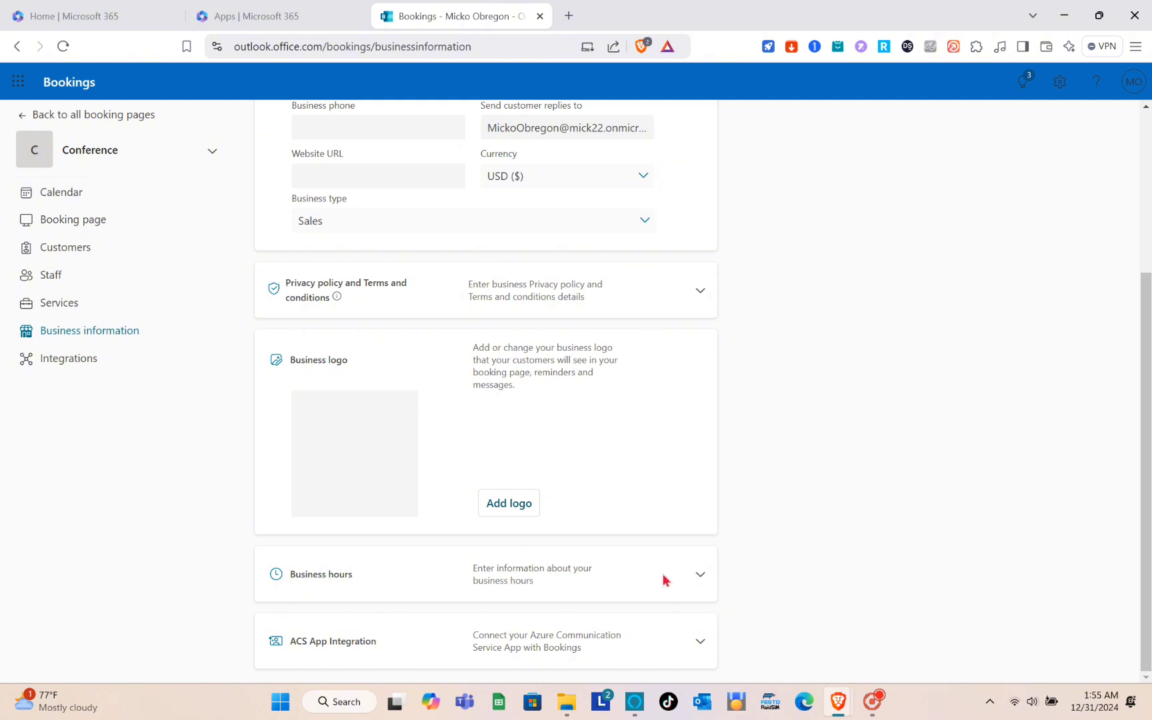
click(697, 577)
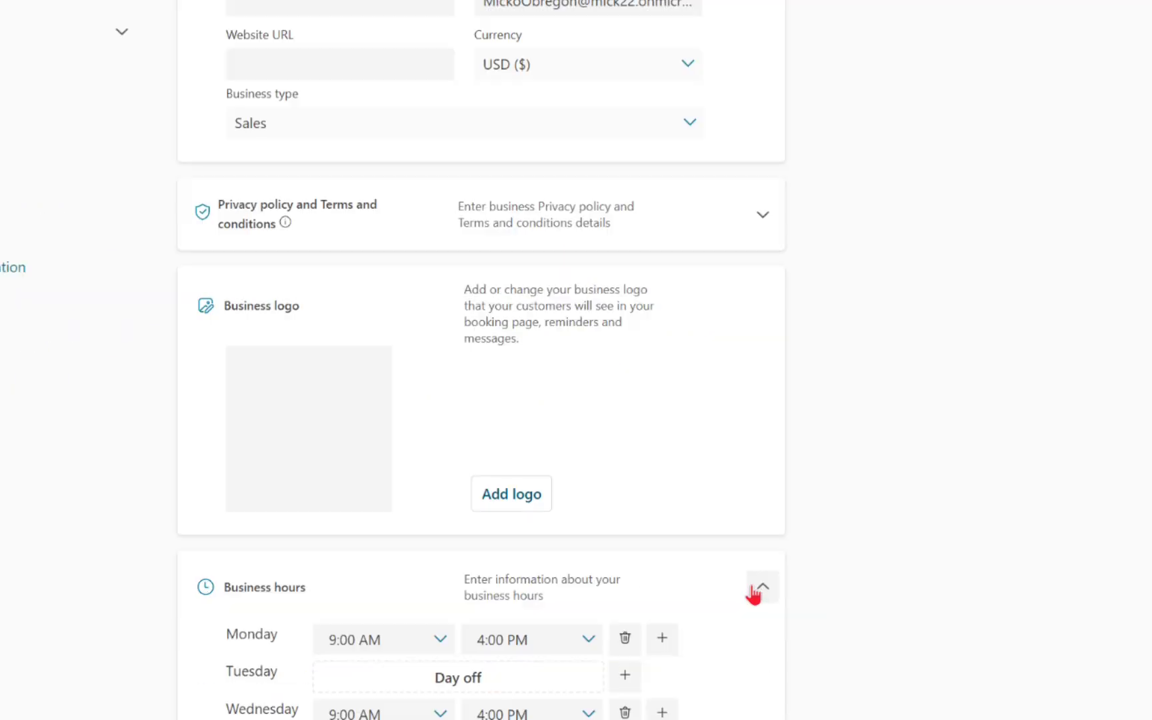
scroll(576, 599, down, 4)
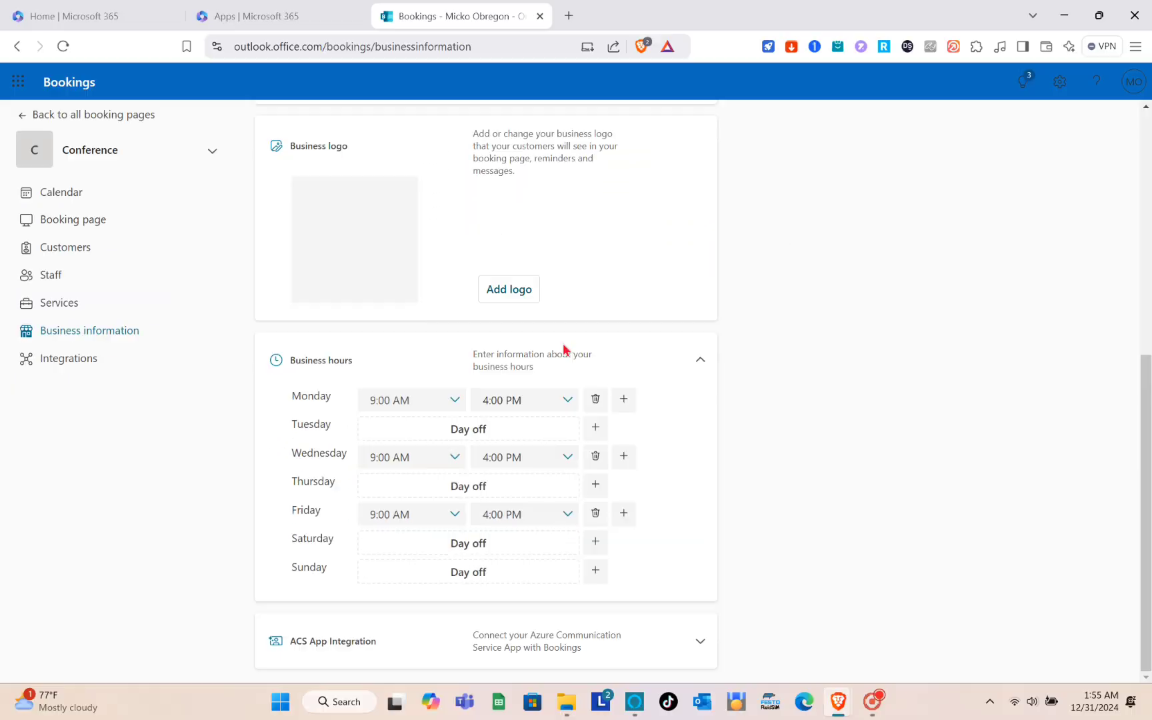
click(697, 368)
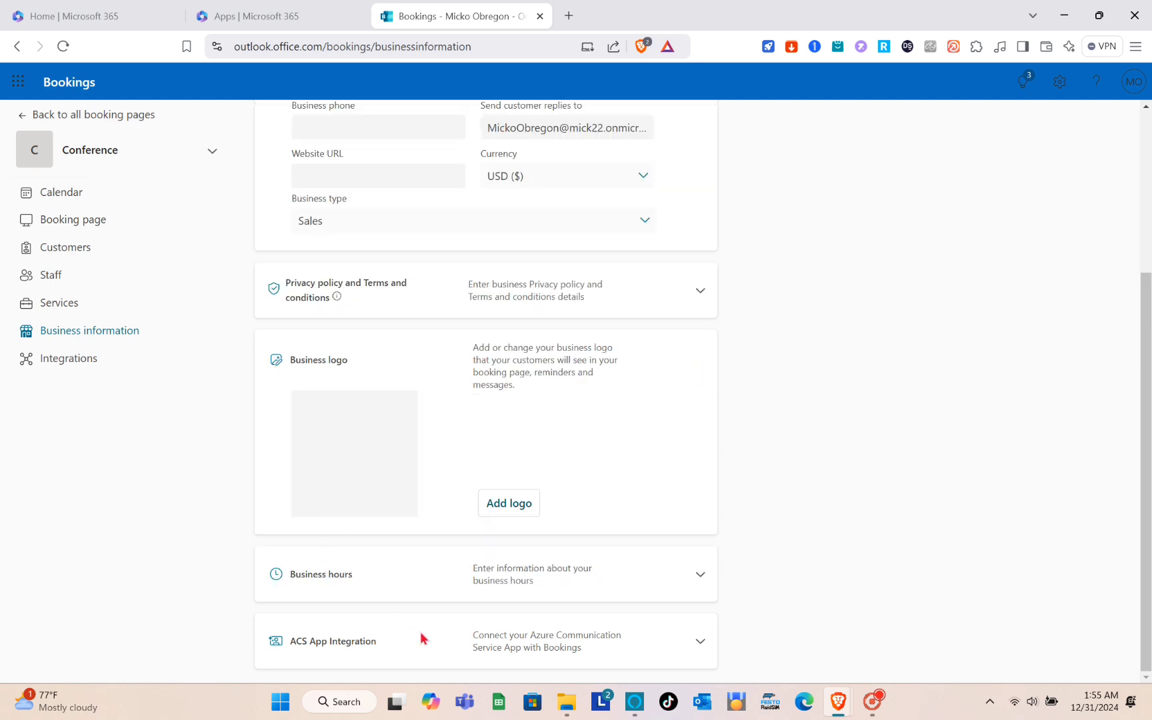
Review the ACS App Integration settings in the business information and the Power Automate connector under Integrations.
click(697, 641)
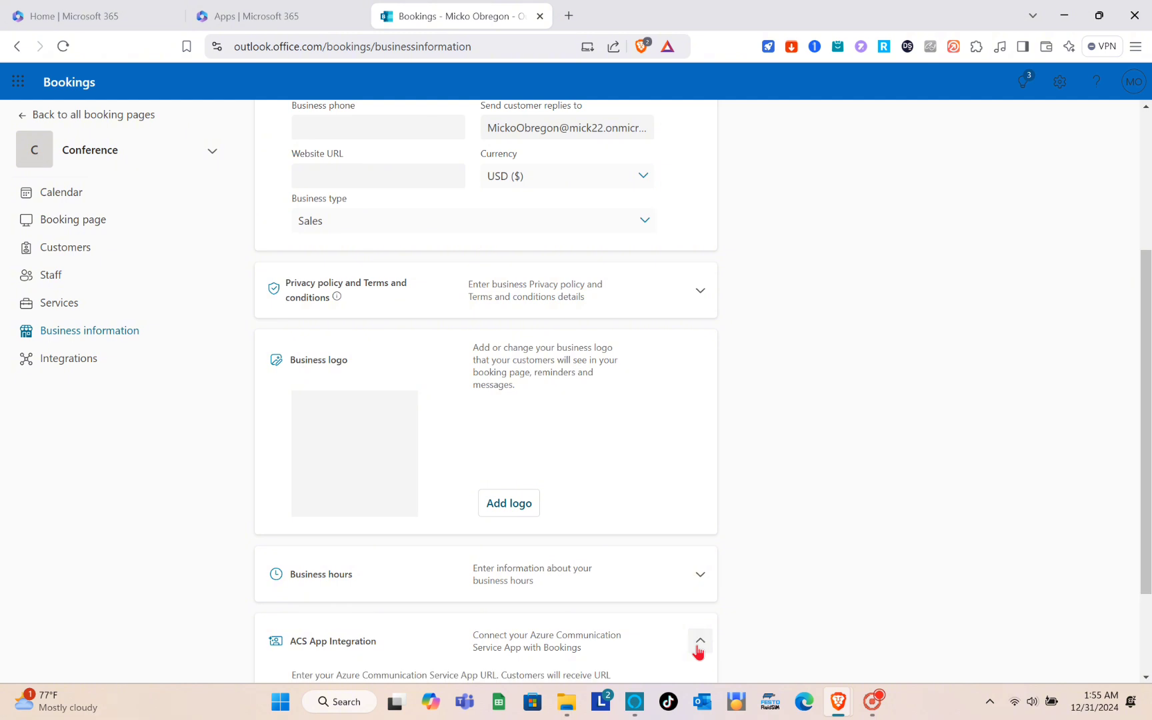
scroll(560, 597, down, 2)
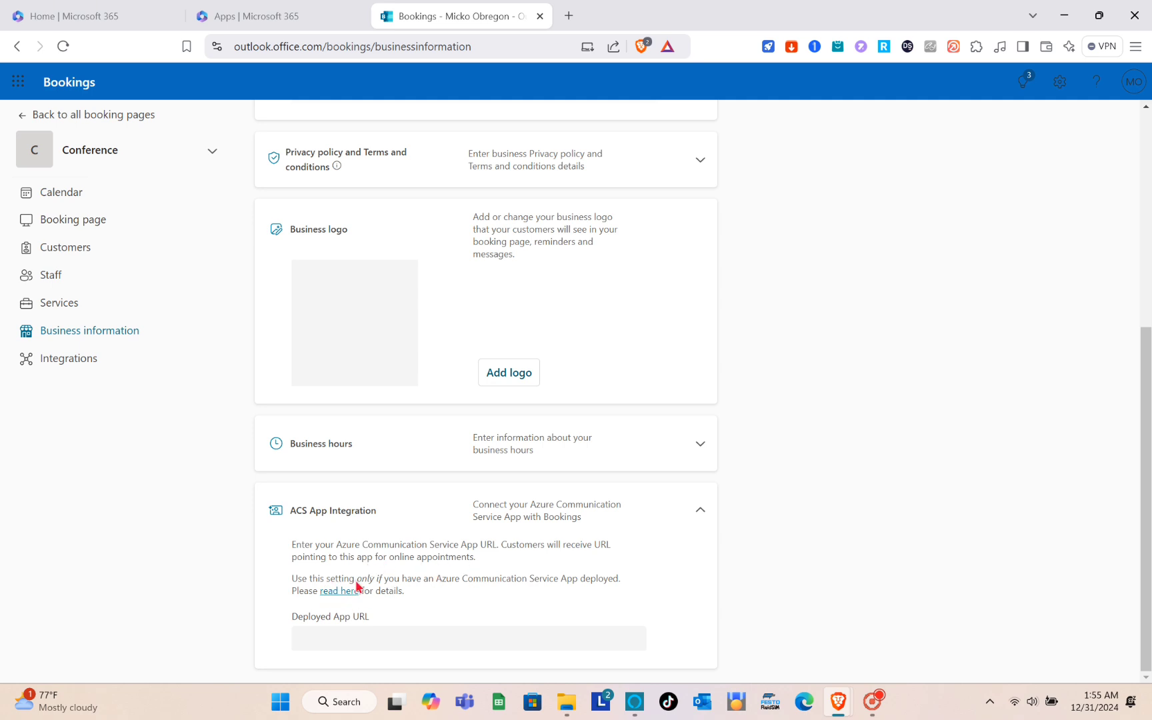
click(69, 359)
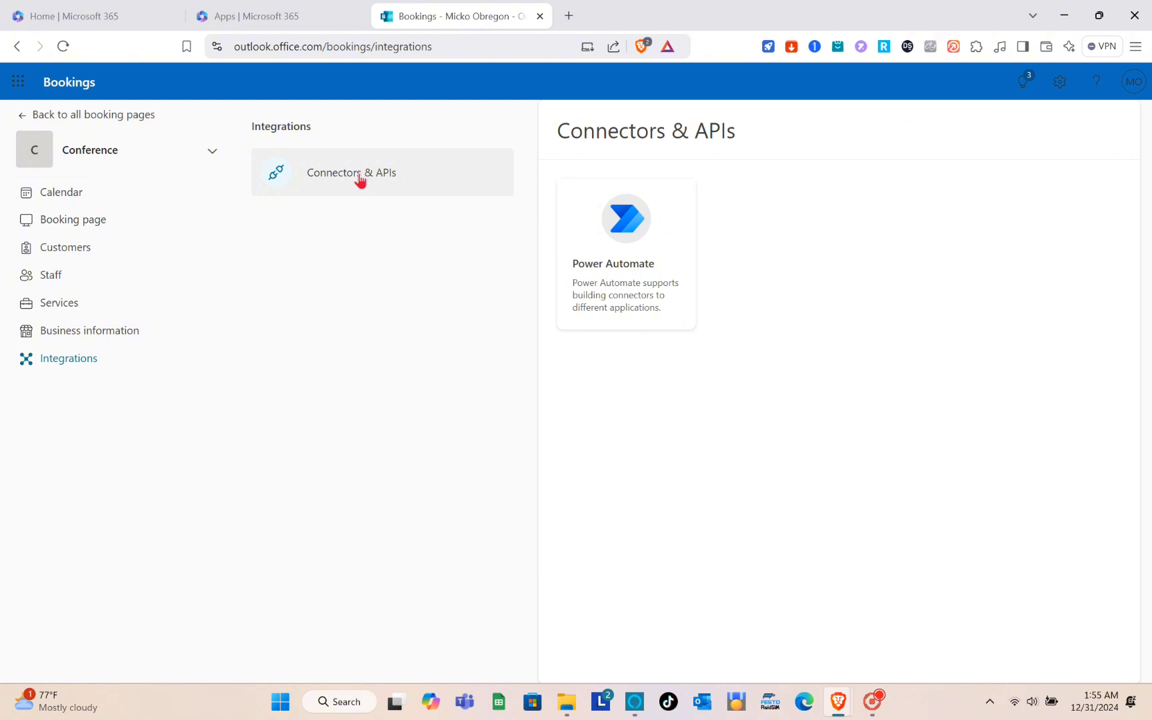
click(656, 316)
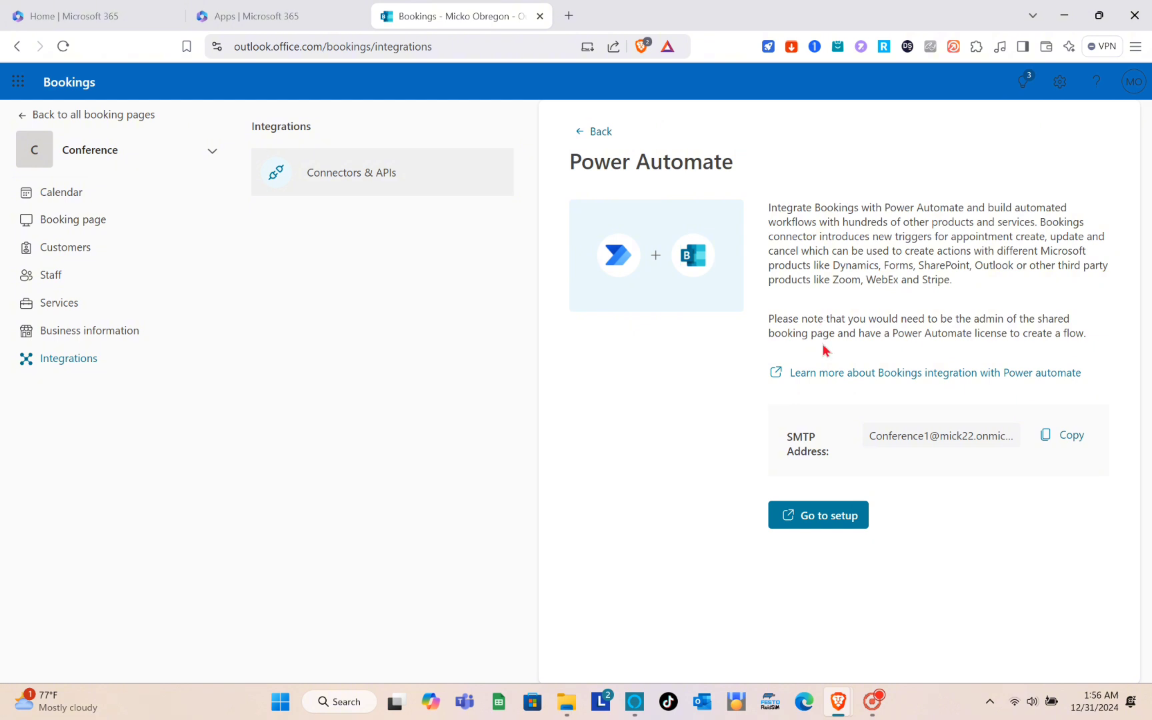
Go to the Power Automate setup for Bookings and sign in to Power Automate.
click(847, 516)
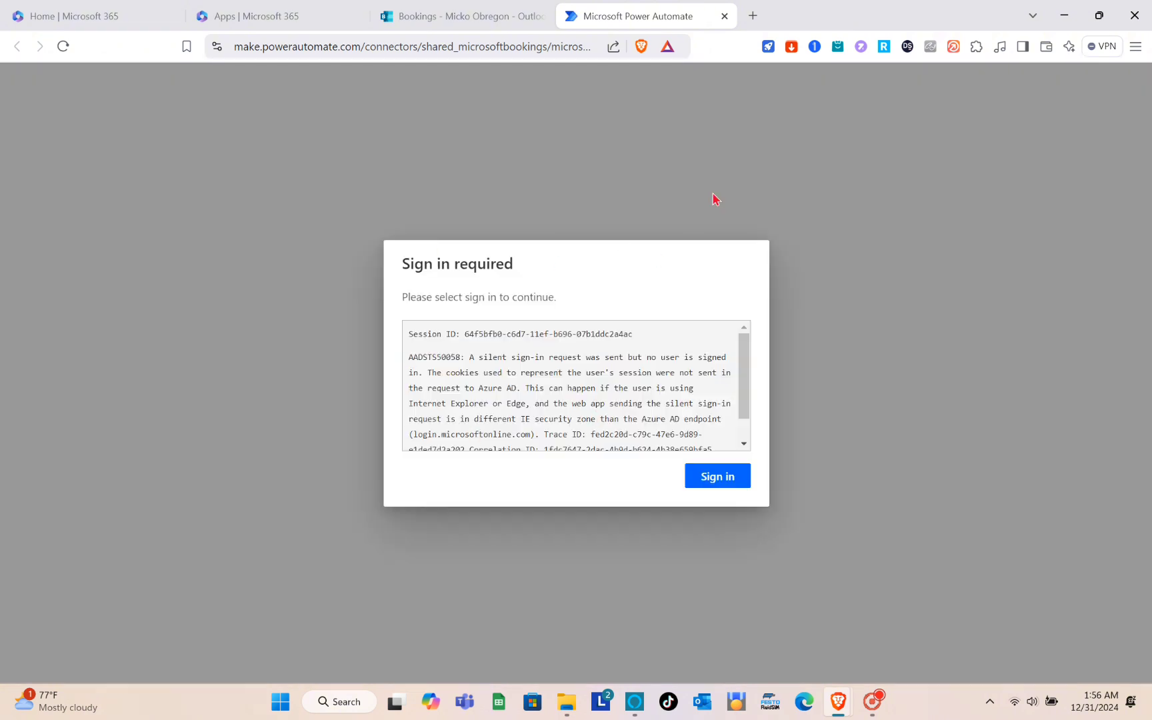
scroll(583, 348, down, 1)
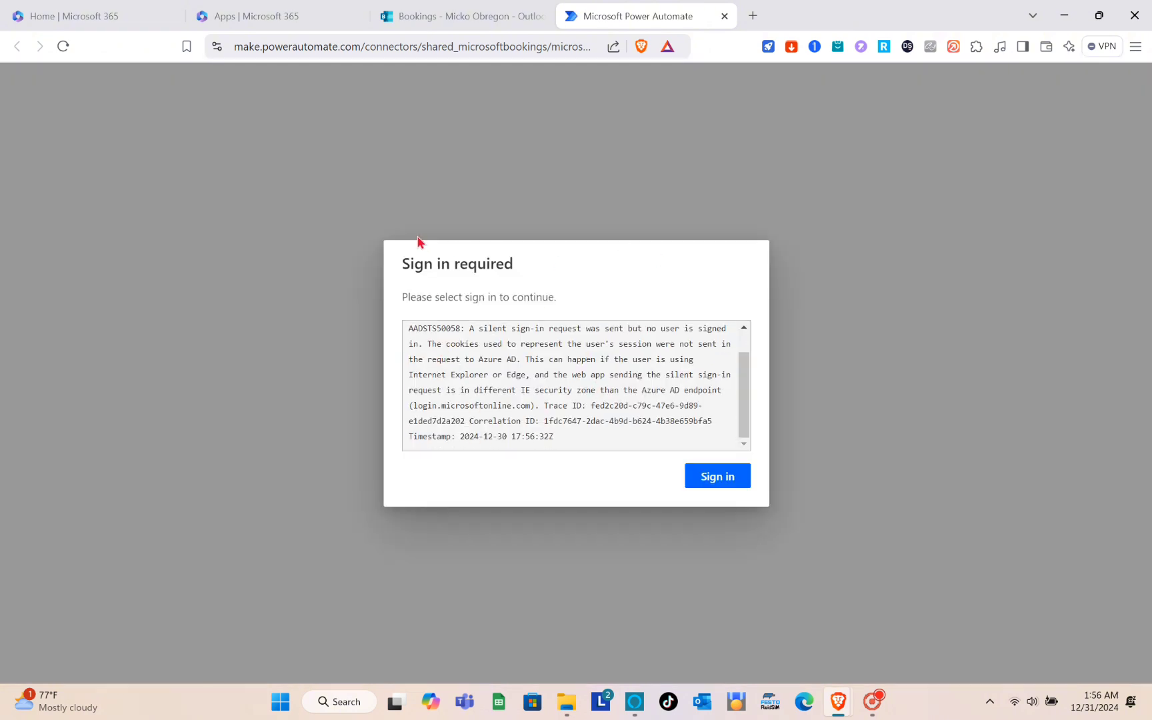
click(720, 473)
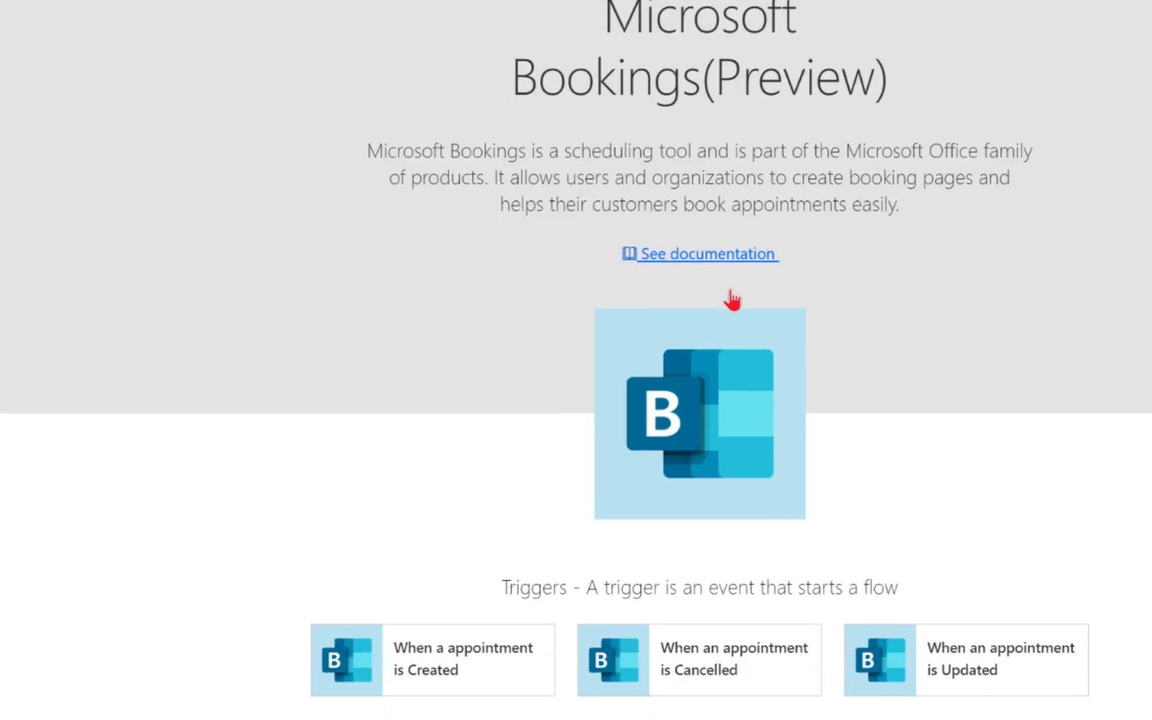
Review the Microsoft Bookings connector's triggers and templates, and start a flow from the "When a appointment is Created" trigger.
scroll(686, 348, down, 2)
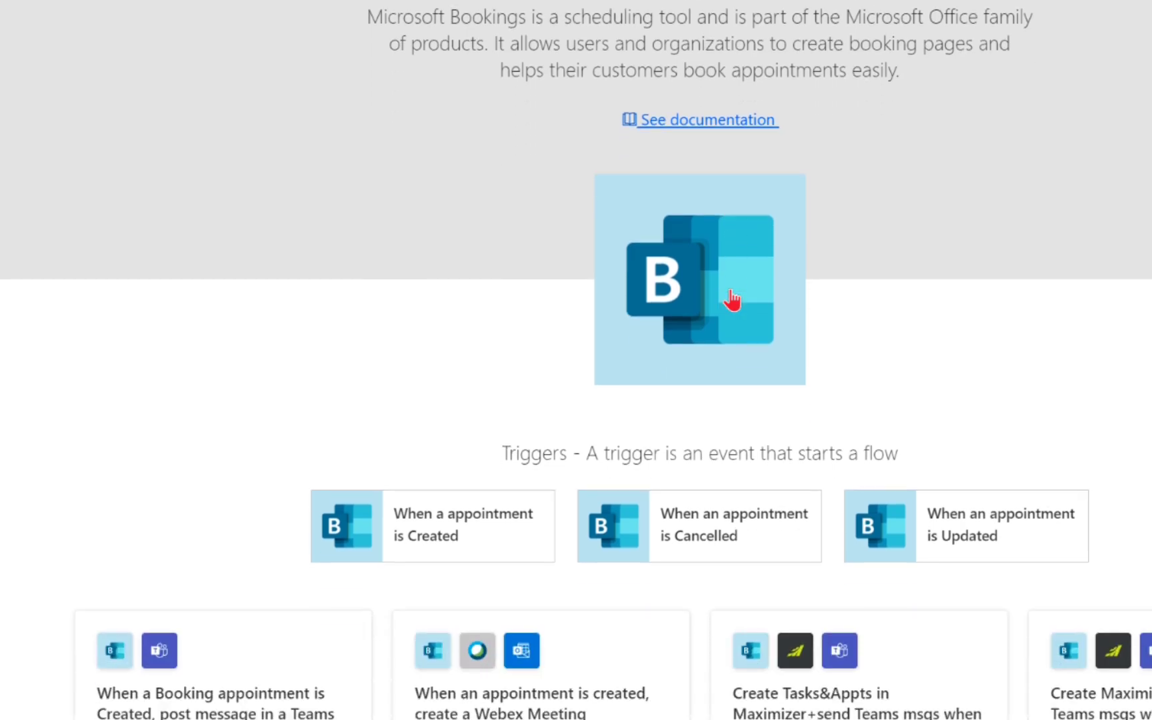
scroll(731, 293, down, 3)
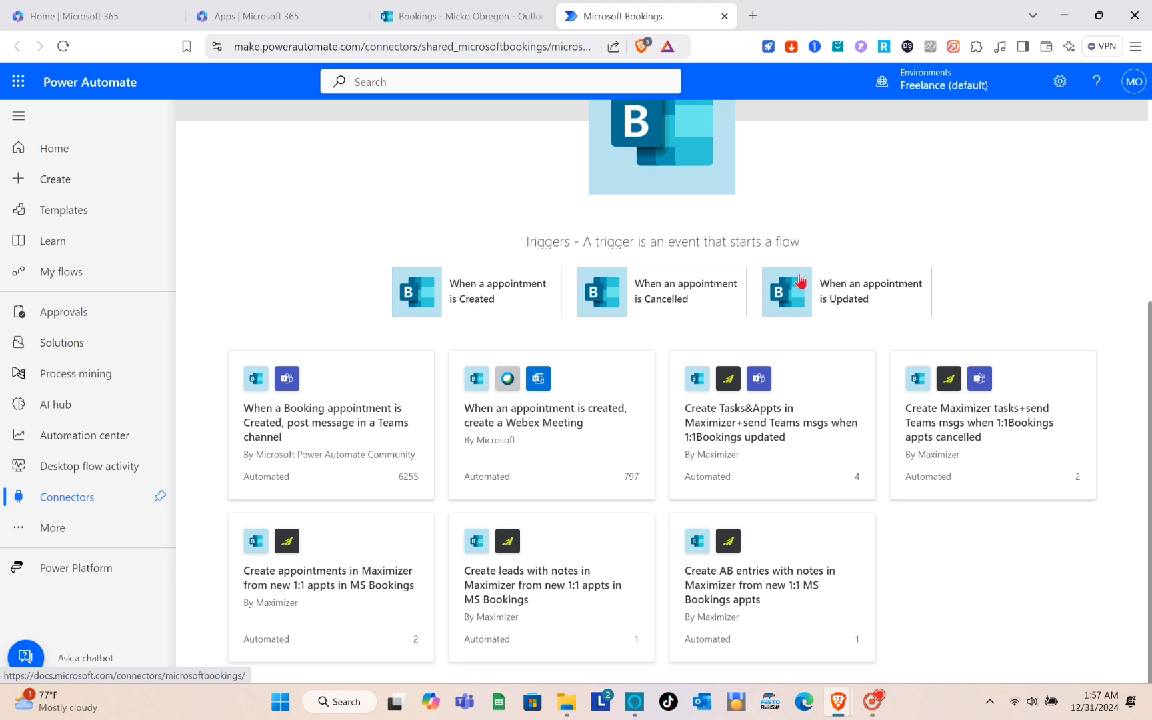
click(481, 308)
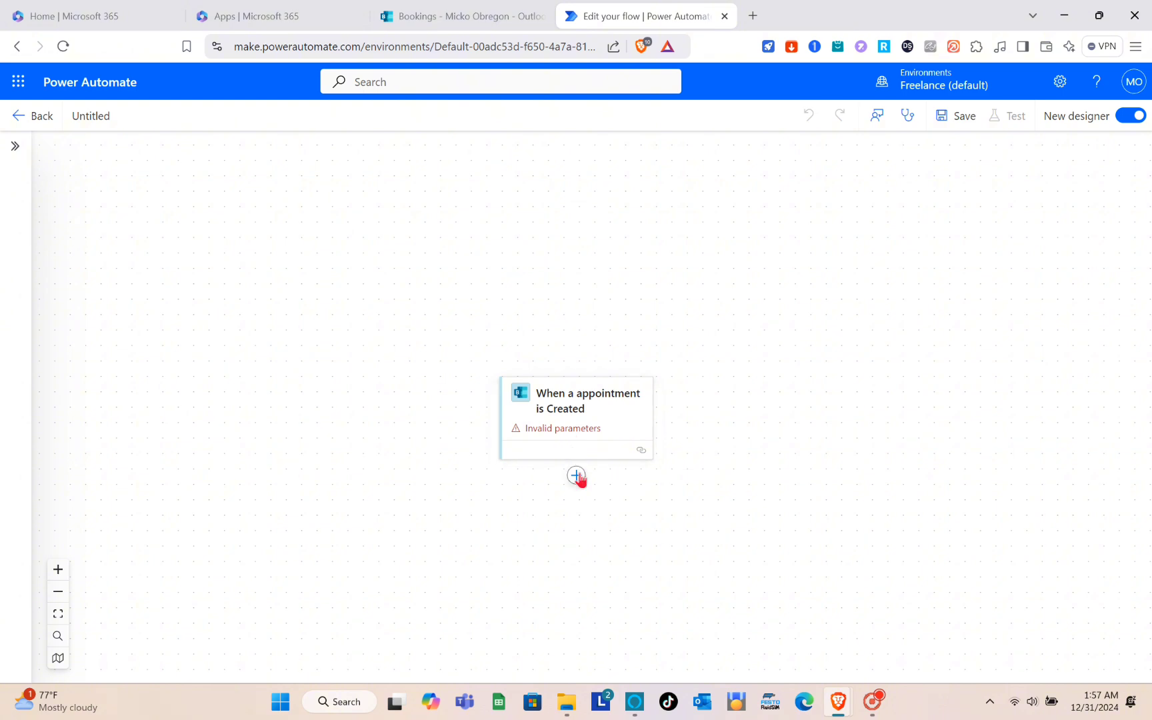
Insert the Microsoft Teams action "Add a member to a team" after the appointment trigger, without signing in to create a connection.
drag(577, 476, 491, 414)
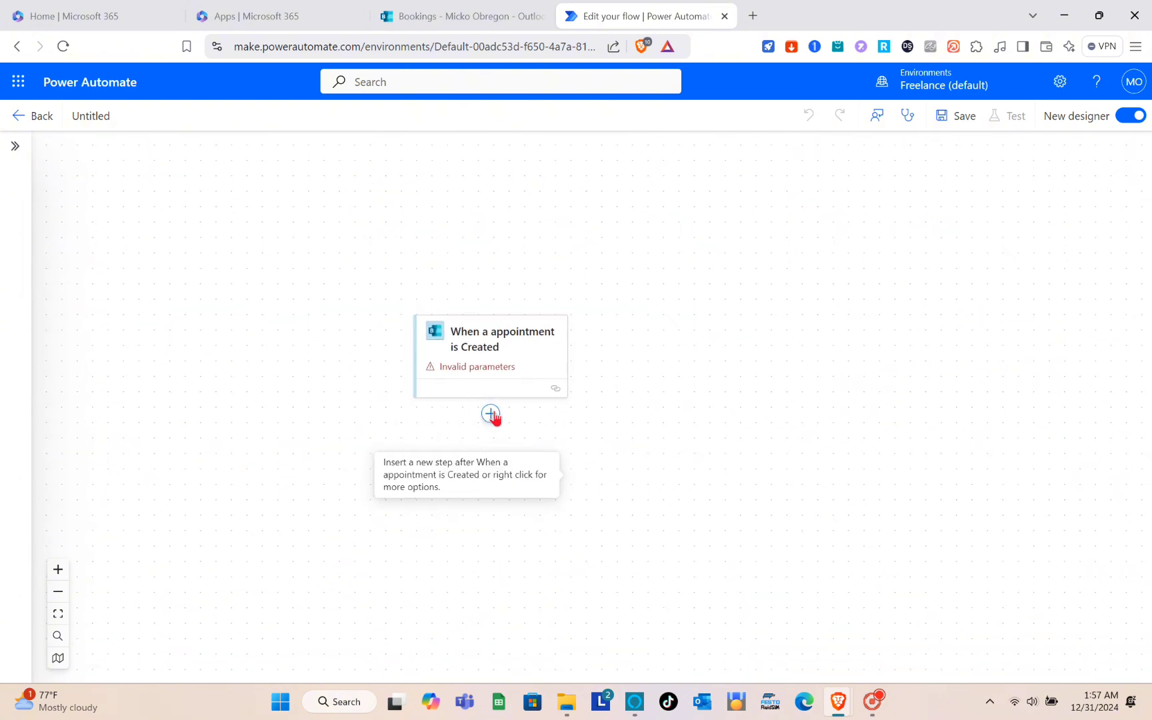
click(492, 415)
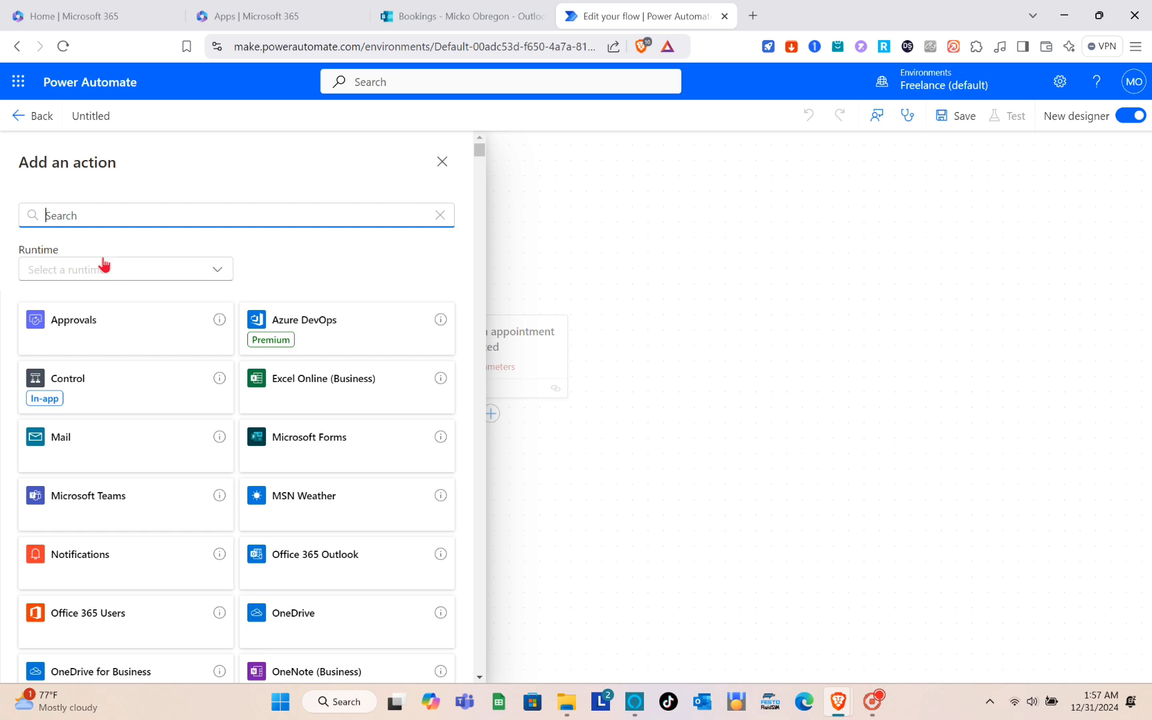
scroll(104, 264, down, 2)
scroll(204, 369, down, 5)
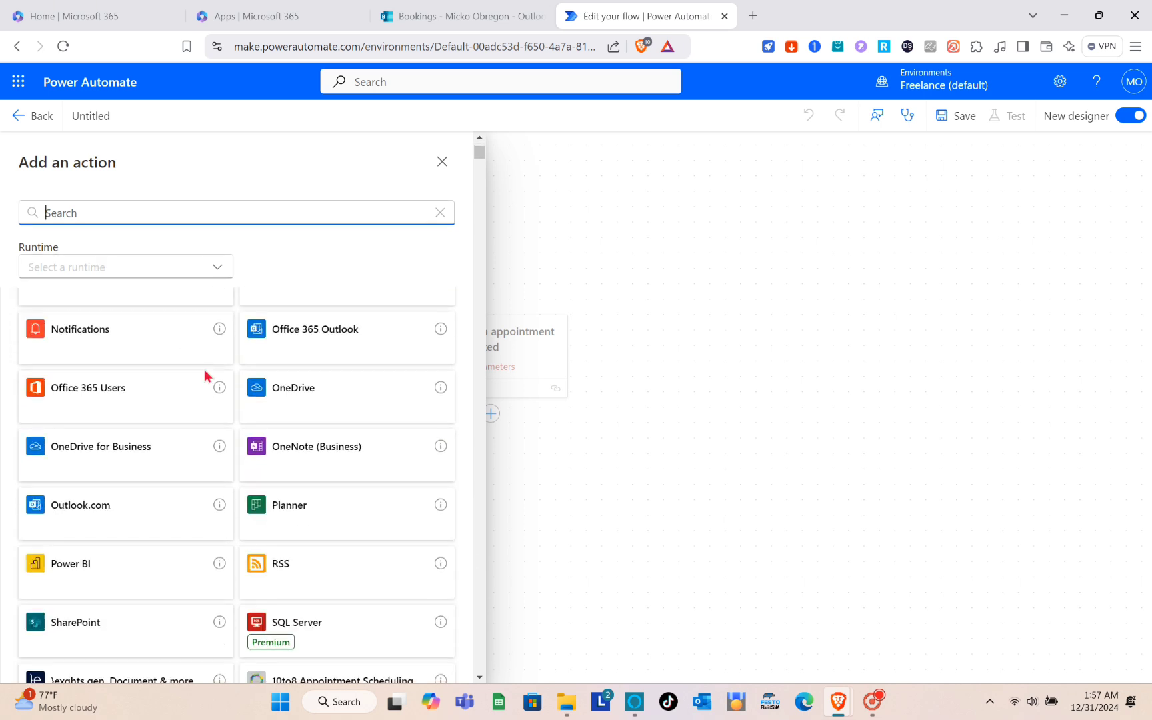
scroll(205, 373, up, 6)
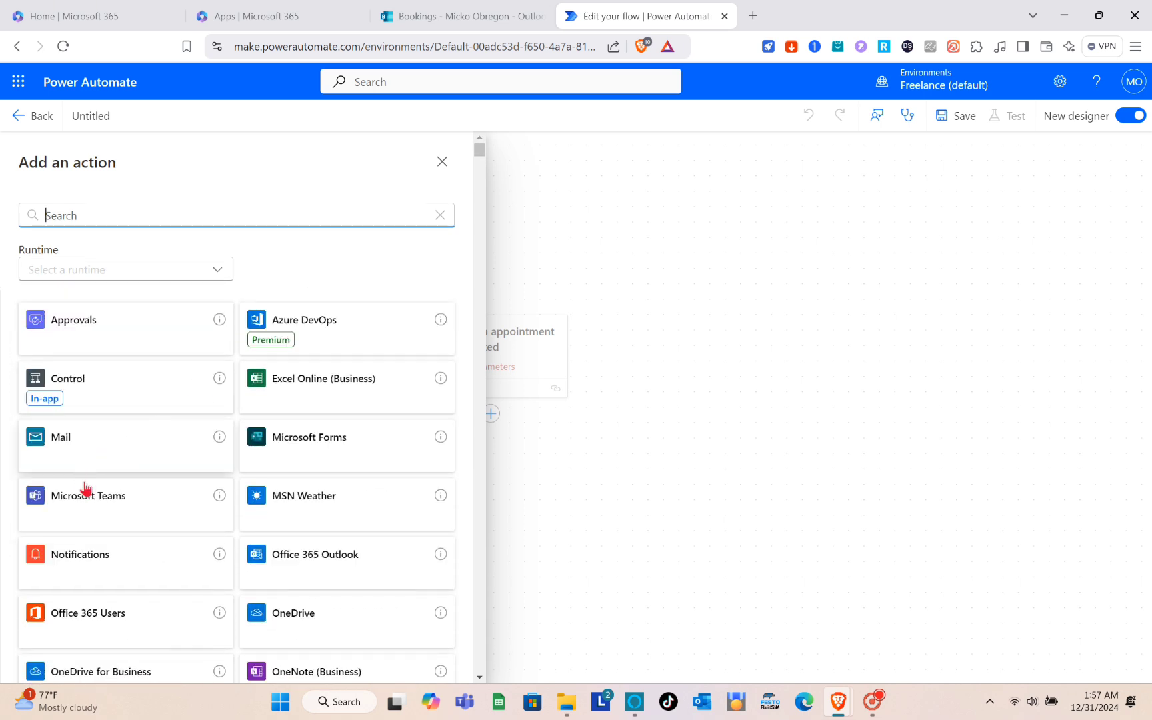
click(191, 503)
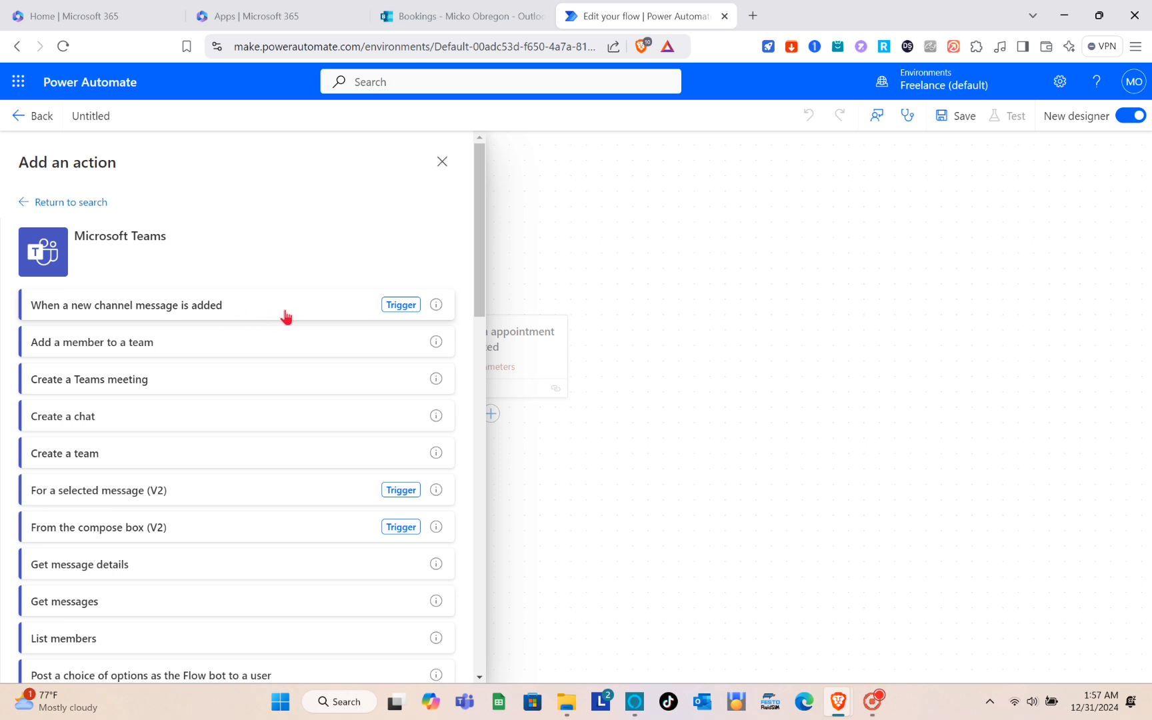
click(155, 356)
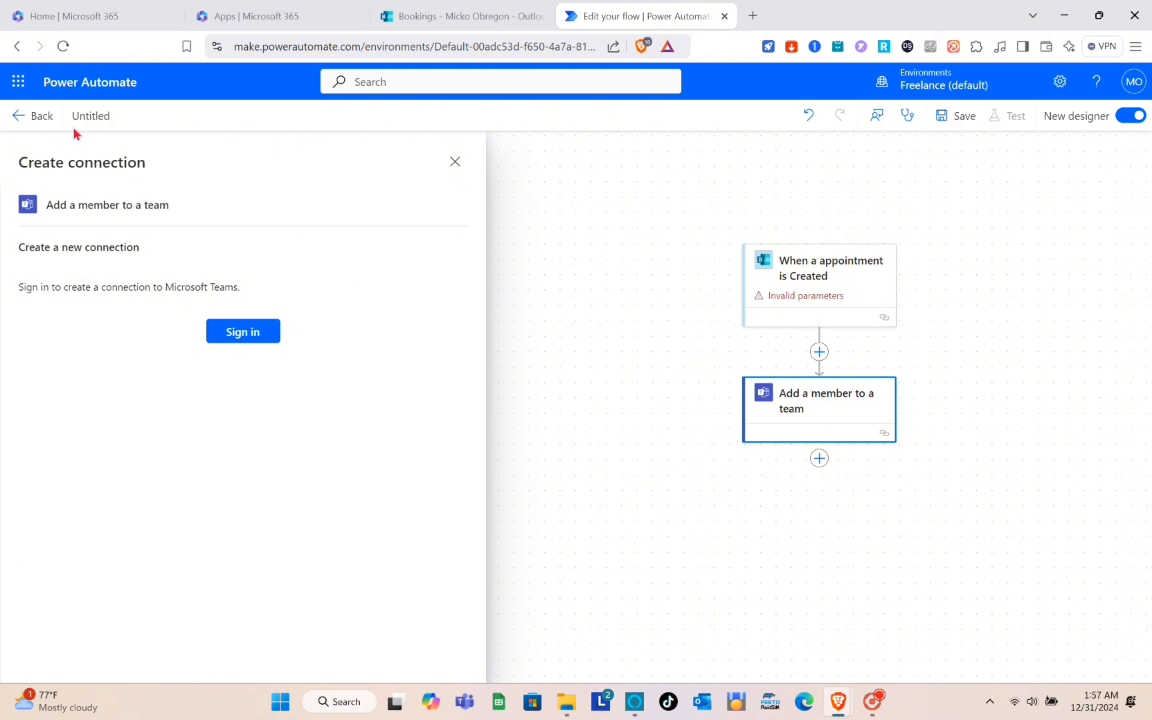
click(453, 162)
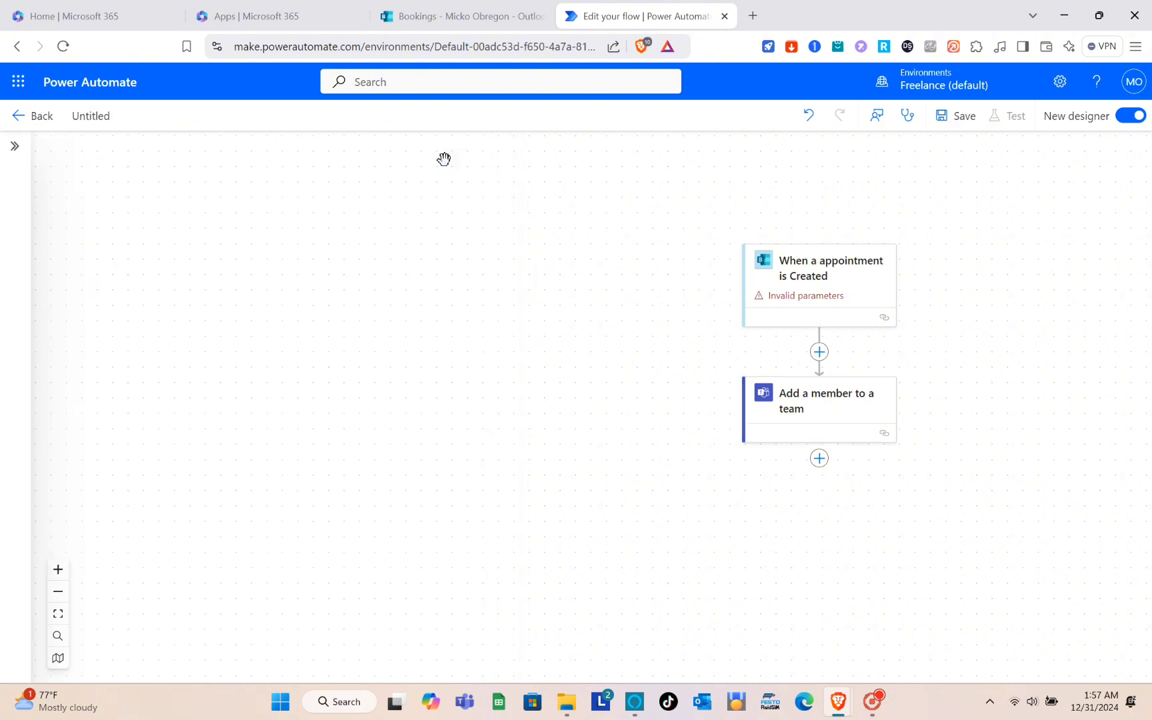
Browse the connectors available for a further action after "Add a member to a team" without adding one.
click(819, 458)
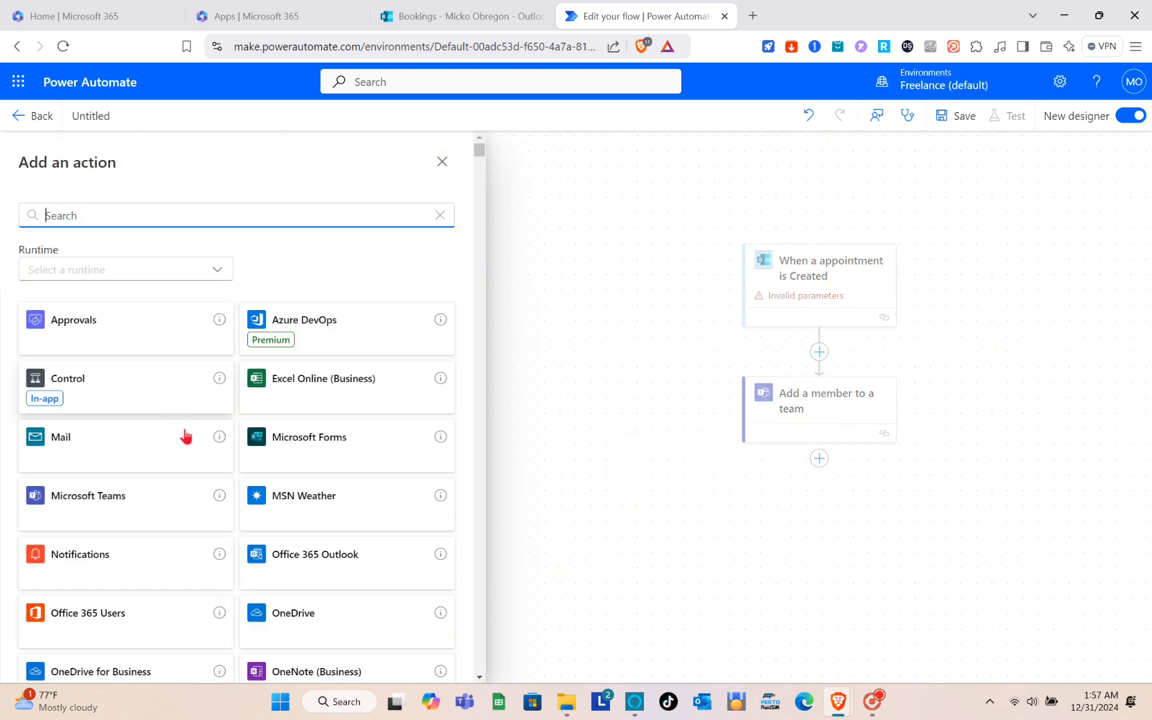
scroll(183, 455, down, 4)
scroll(183, 455, down, 3)
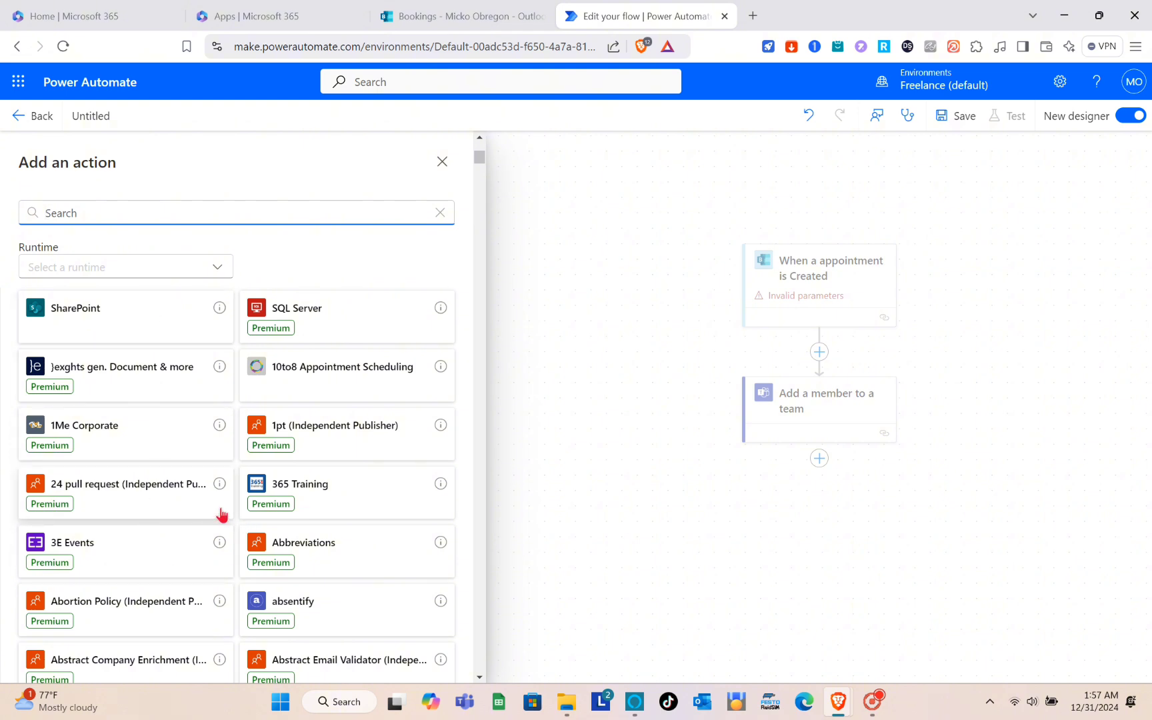
click(692, 390)
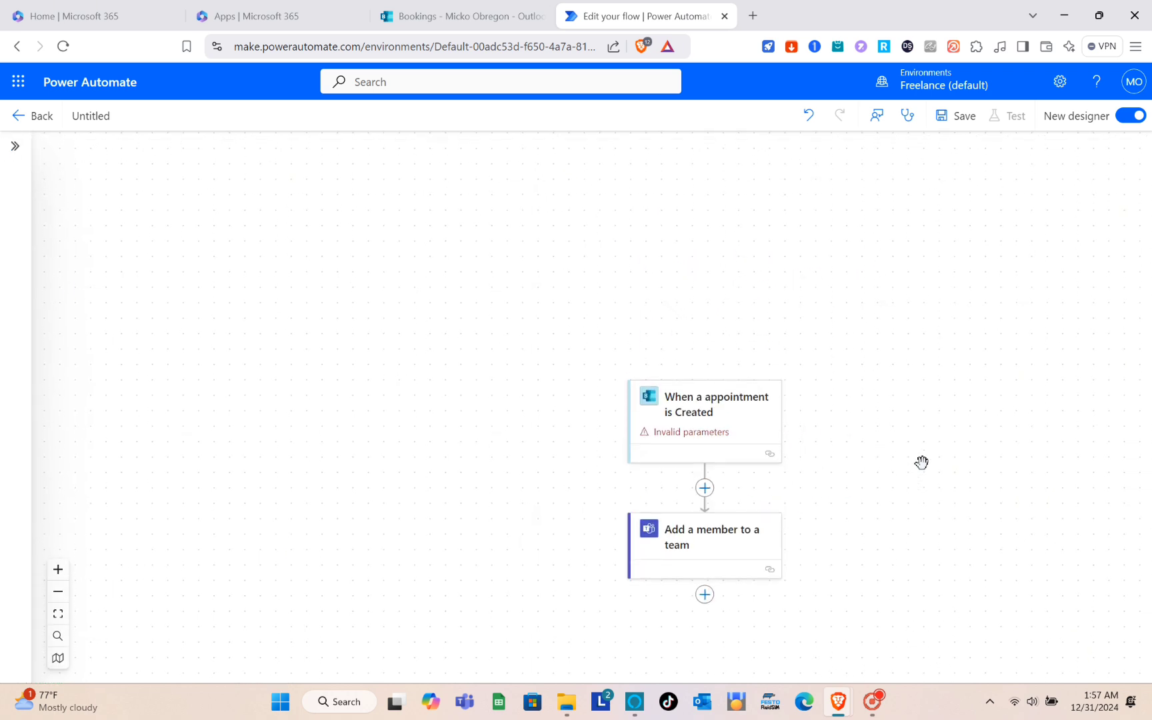
Switch to Bookings, return to all booking pages and copy the sharing link of the first Conference page.
key(ctrl+shift+Tab)
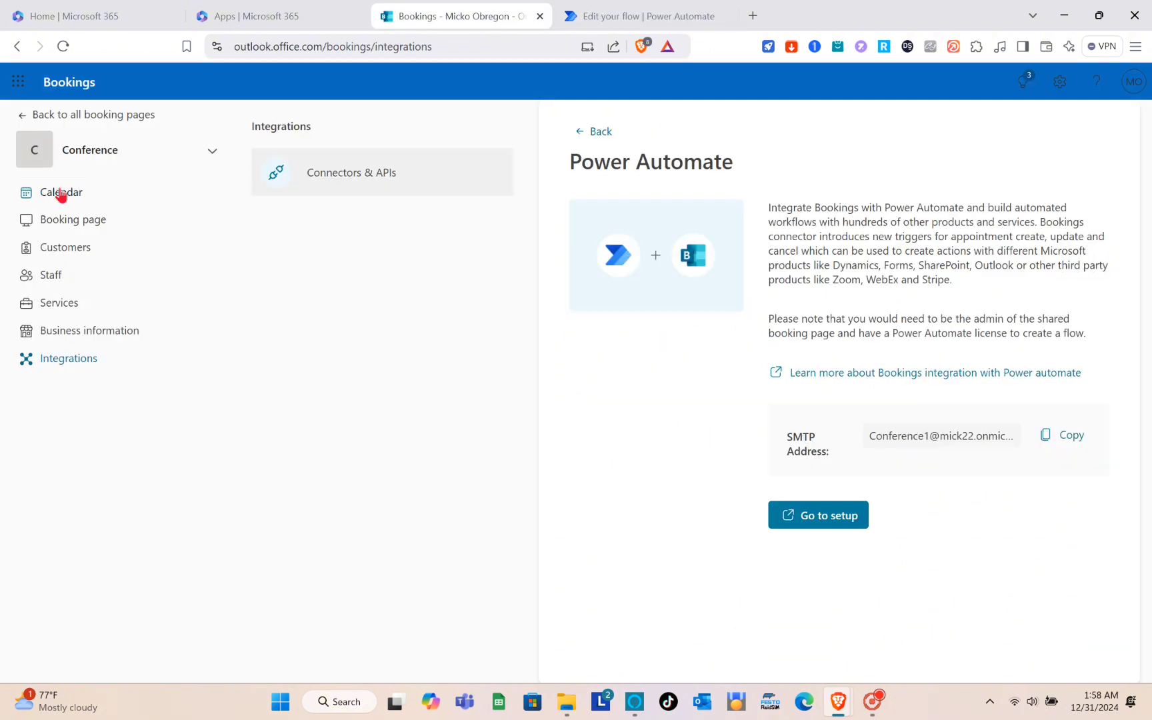
click(42, 192)
click(30, 116)
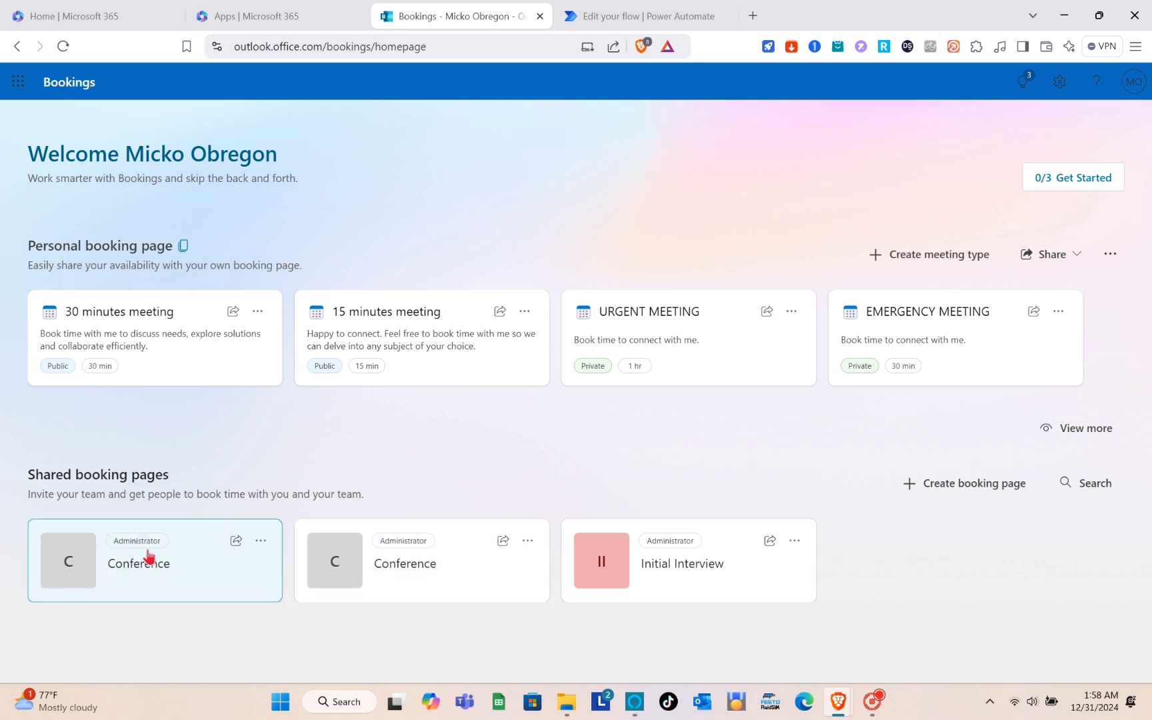
click(237, 543)
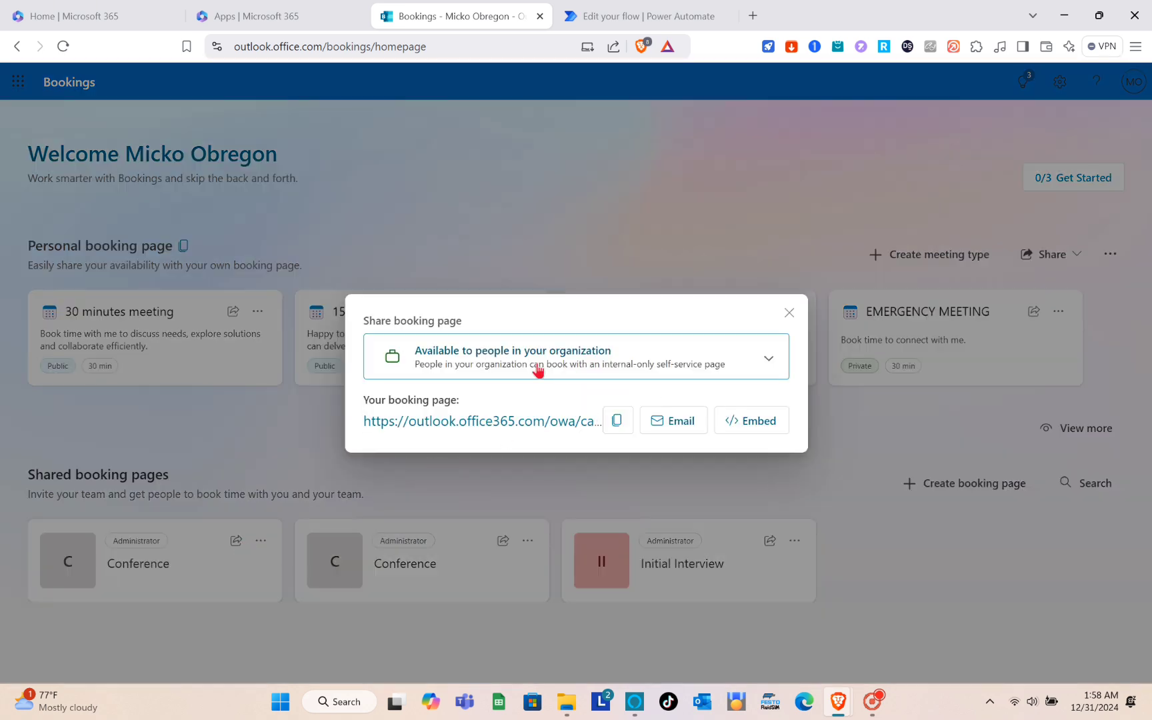
click(617, 420)
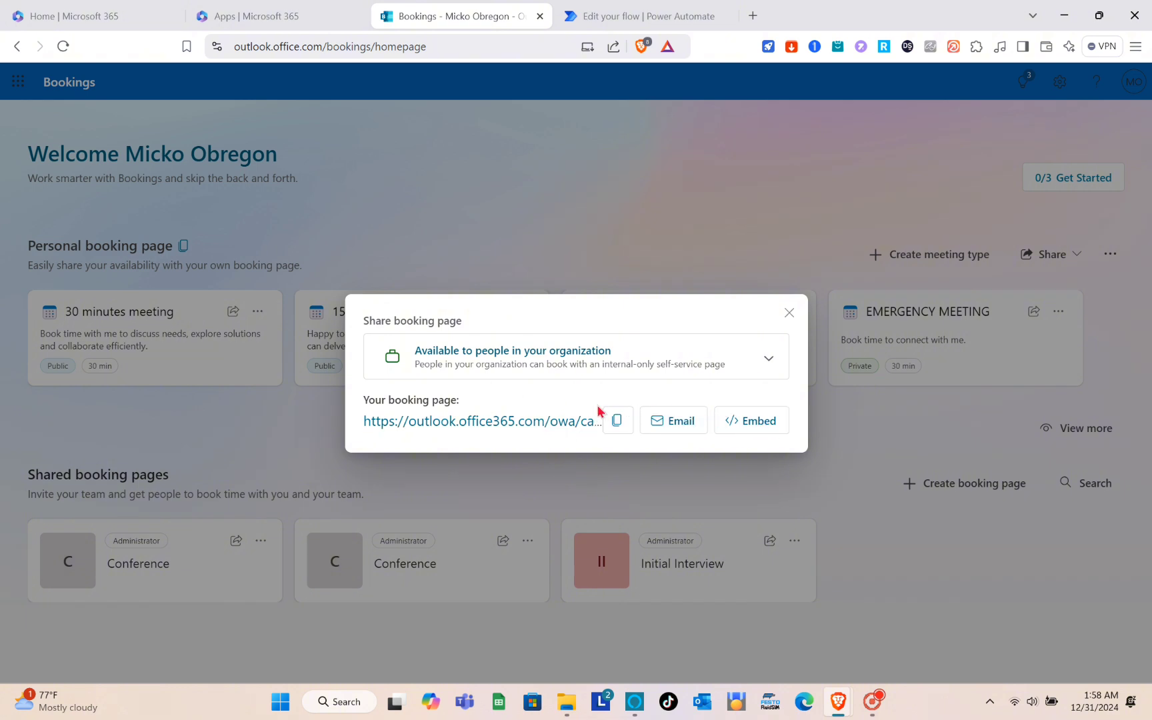
click(617, 420)
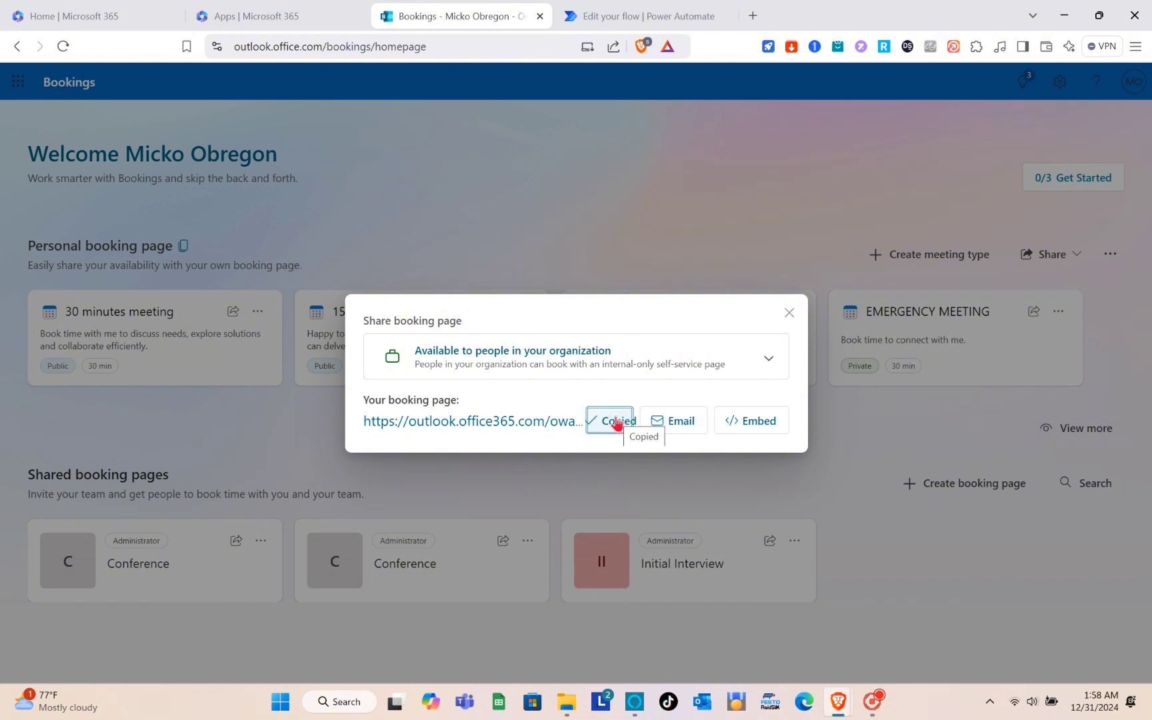
Open the copied Conference booking page link in a new browser tab.
click(754, 17)
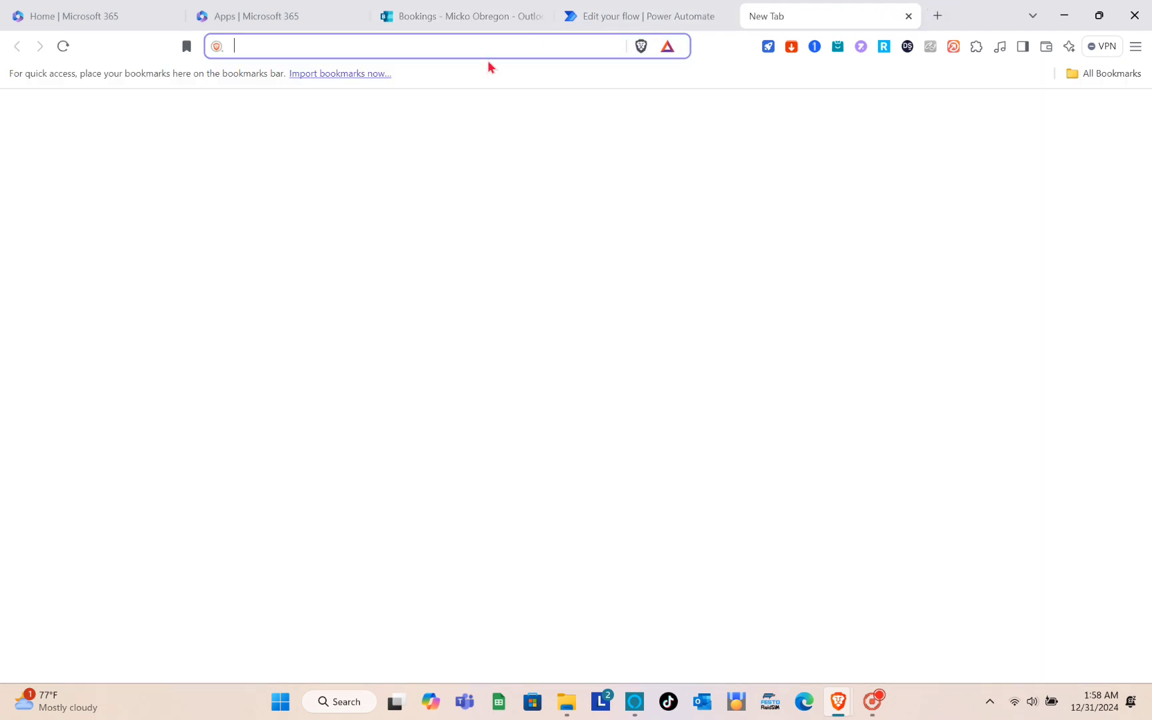
key(ctrl+v)
key(Return)
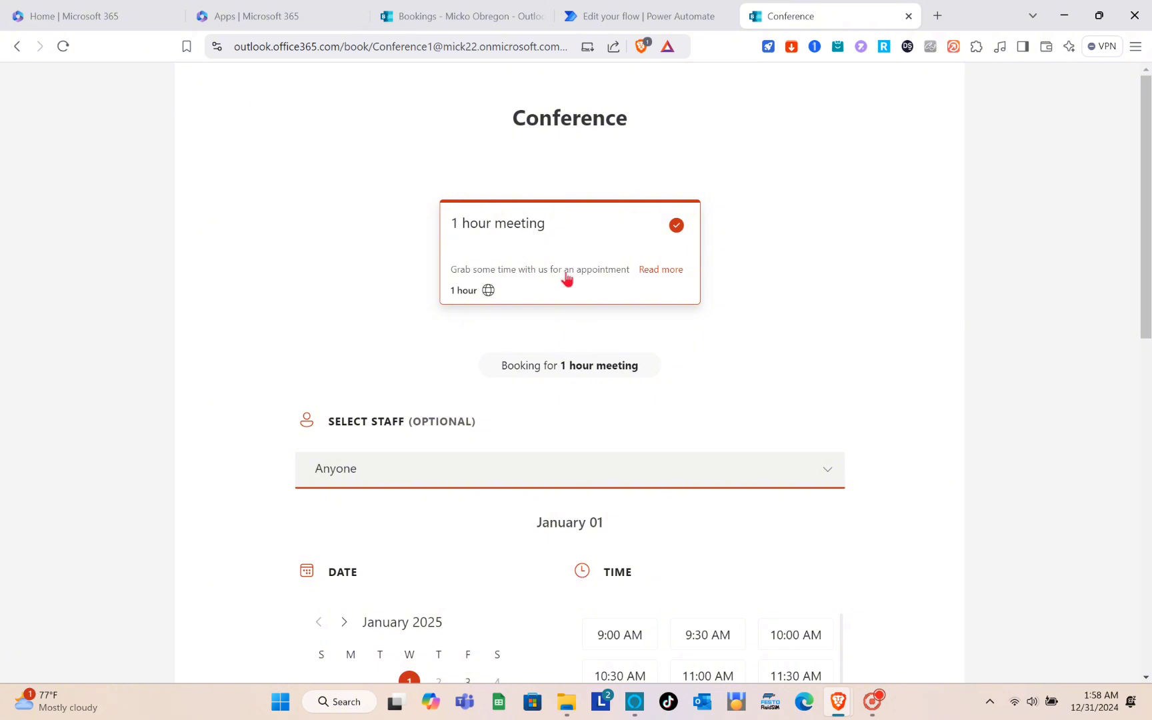
For the 1 hour meeting, check the optional staff selection and choose the January 3, 2025 slot at 1:00 PM.
scroll(566, 279, down, 2)
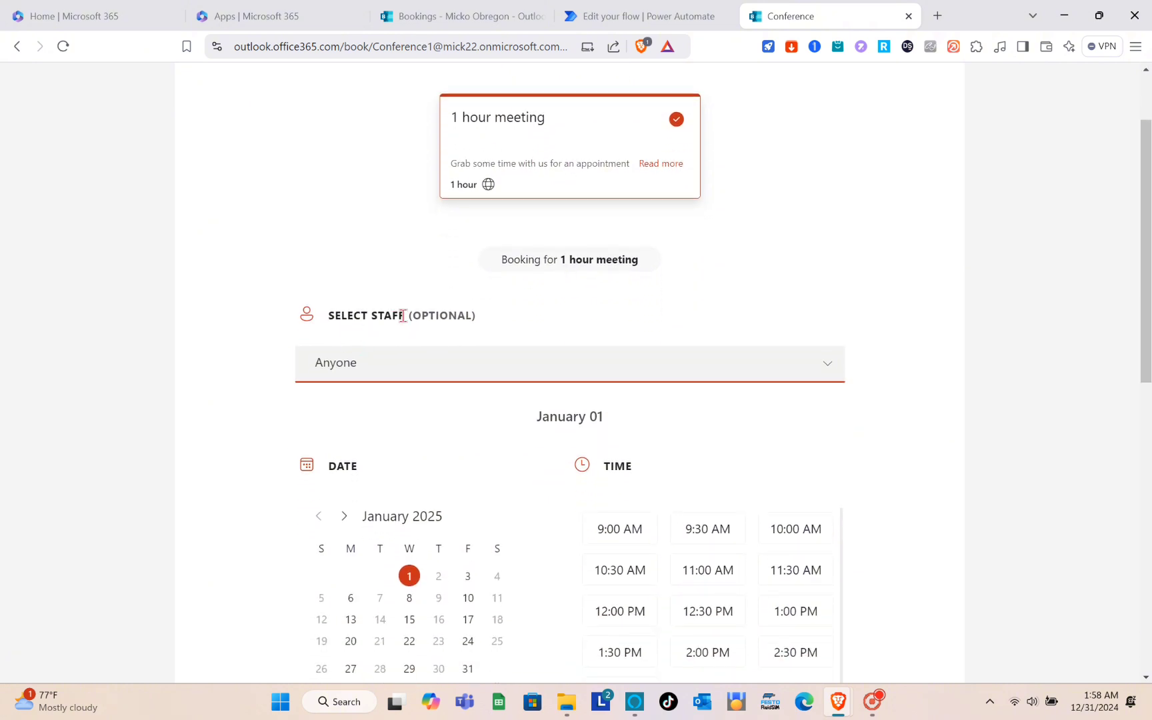
scroll(453, 319, down, 1)
click(395, 276)
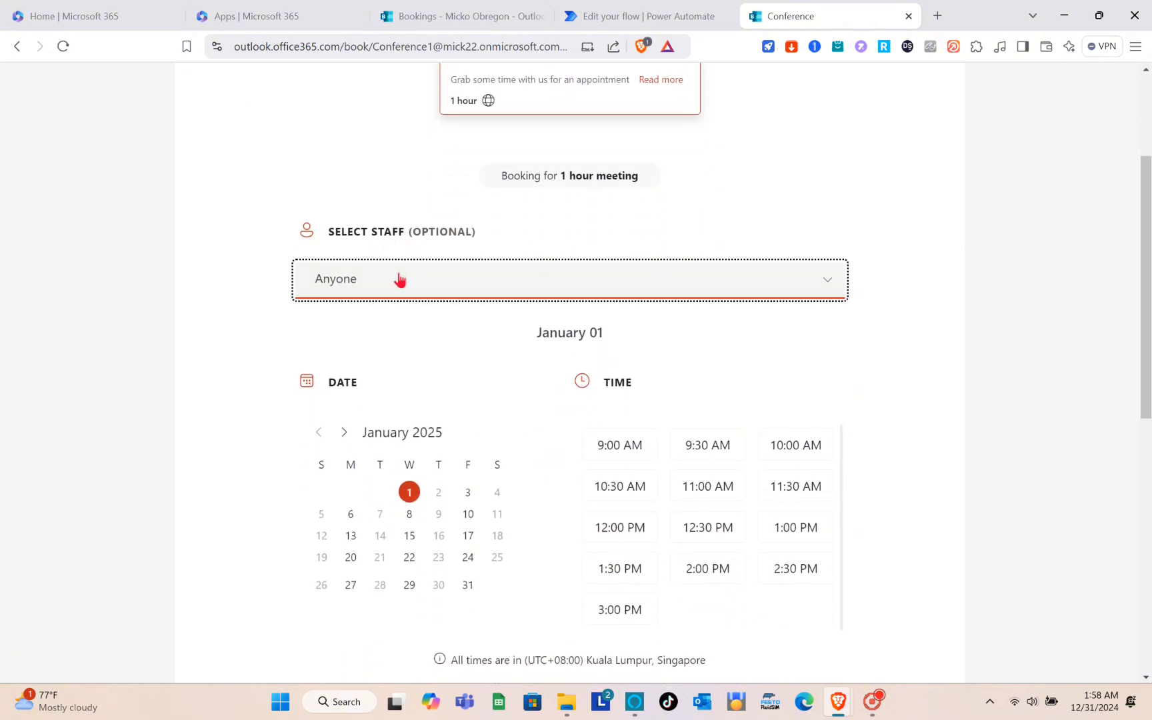
click(400, 278)
scroll(400, 278, down, 1)
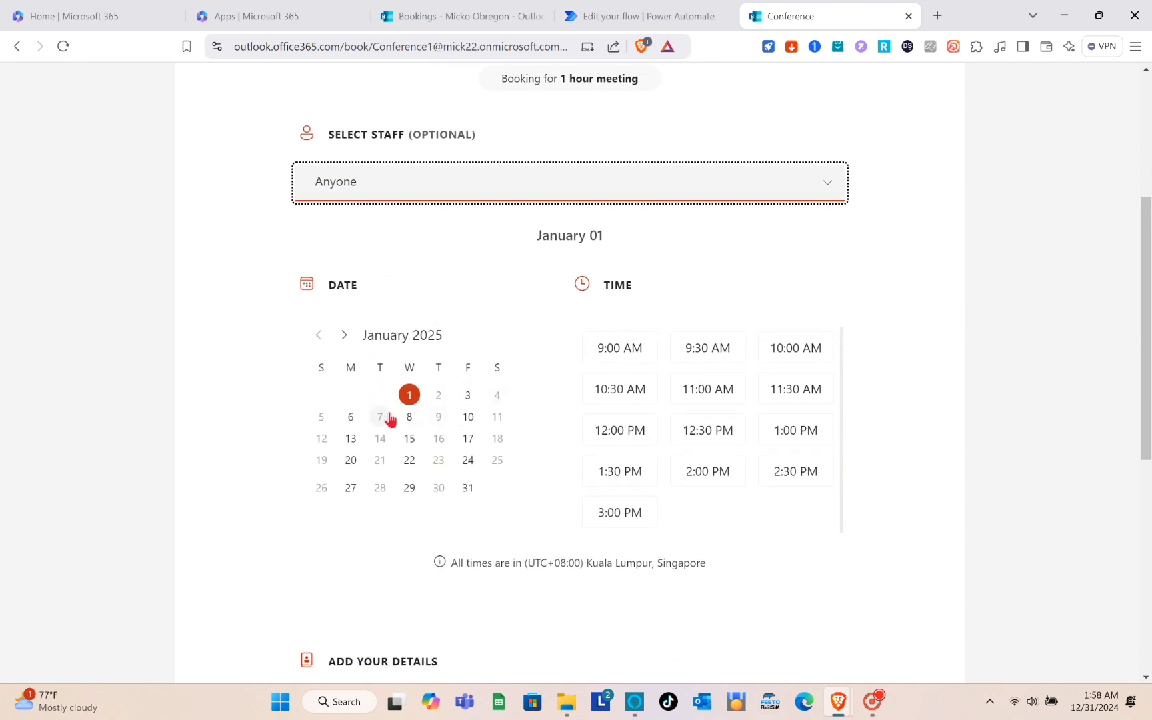
scroll(391, 419, down, 1)
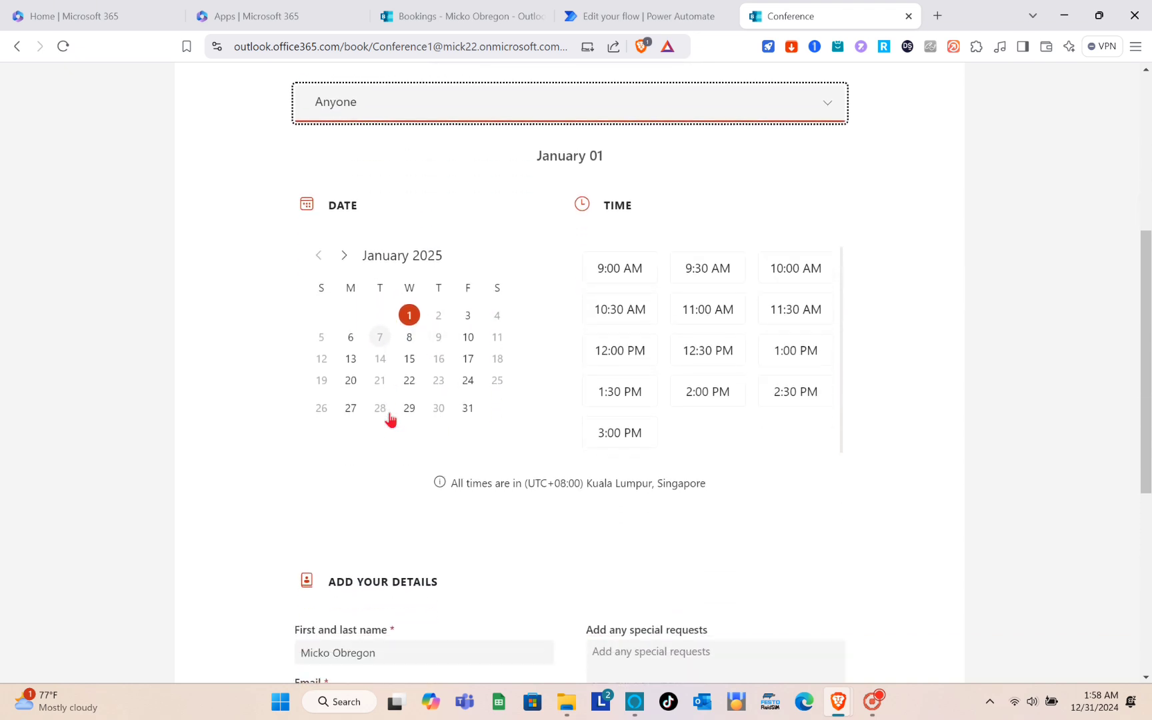
click(466, 313)
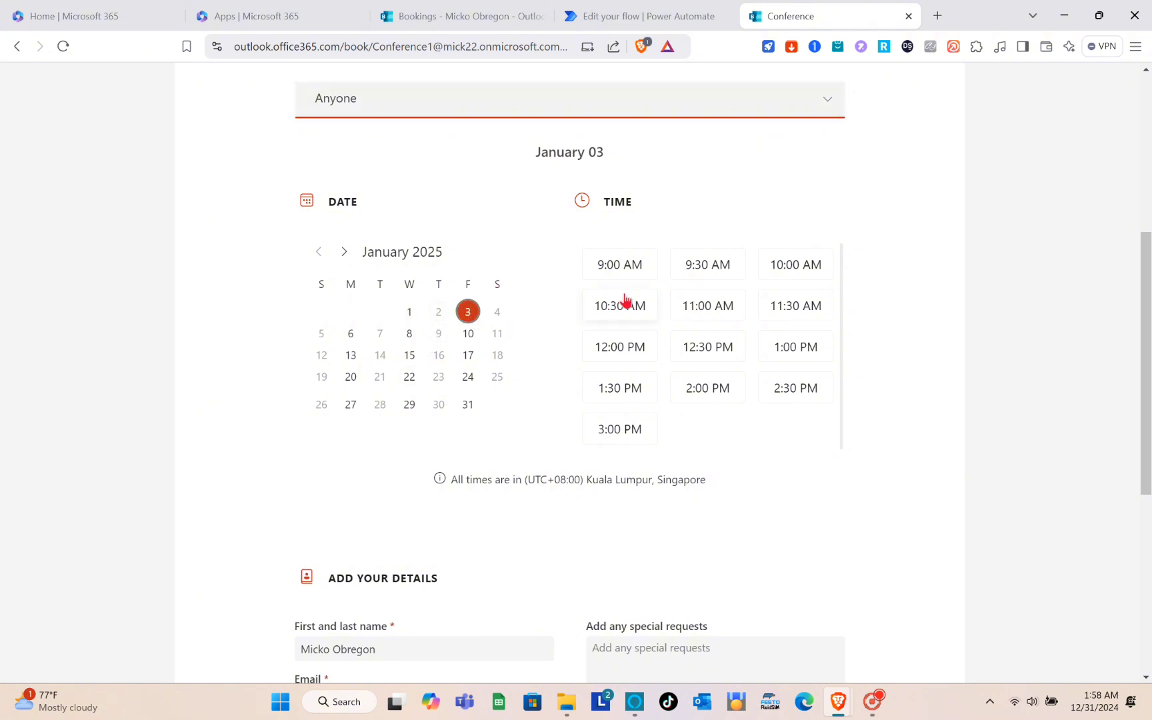
click(793, 354)
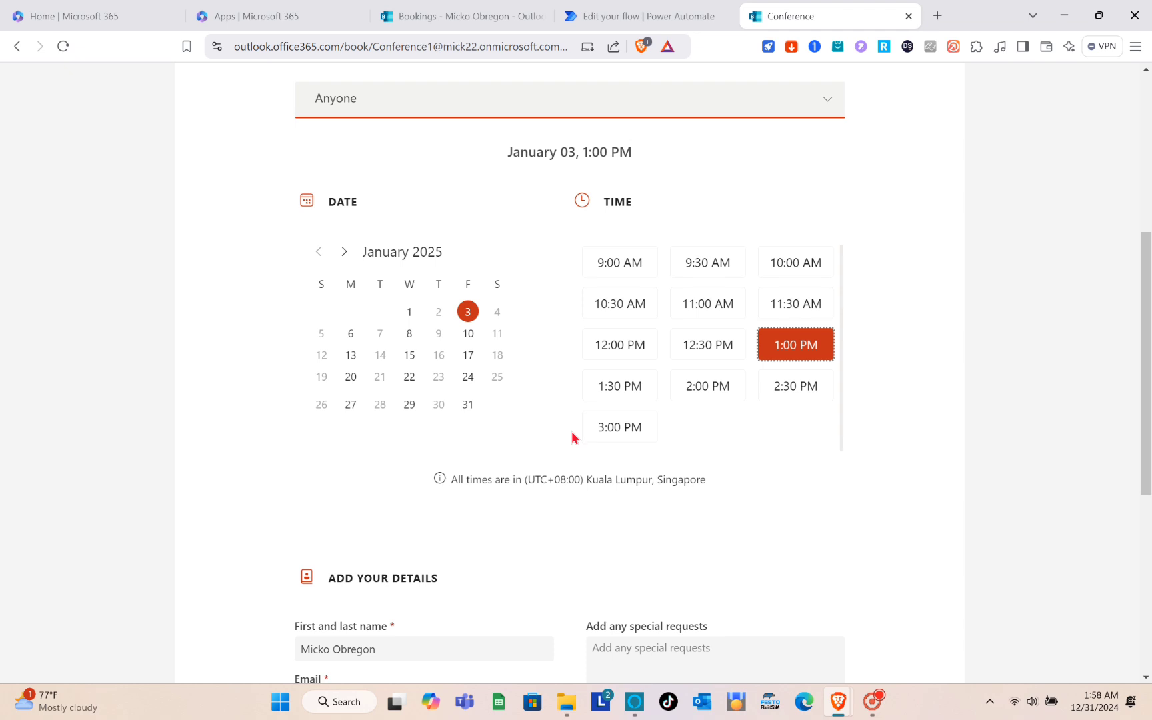
Review the customer details and special requests fields of the booking form.
scroll(496, 466, down, 2)
scroll(495, 469, down, 3)
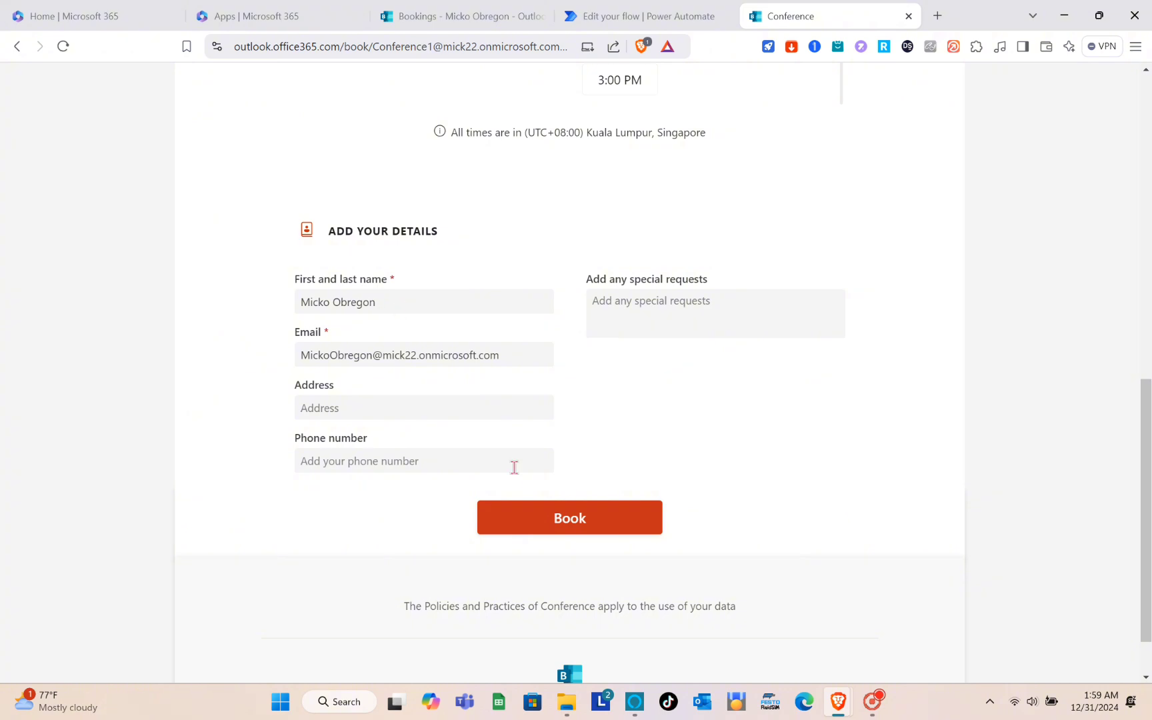
scroll(511, 477, down, 1)
scroll(511, 477, up, 3)
scroll(511, 477, down, 3)
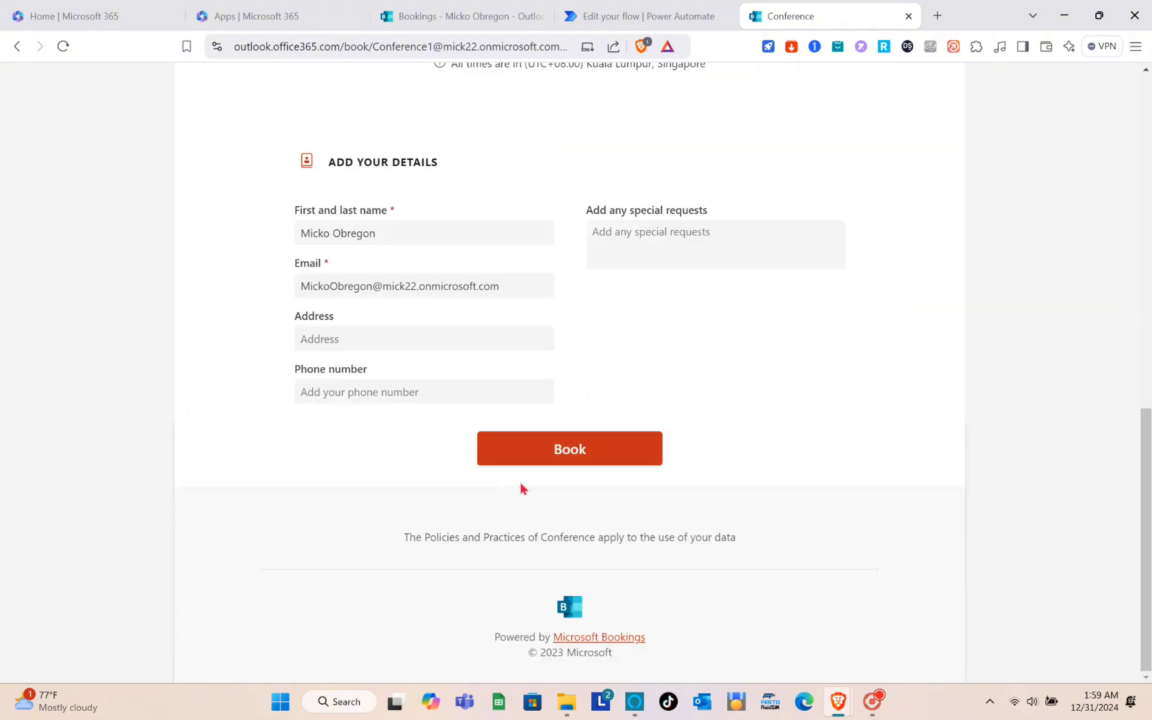
Submit the booking for the 1 hour meeting and review its confirmation details.
click(571, 447)
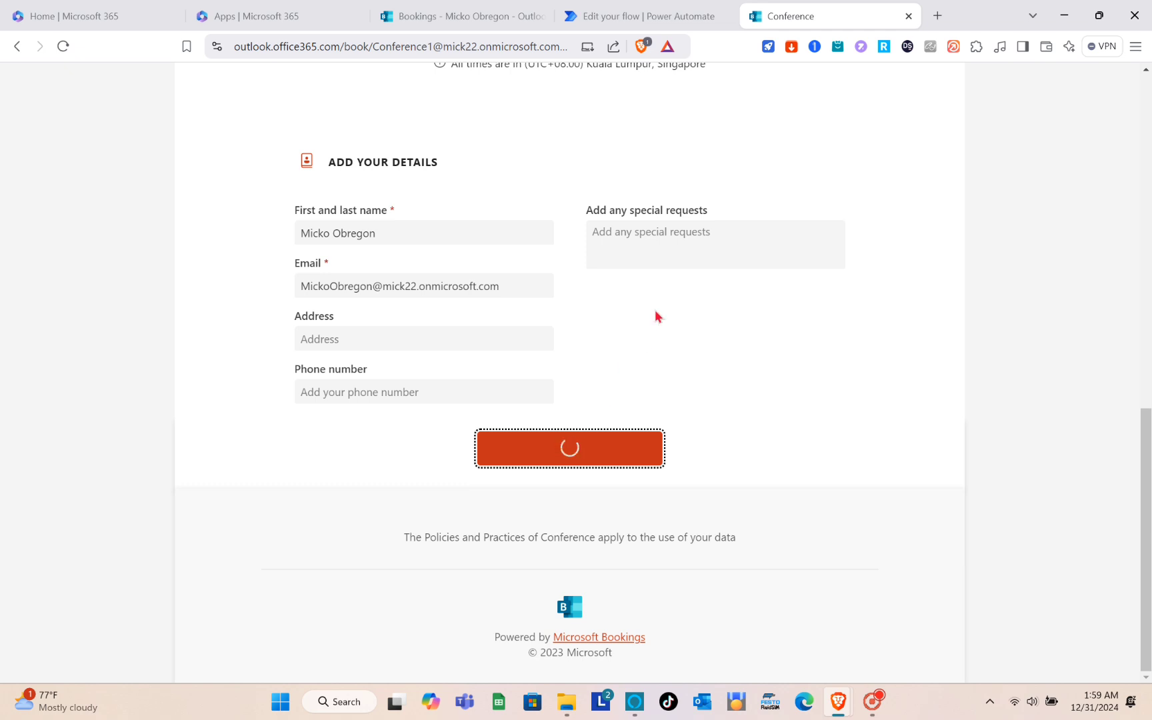
scroll(655, 314, up, 1)
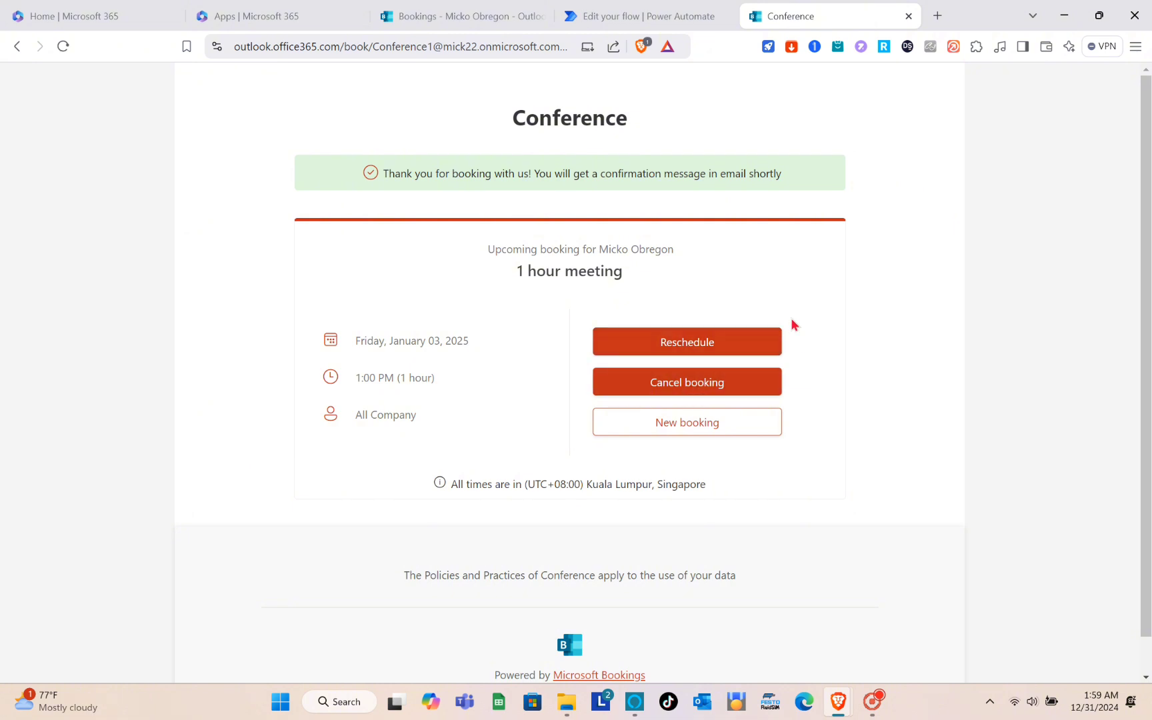
Cancel the newly made 1 hour meeting booking, confirm the cancellation and close the Conference booking page.
click(691, 382)
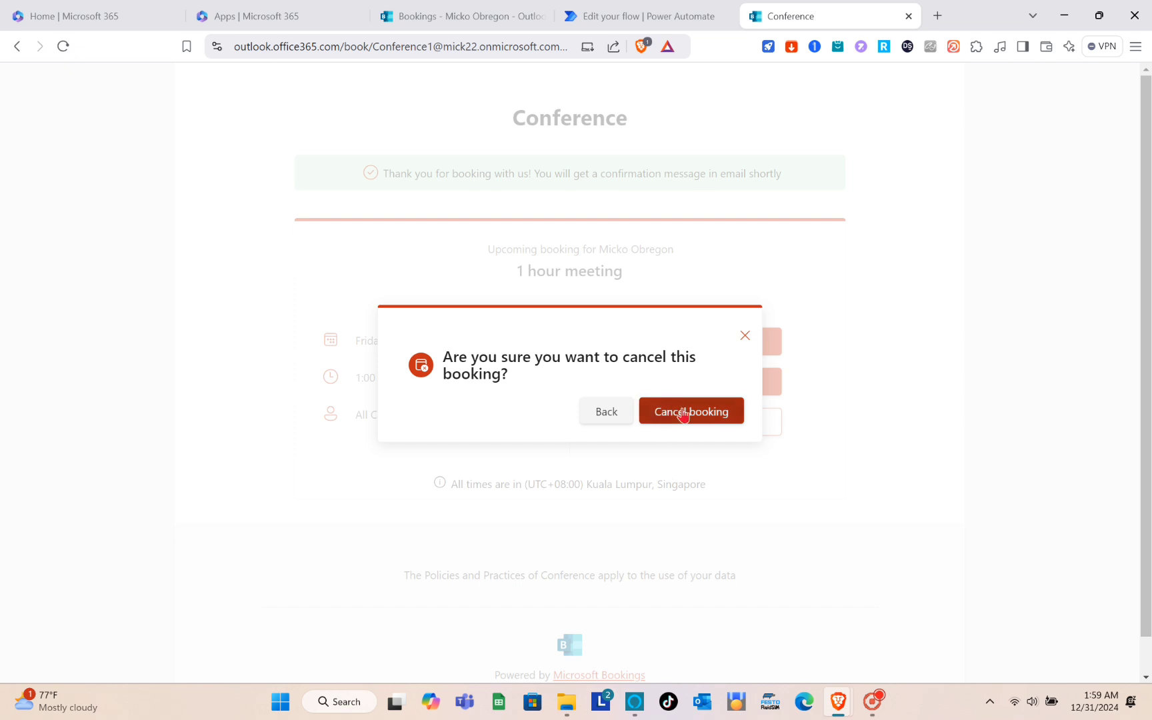
click(683, 413)
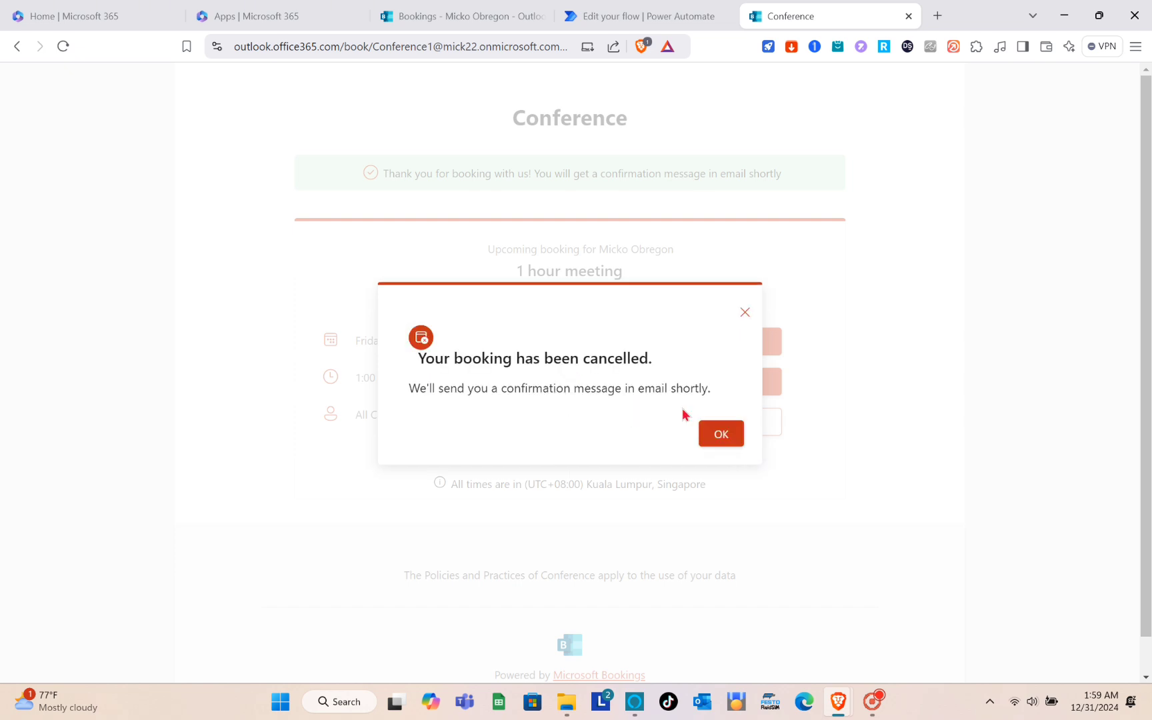
click(742, 311)
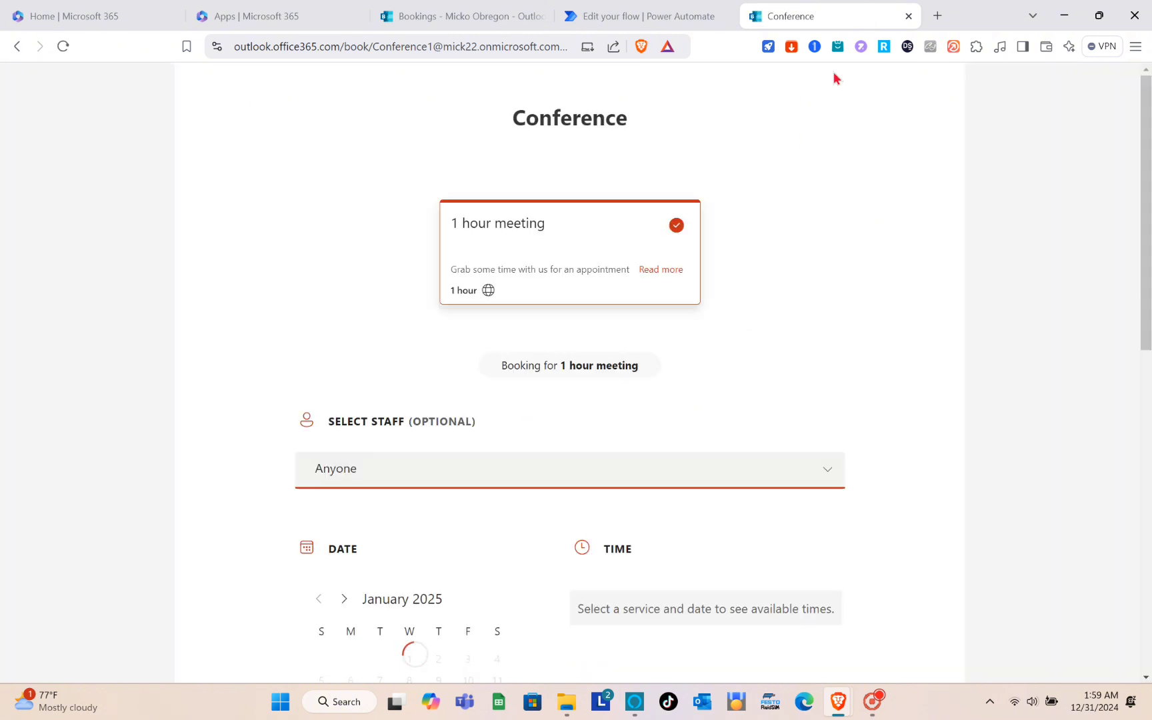
click(907, 16)
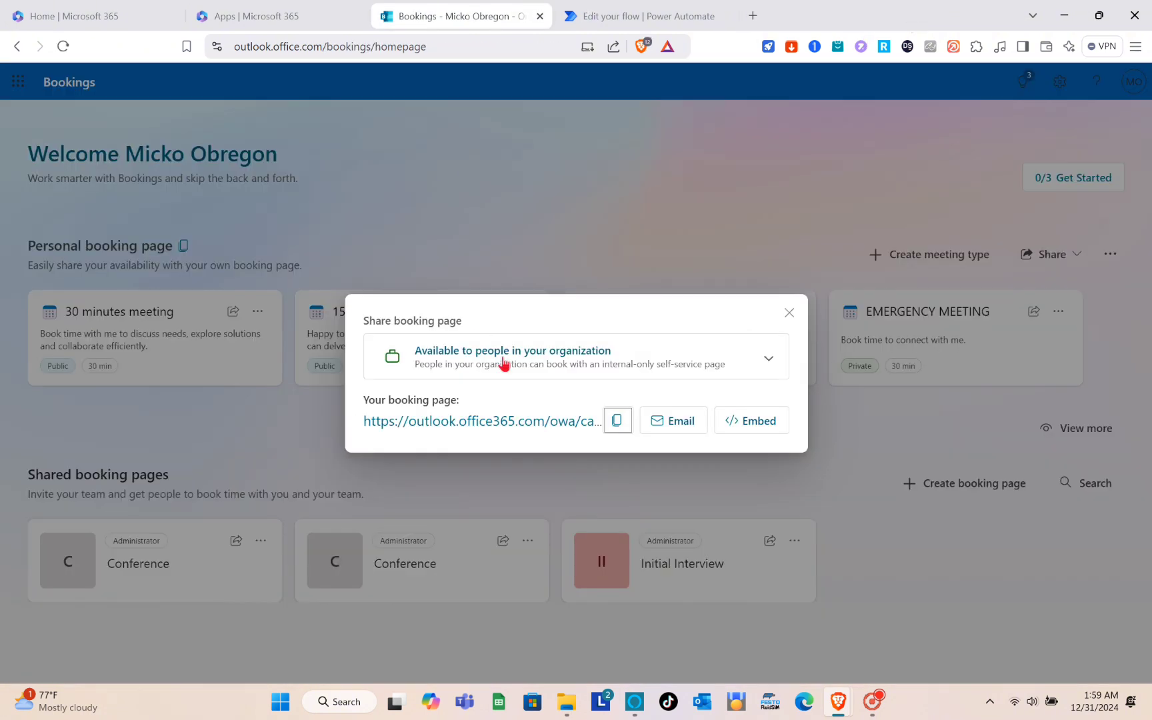
Copy the link version of the embed code for the Conference booking page.
click(734, 428)
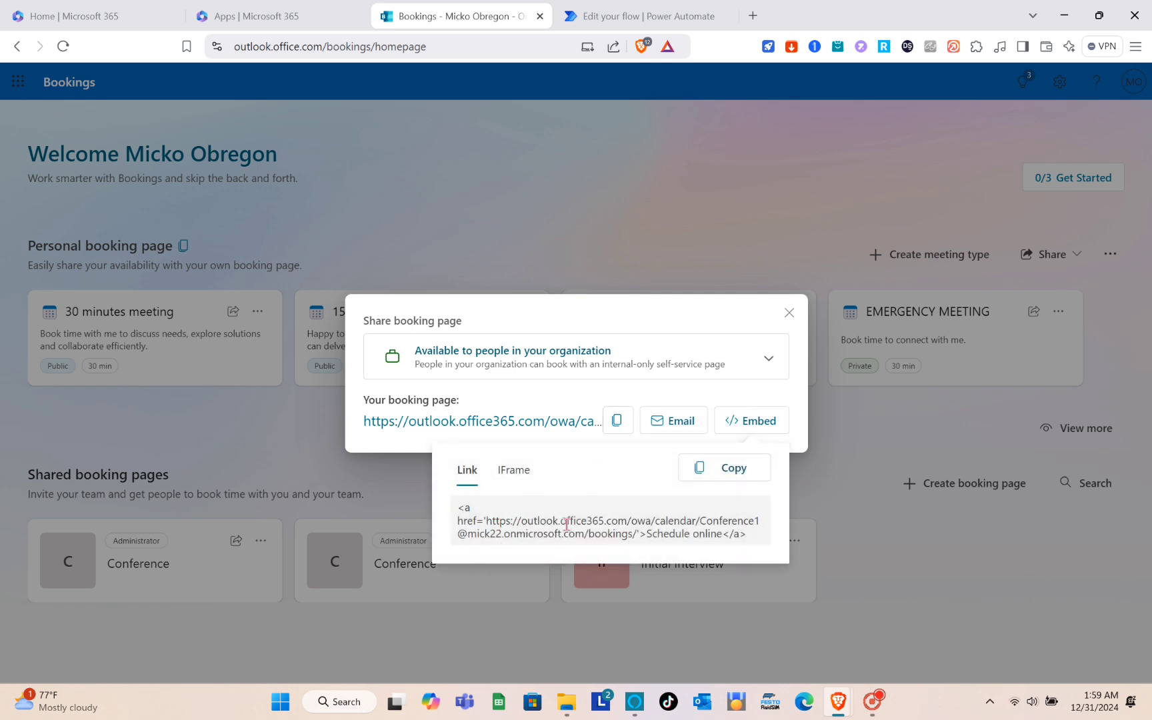
click(747, 468)
click(738, 424)
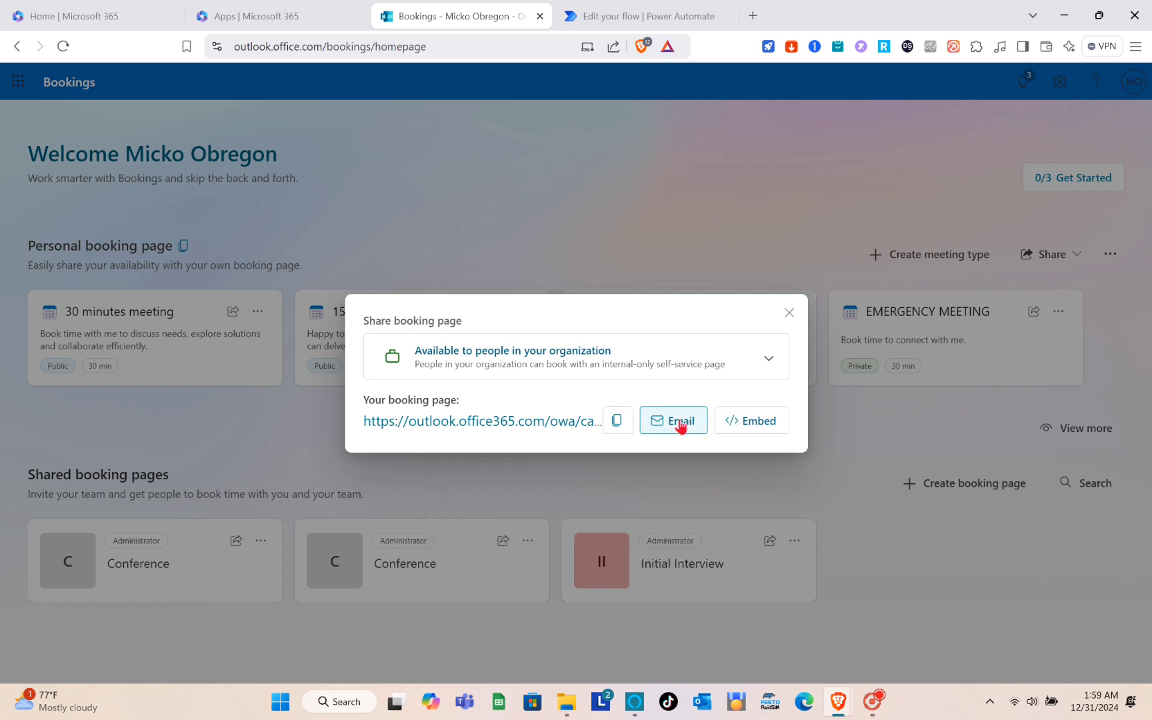
Open an email draft sharing the Conference booking page, check the suggested recipients and close it without sending.
click(678, 424)
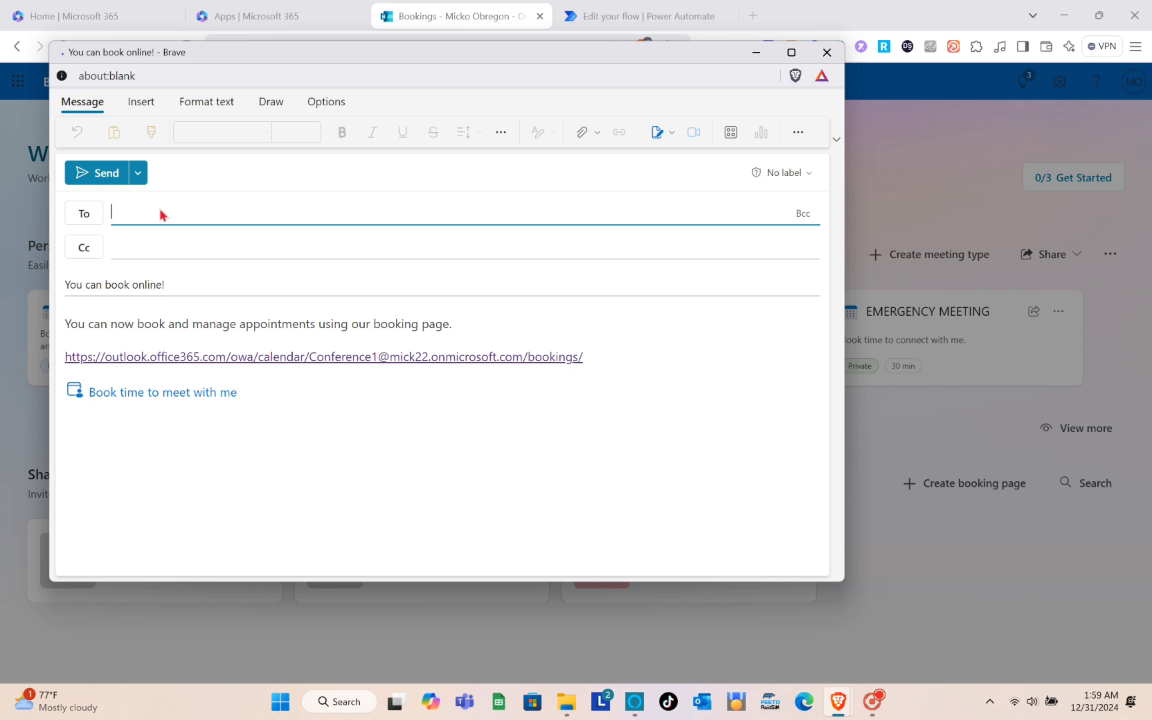
click(160, 208)
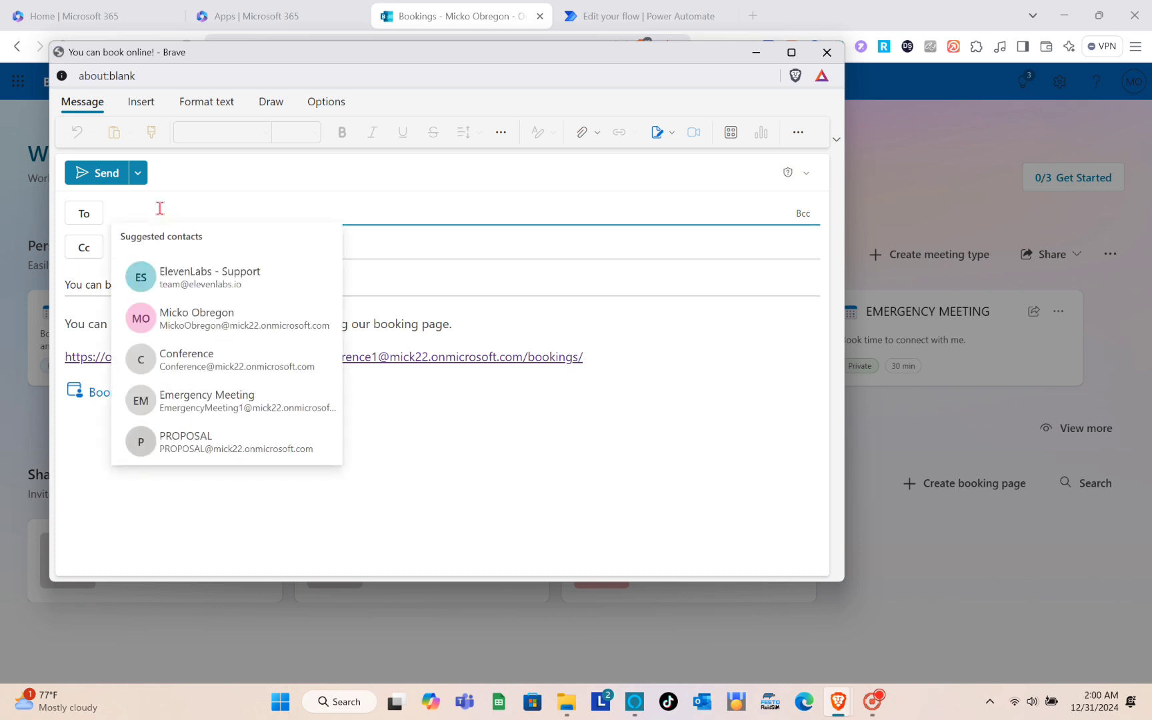
click(568, 544)
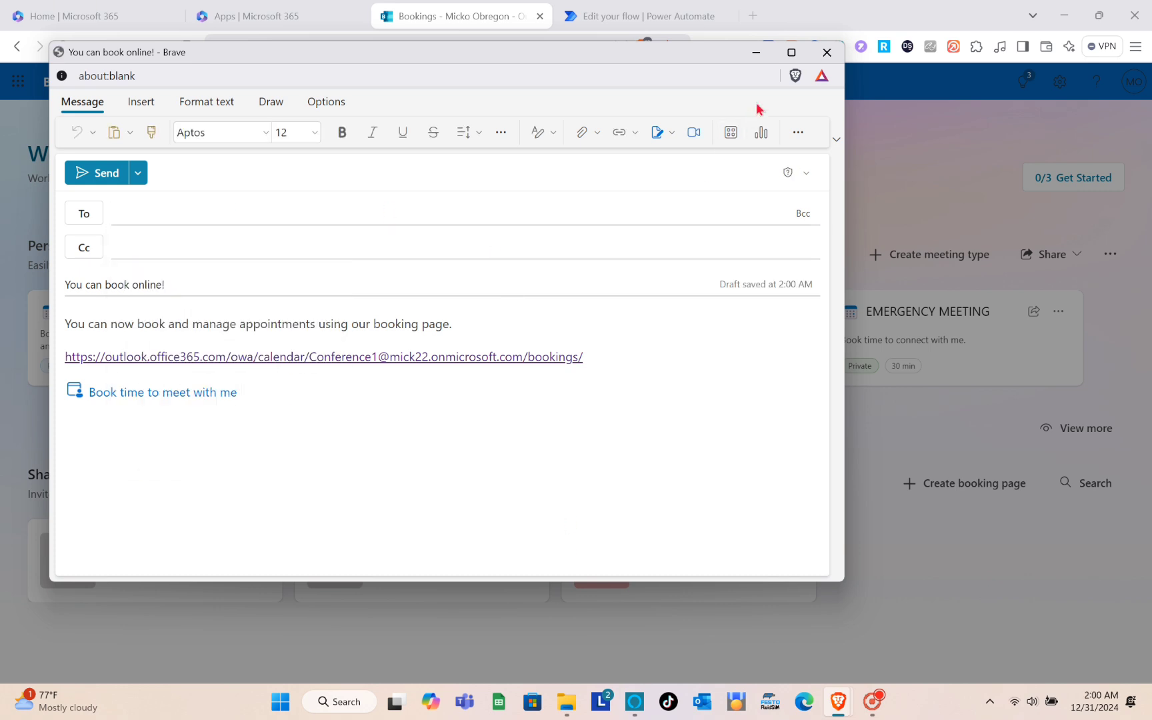
click(827, 52)
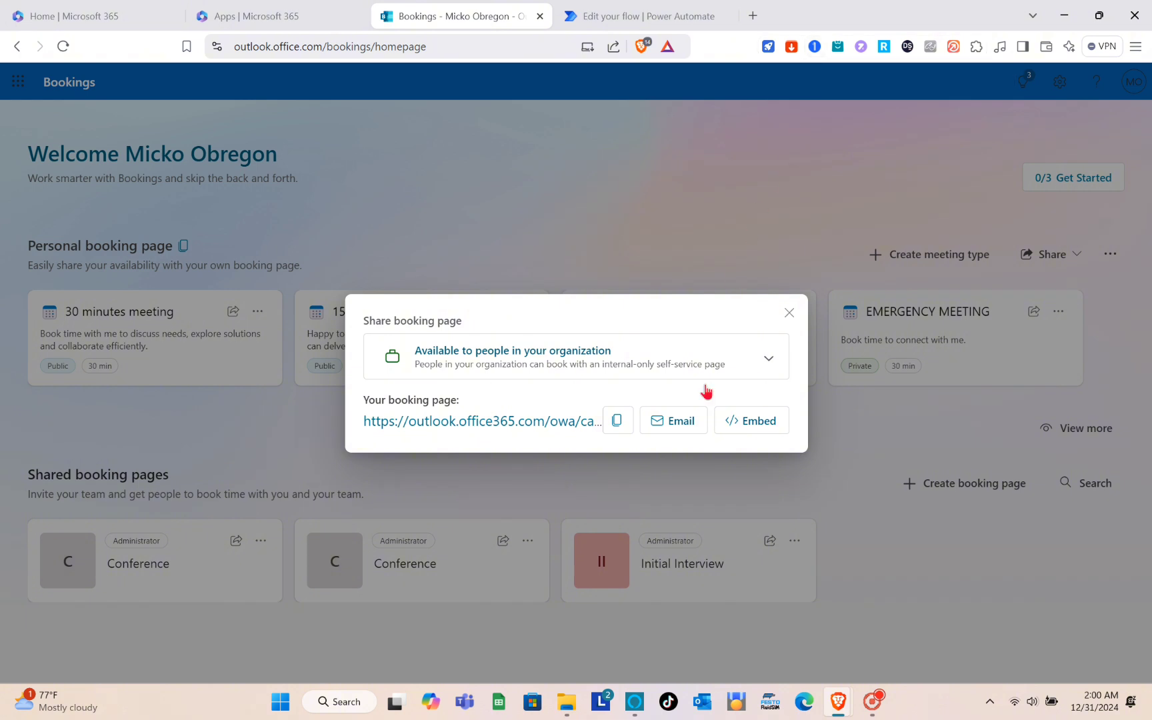